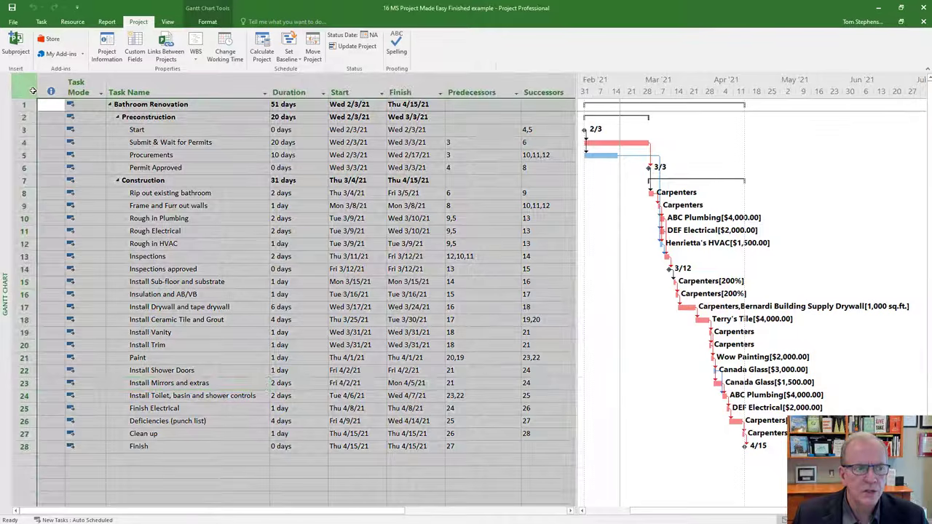
Switch the Gantt Chart's task sheet to the Cost table.
click(30, 88)
right_click(33, 92)
click(44, 109)
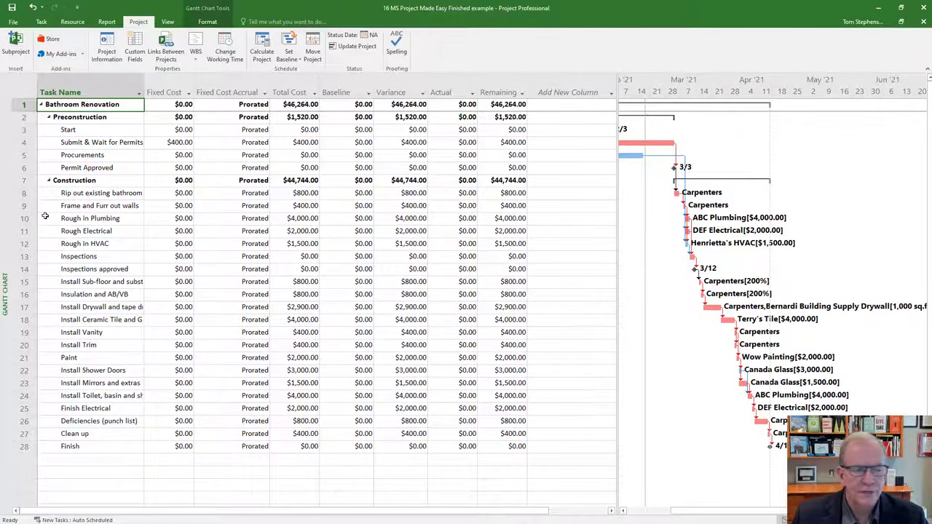
Open the Resource Sheet view to review the project's resources, and return to the Gantt Chart view.
right_click(3, 233)
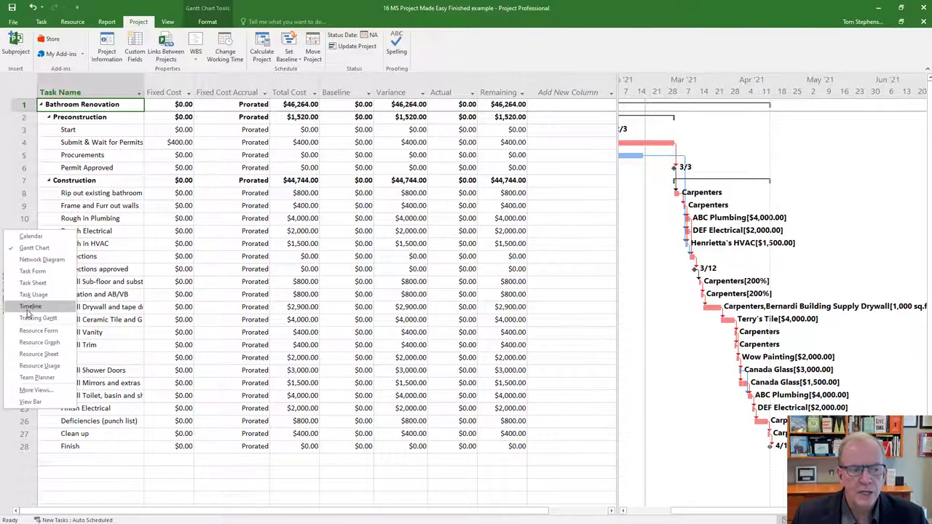
click(30, 356)
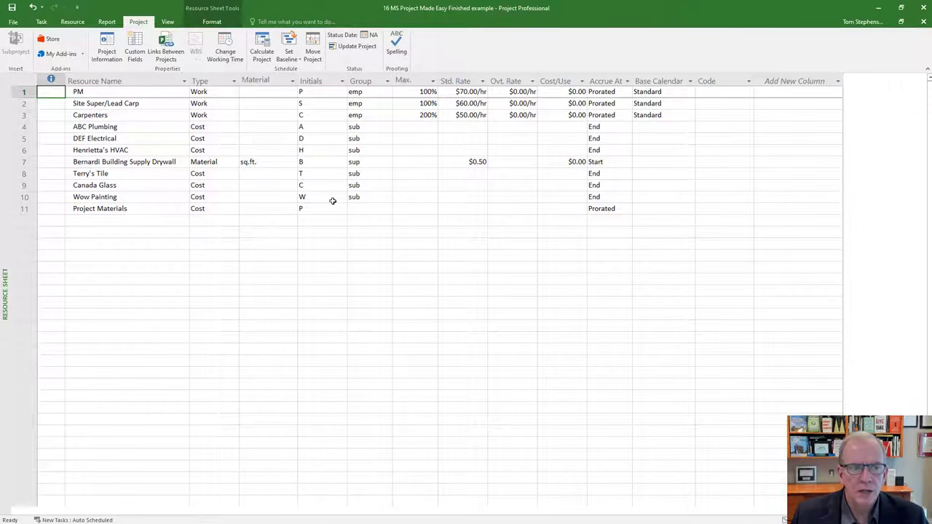
right_click(1, 209)
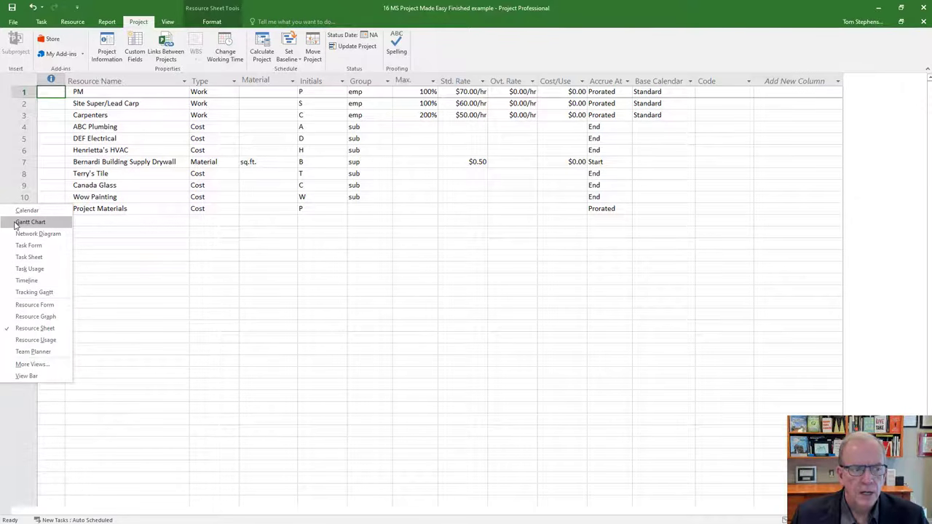
click(16, 224)
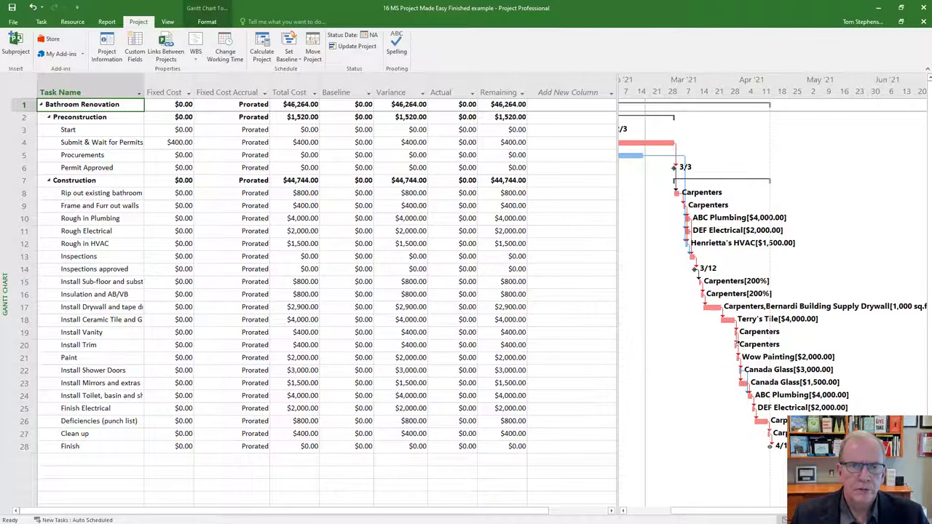
mouse_move(737, 344)
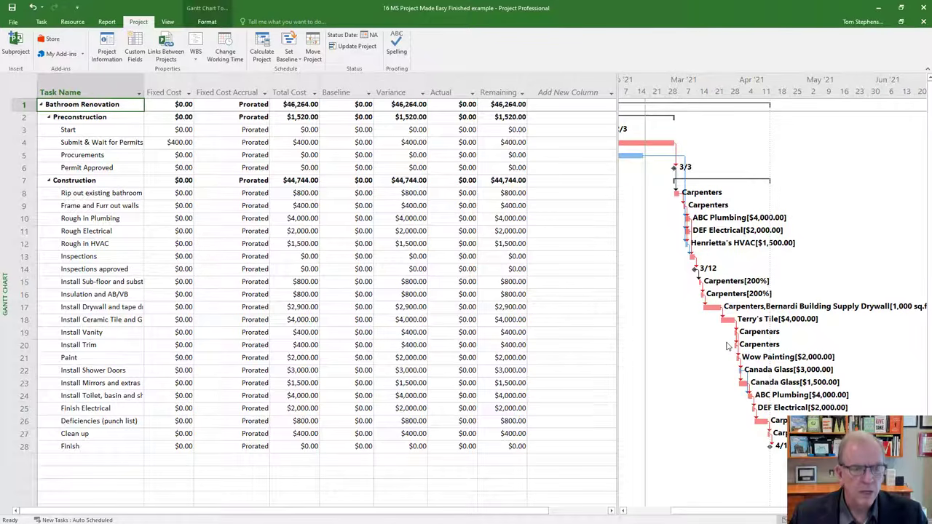
Switch to the open project file "16 MS Project Made Easy 1".
key(alt+Tab)
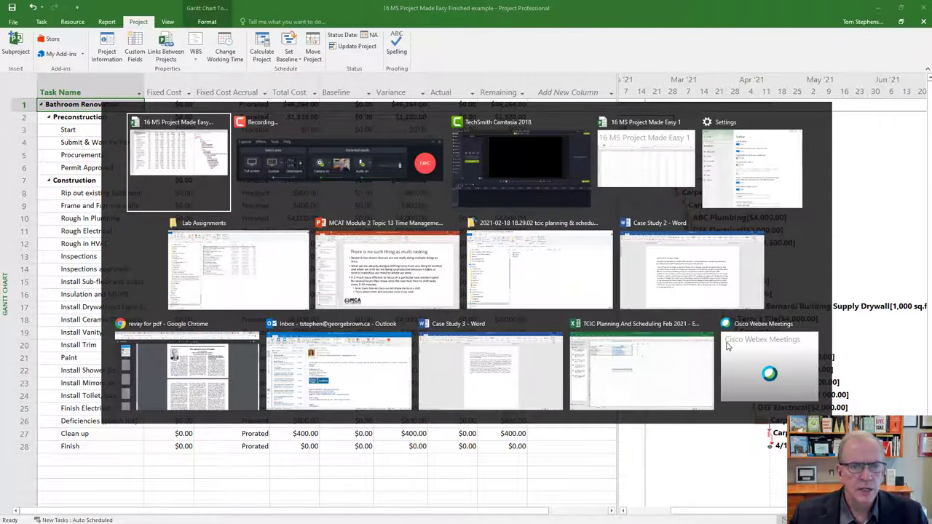
key(alt+Tab)
key(alt+Tab)
key(alt+Tab)
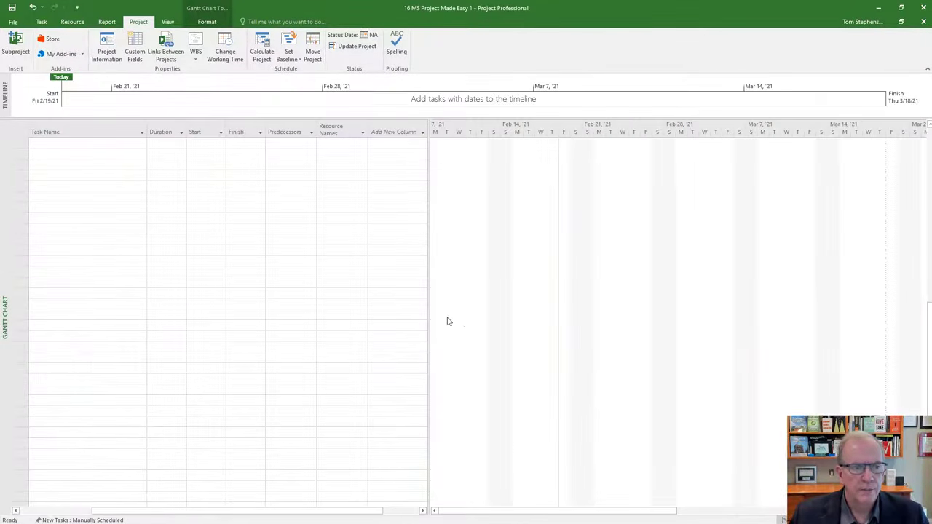
key(ctrl+v)
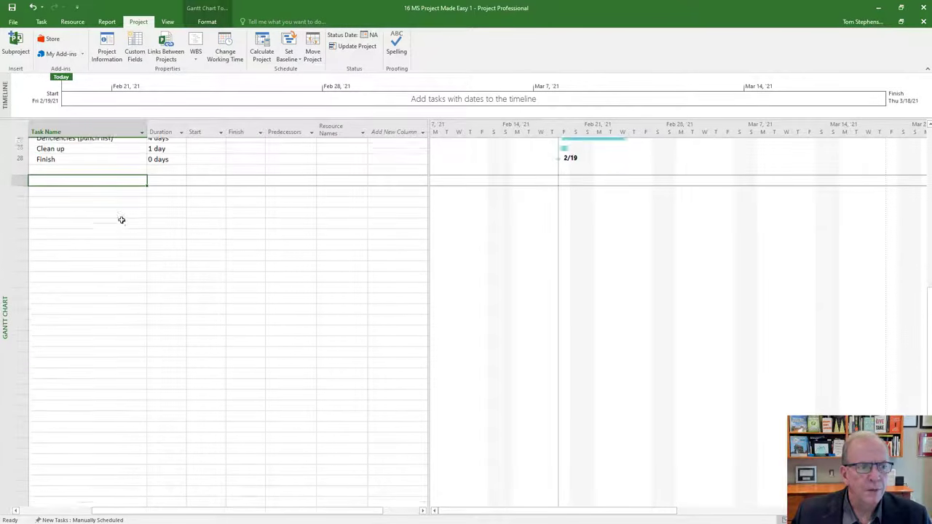
key(ctrl+z)
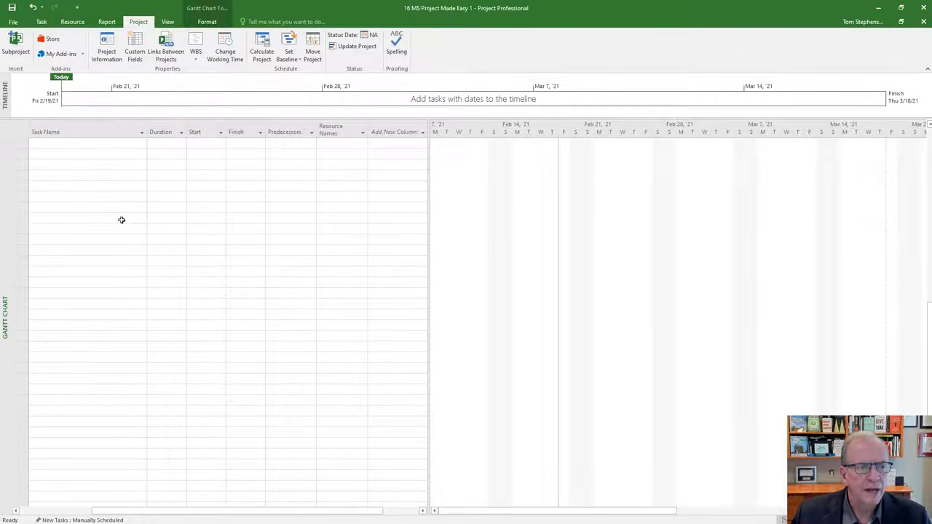
Add five tasks named Task 1, Task 2, Task 3, Task 4 and Task 5 in the blank rows below the existing tasks.
click(136, 145)
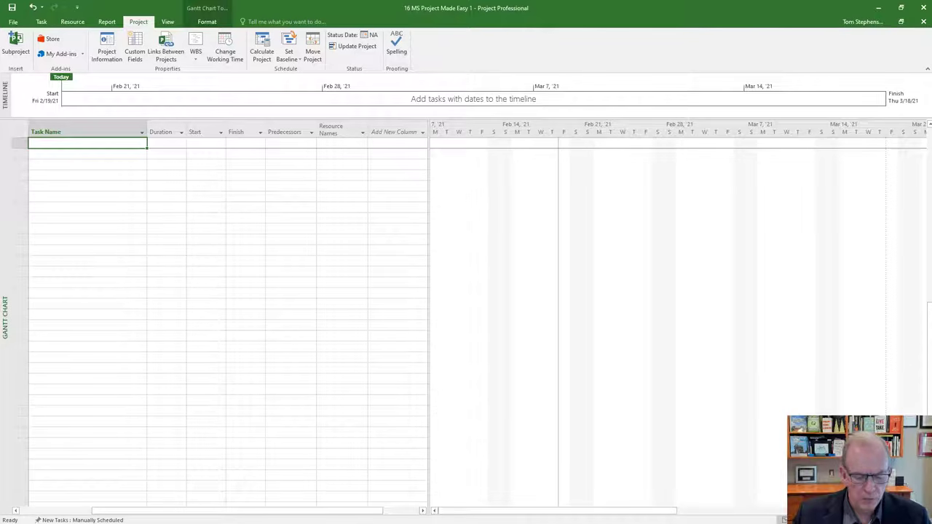
text(Task 1)
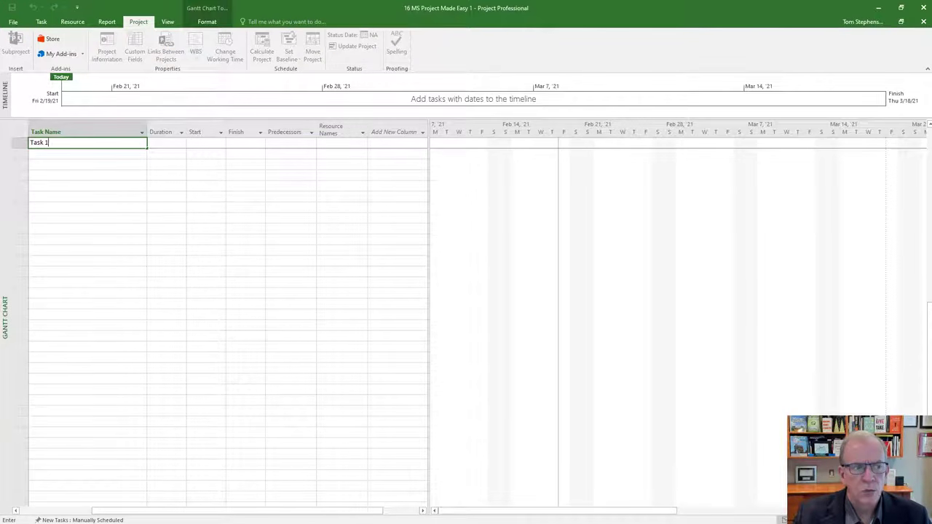
key(Return)
text(Task 2)
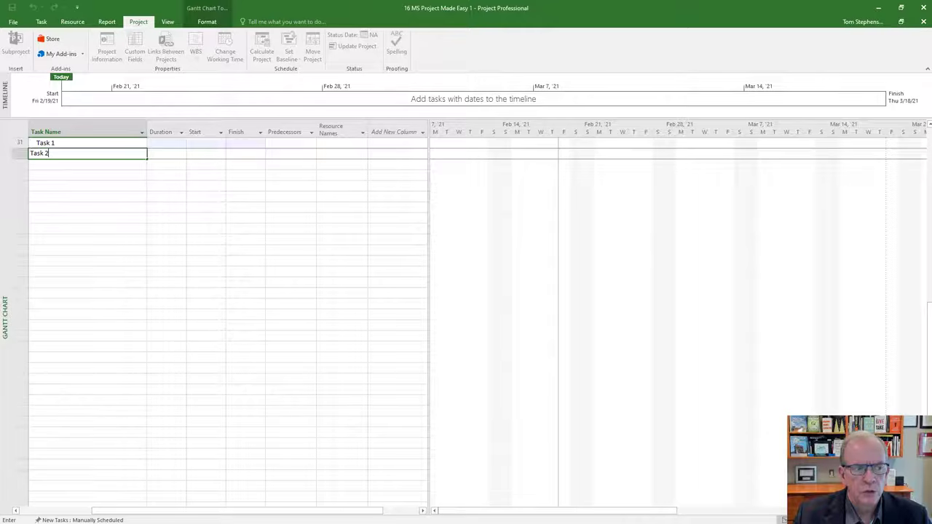
key(Return)
text(Task 3)
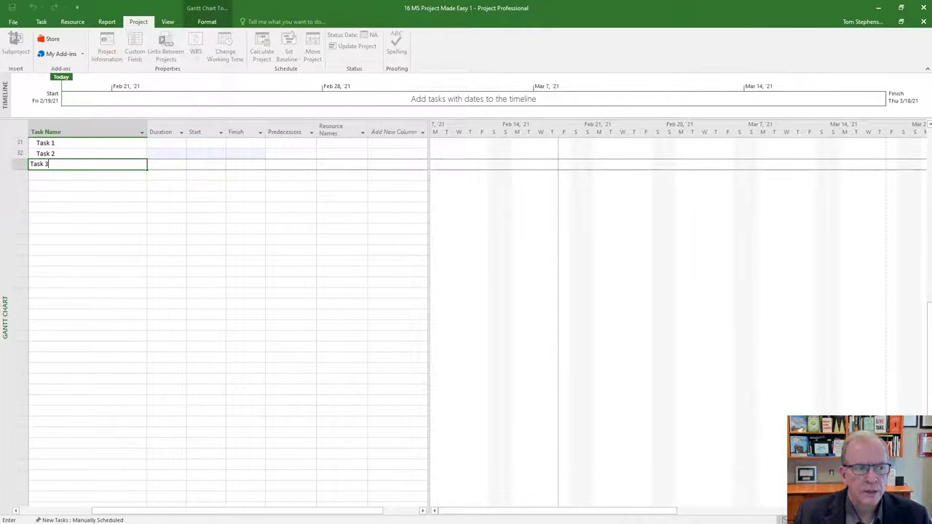
key(Return)
text(Task 4)
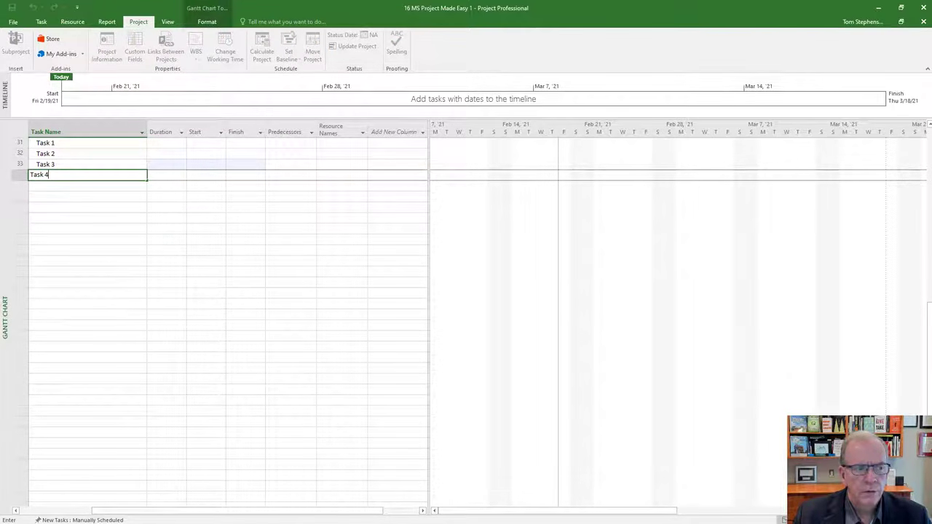
key(Return)
text(Task )
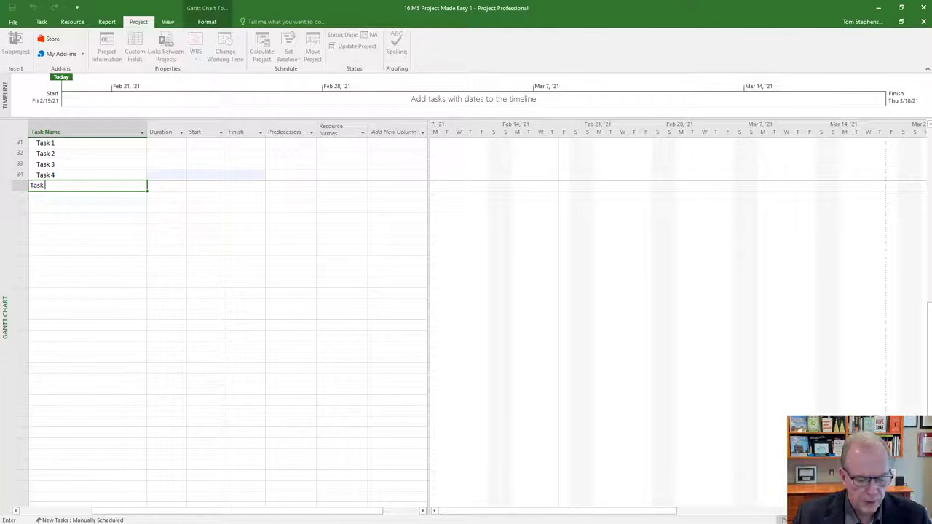
text(5)
key(Return)
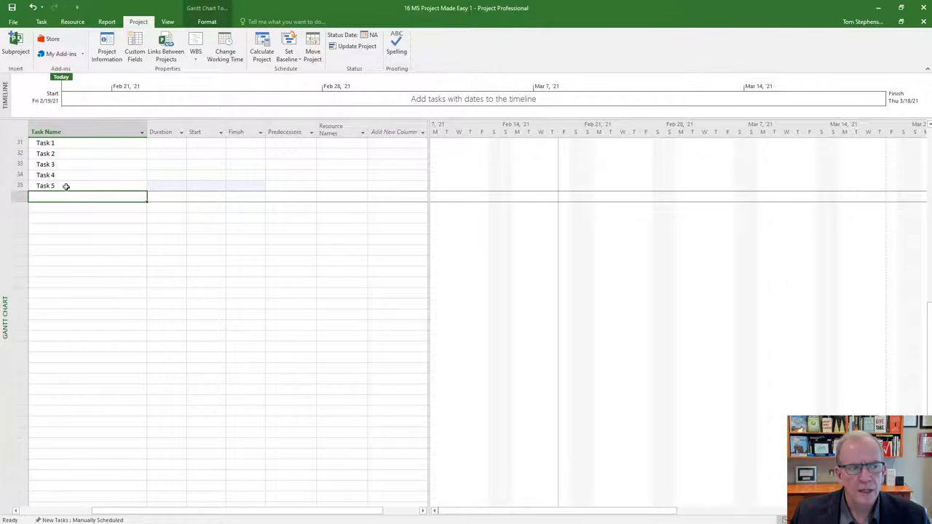
Examine the Task Mode column and the scheduling modes available for Task 1.
click(173, 145)
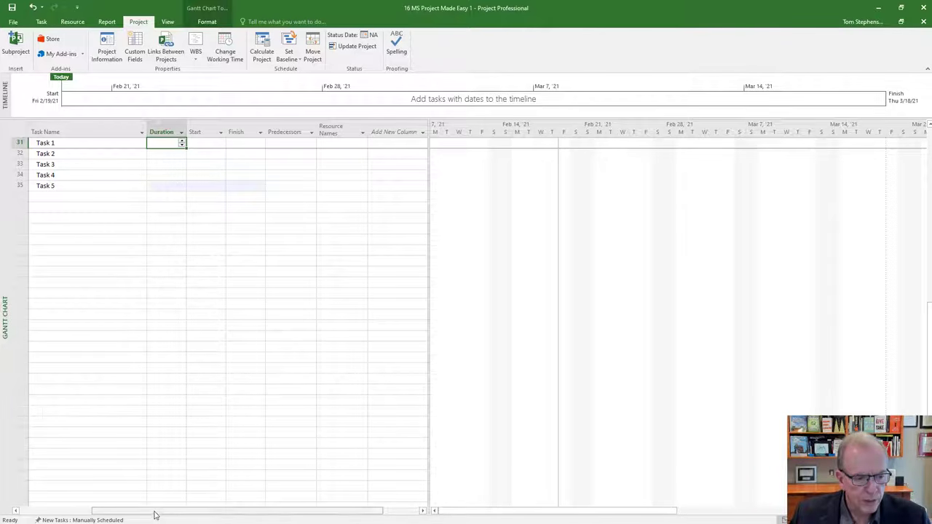
drag(154, 515, 120, 512)
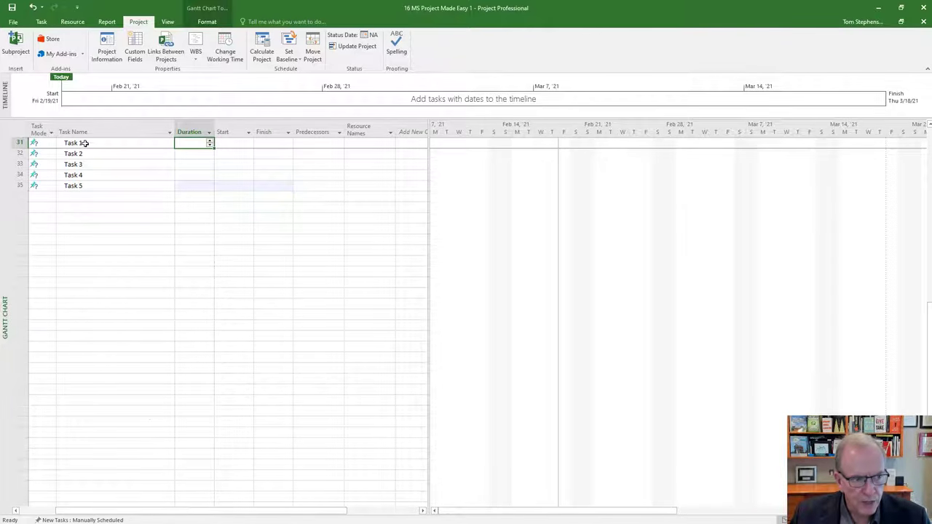
click(42, 143)
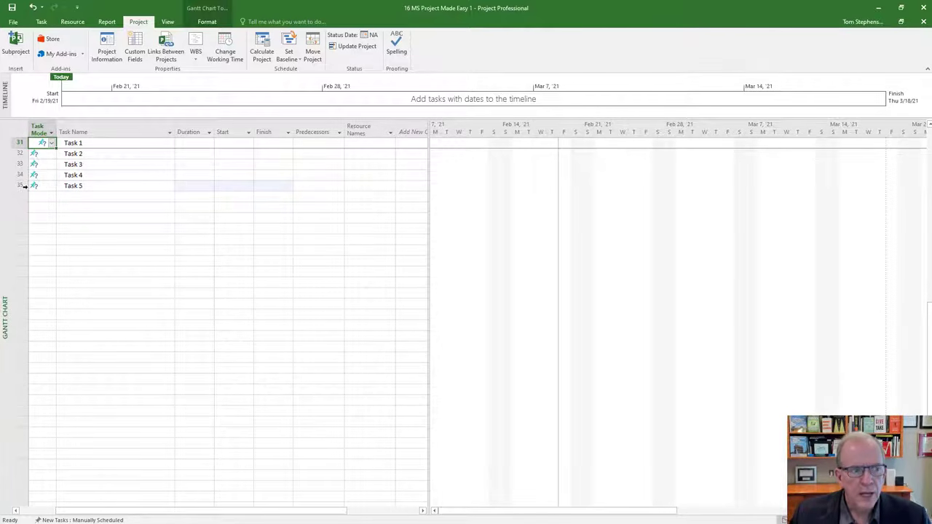
click(45, 143)
click(45, 145)
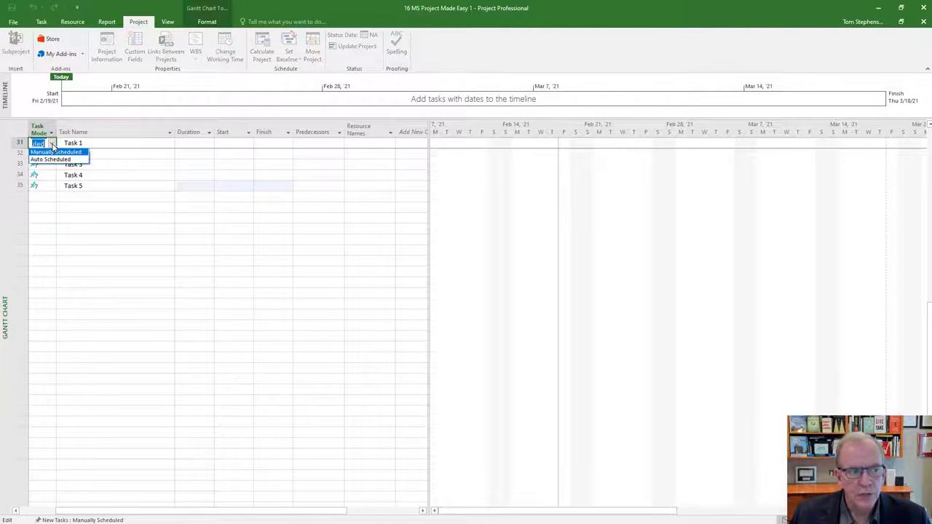
click(78, 217)
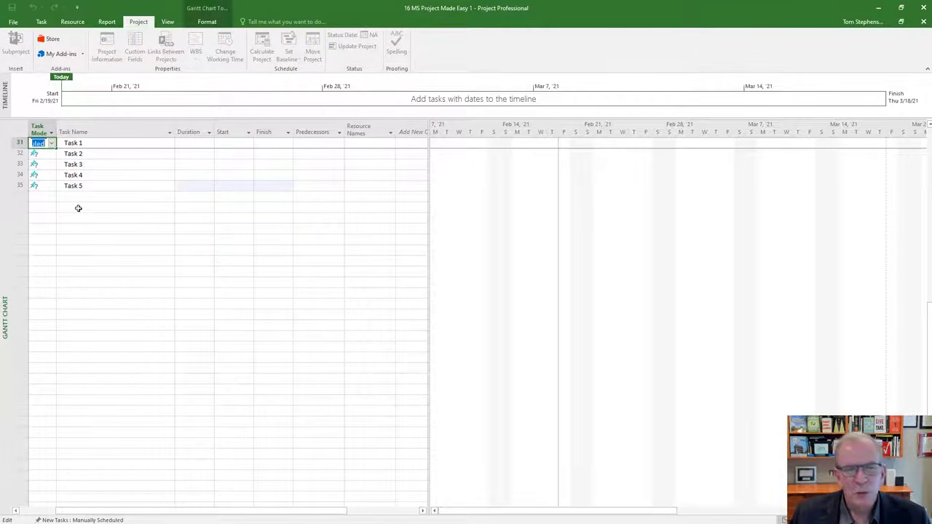
click(78, 208)
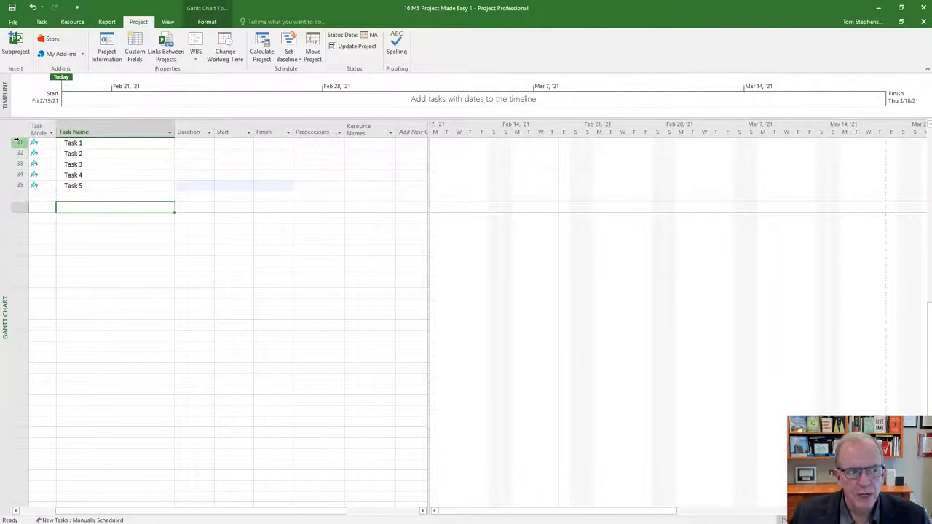
Set Task 1's duration to 7 days and check its start and finish fields.
click(198, 143)
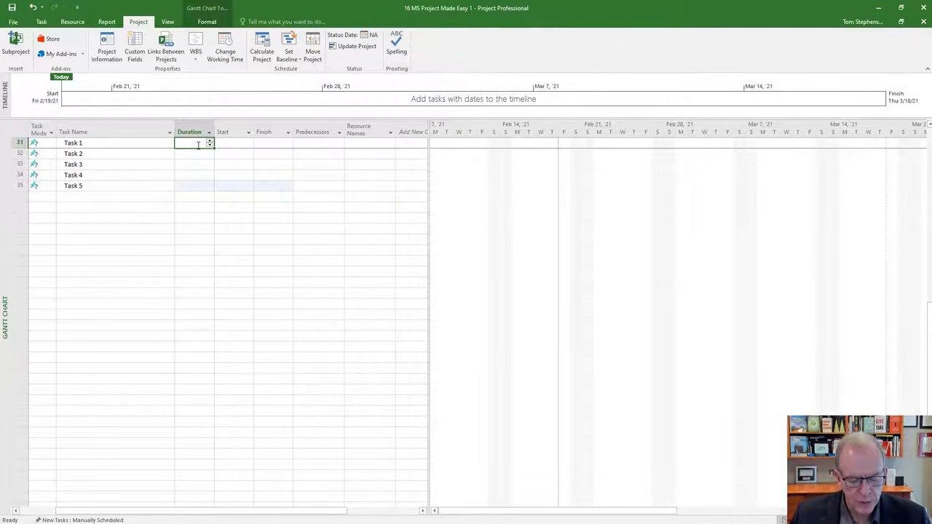
text(7)
key(Return)
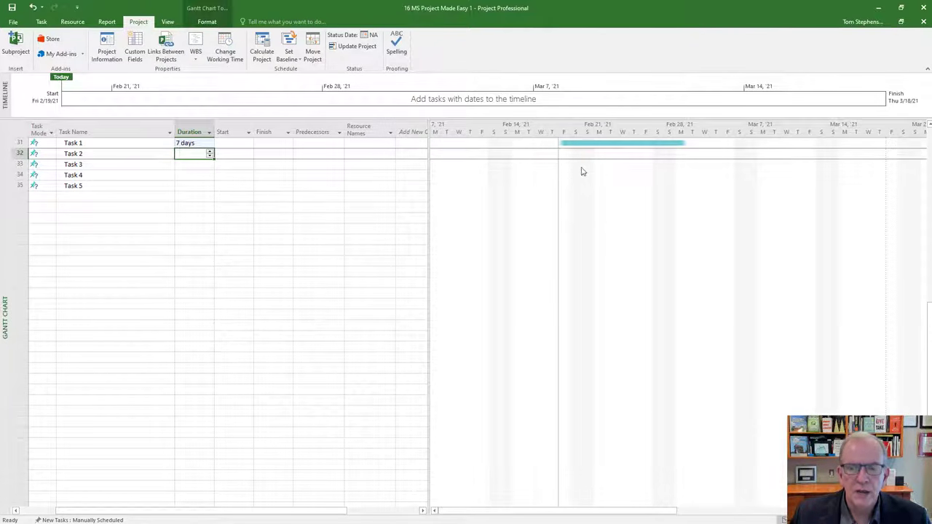
click(239, 144)
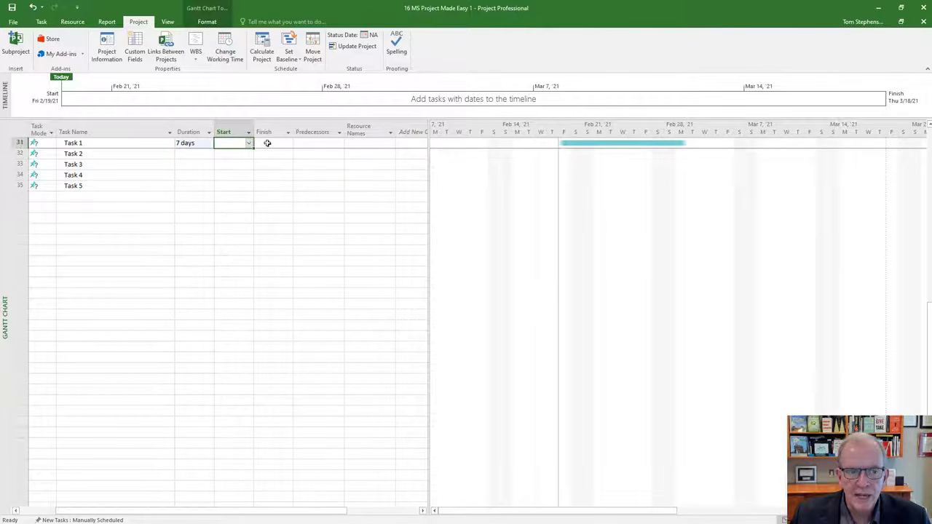
click(284, 145)
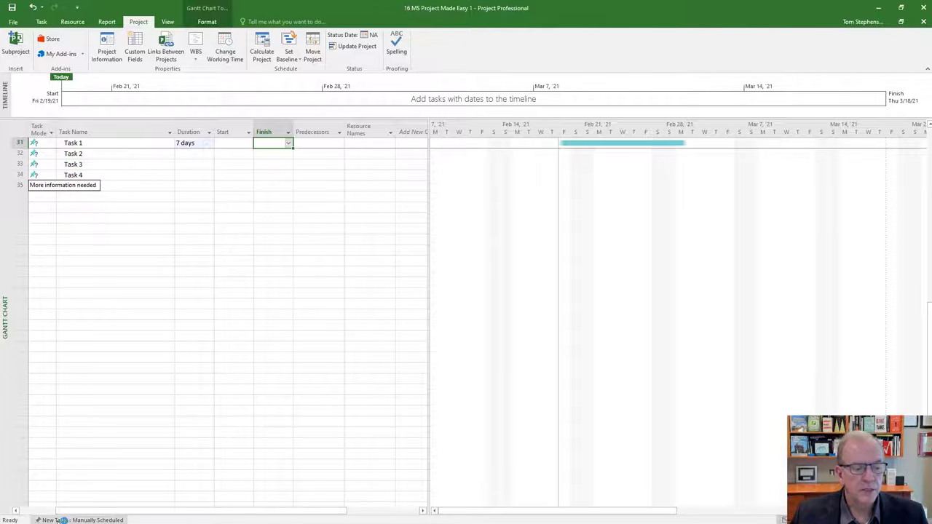
Set the scheduling mode for new tasks to Auto Scheduled.
click(107, 520)
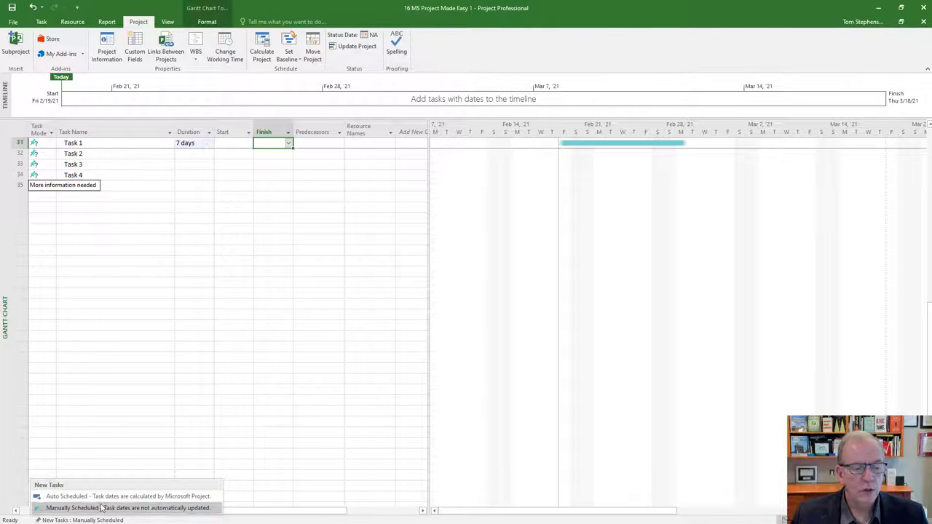
click(101, 498)
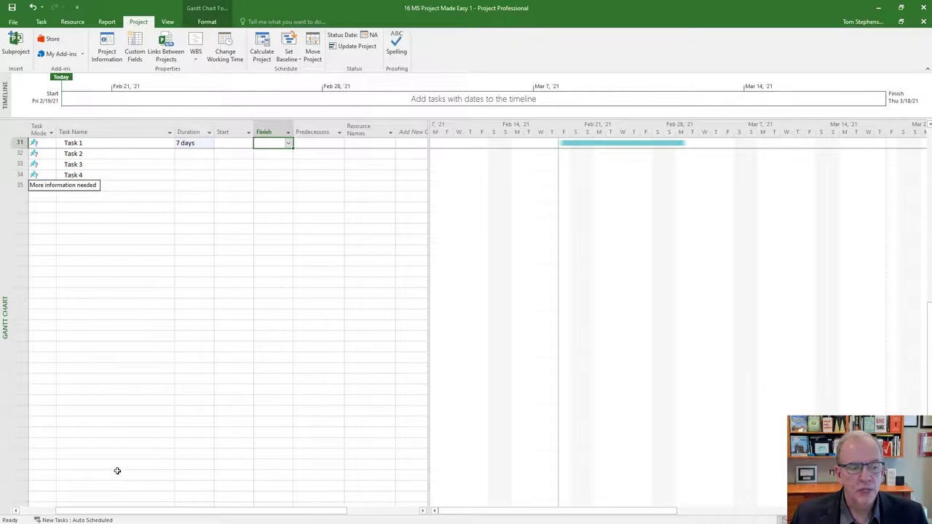
click(21, 143)
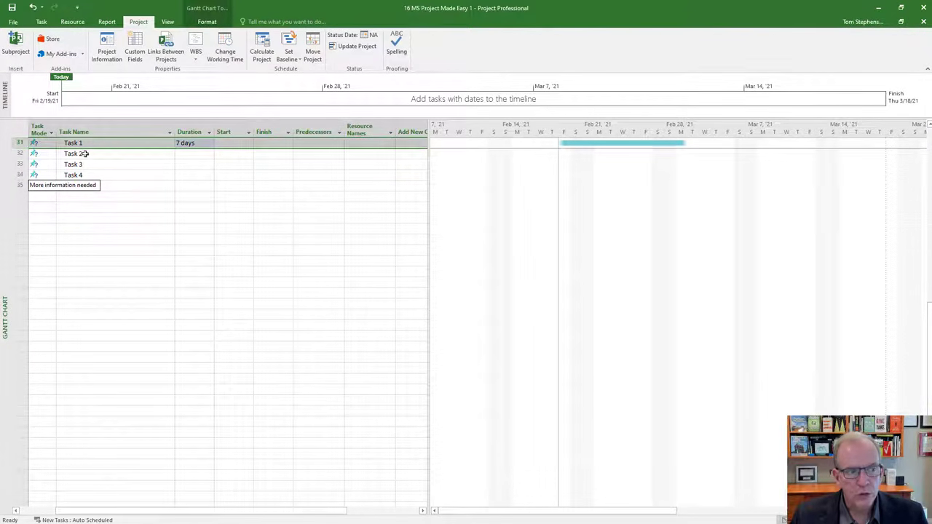
click(108, 187)
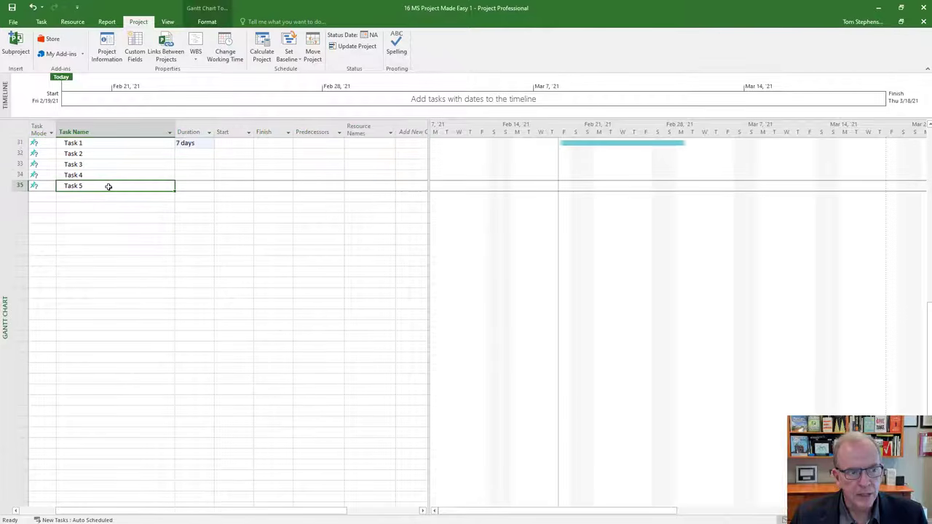
Add a task named Task 6 directly below Task 5 and select its task mode field.
click(85, 196)
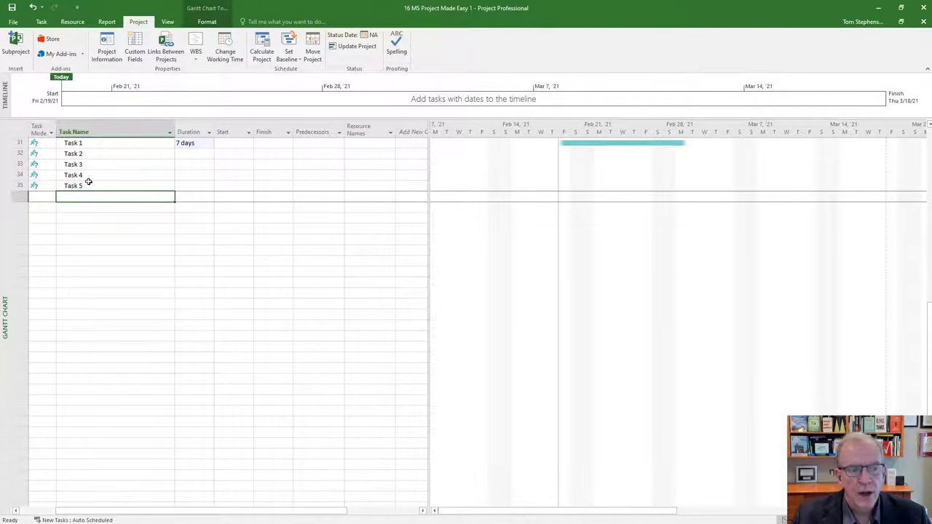
text(Task 6)
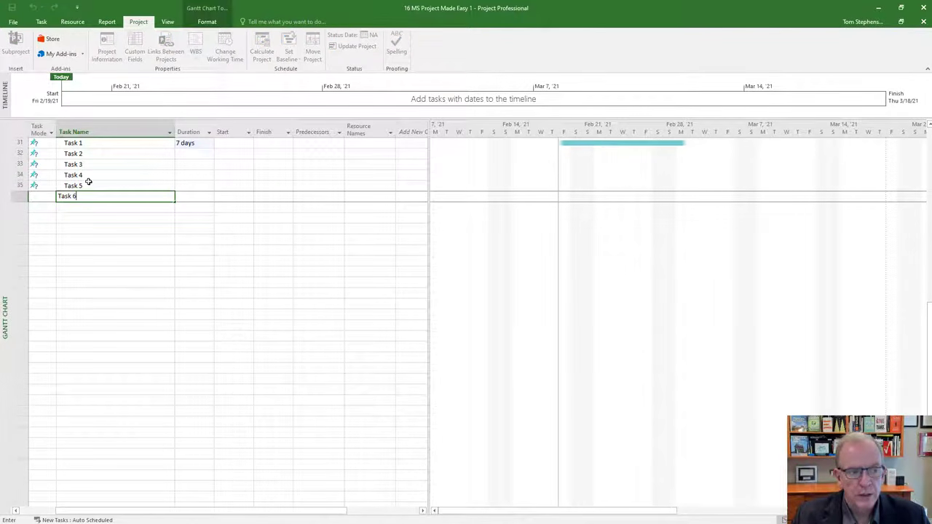
key(Return)
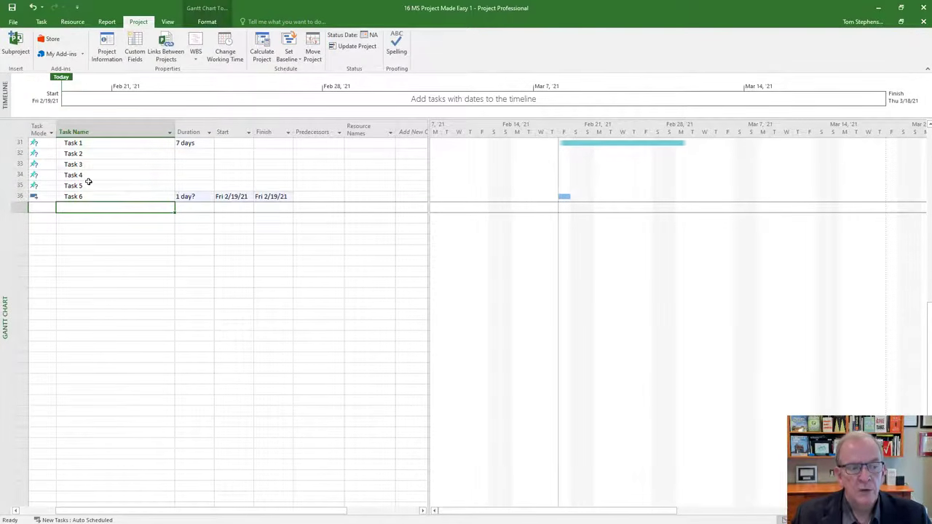
click(44, 197)
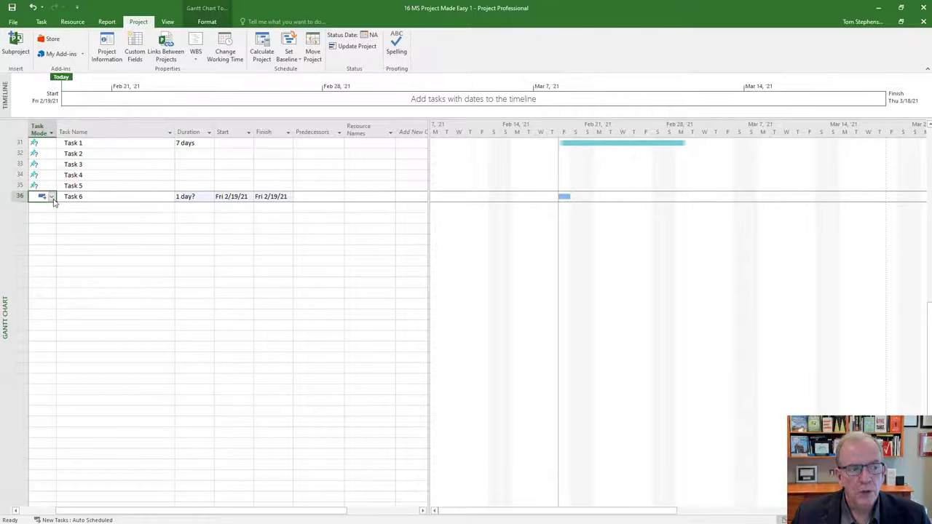
Set Task 5's task mode to Auto Scheduled.
click(52, 198)
click(78, 247)
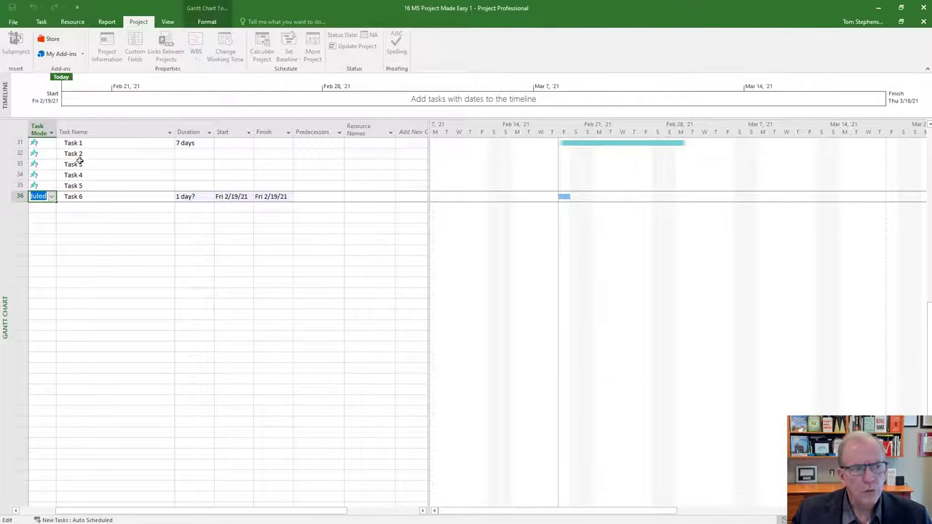
click(51, 186)
click(51, 186)
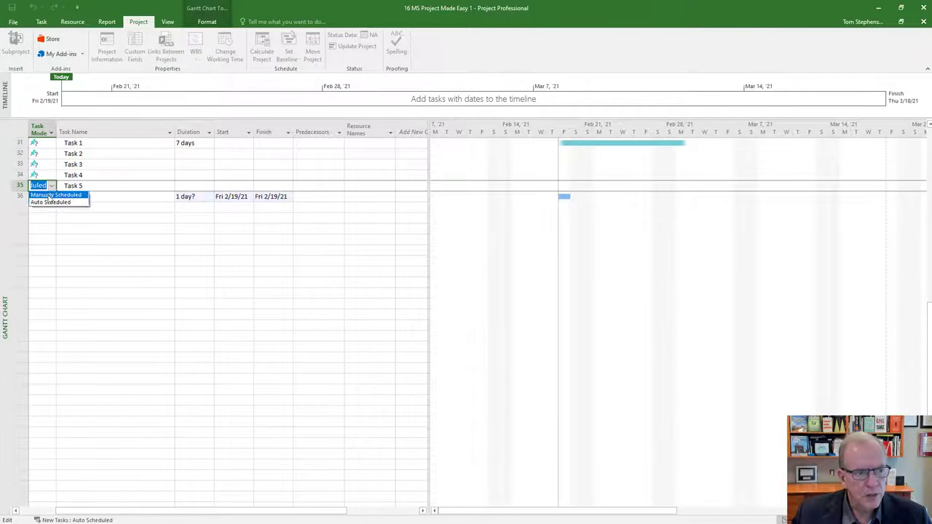
click(43, 201)
click(75, 208)
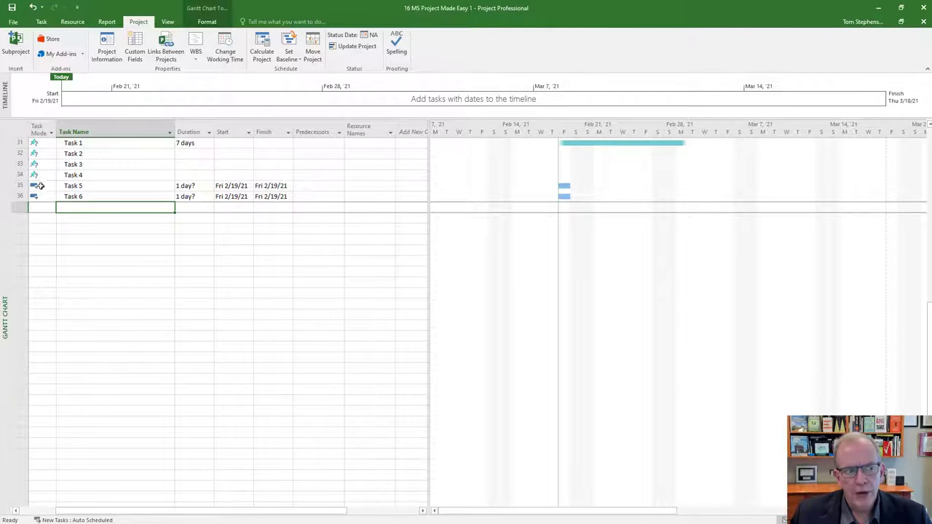
Select every task in the project and switch them all to Auto Schedule.
click(21, 129)
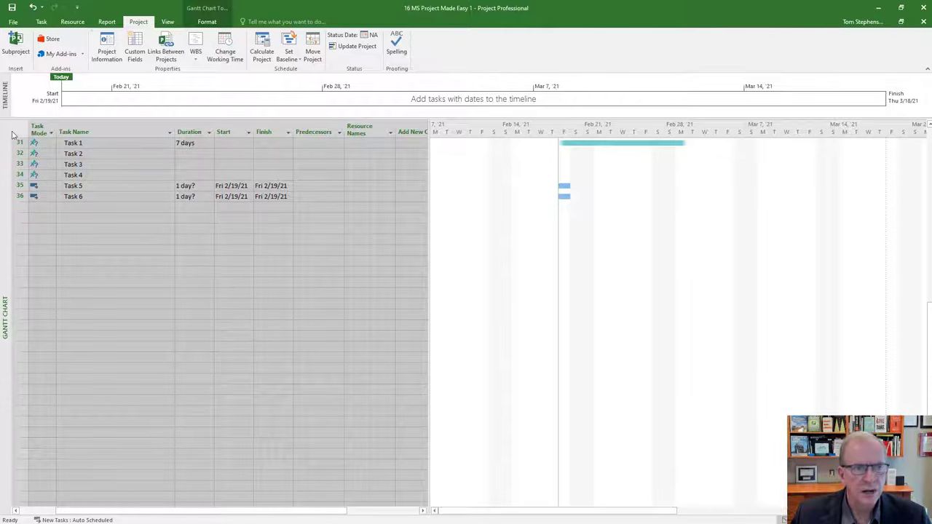
click(207, 22)
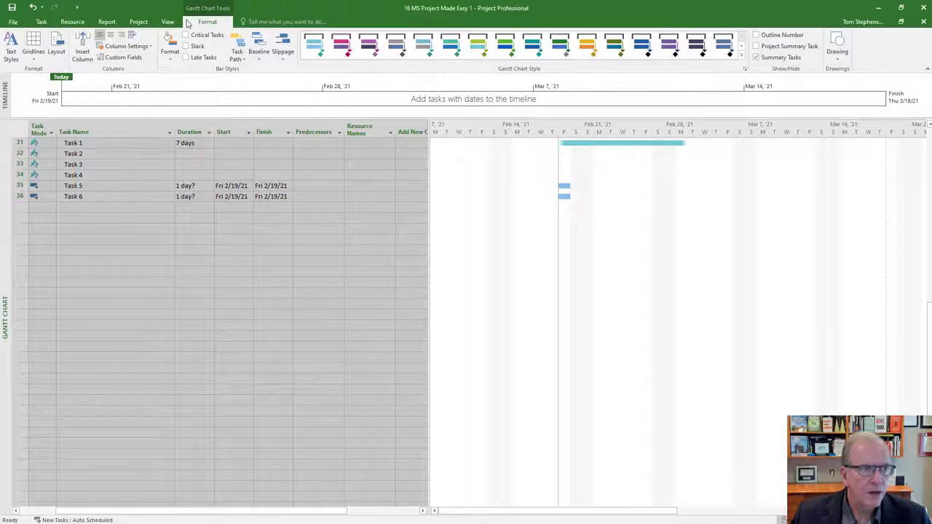
click(42, 21)
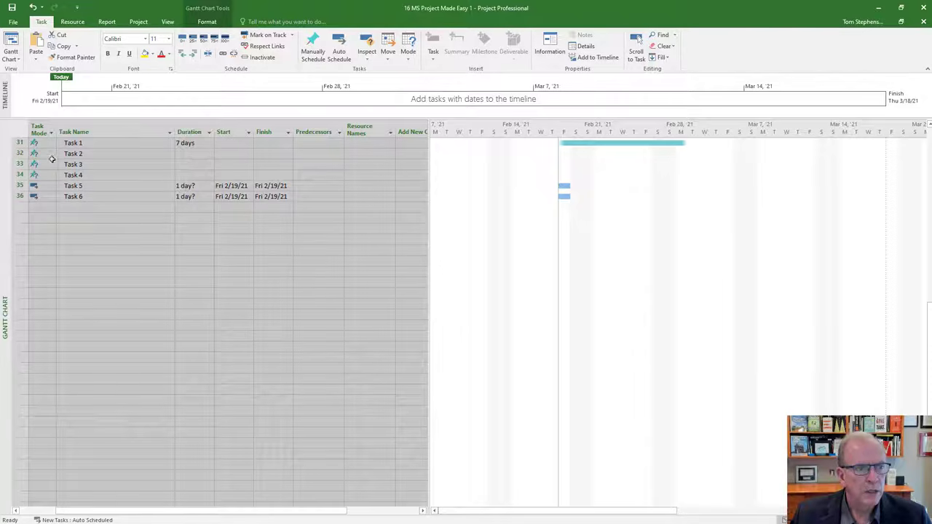
click(337, 49)
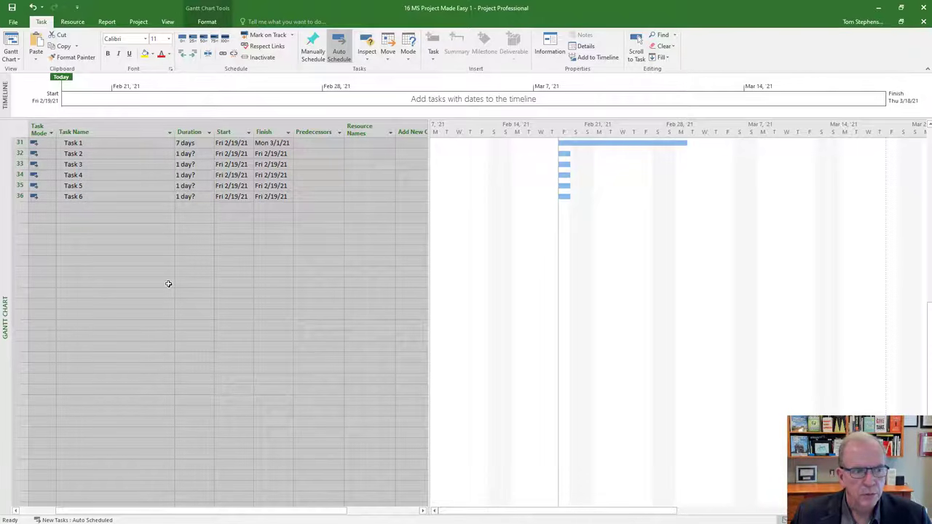
click(119, 271)
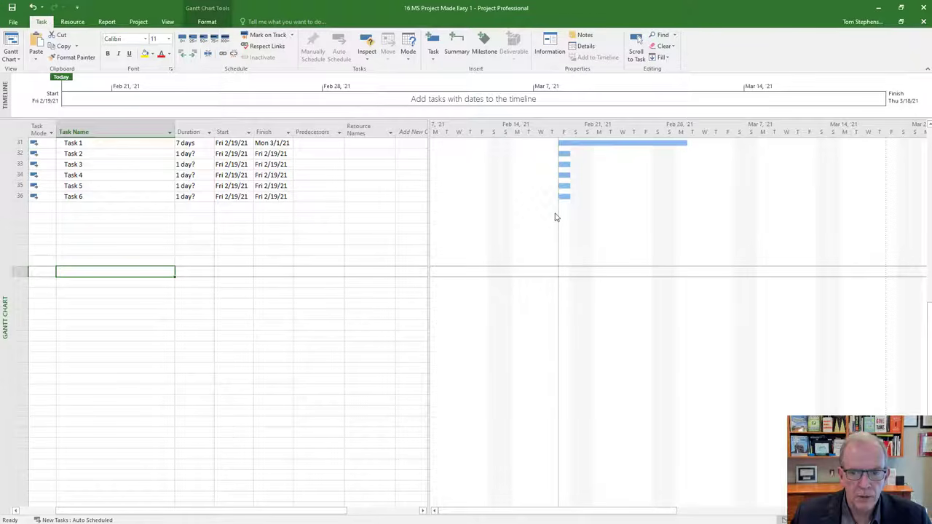
Set the durations of Task 2 through Task 6 to 5, 4, 3, 2 and 1 days respectively.
click(185, 153)
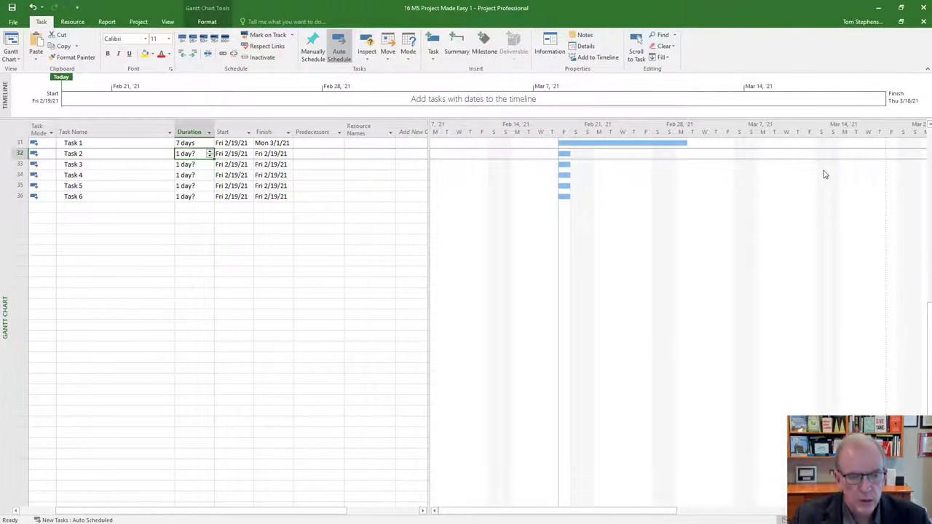
text(5)
key(Return)
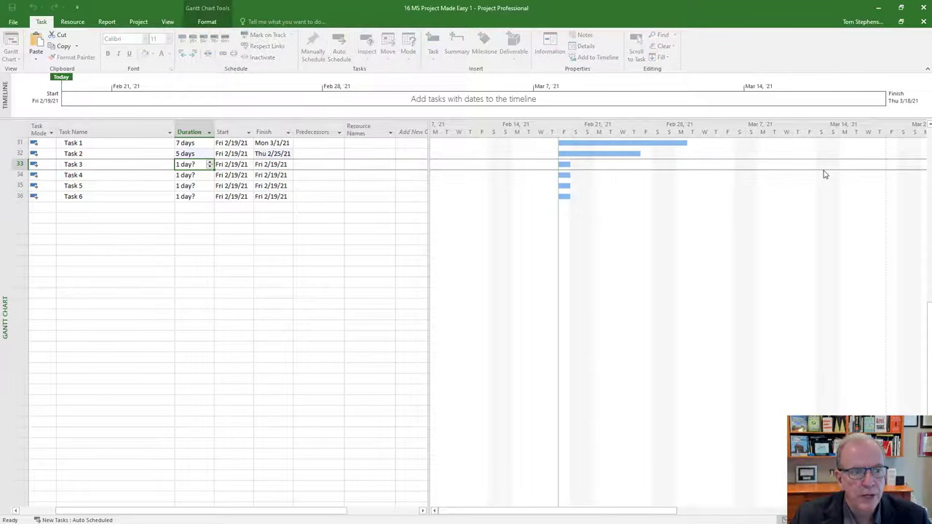
text(4)
key(Return)
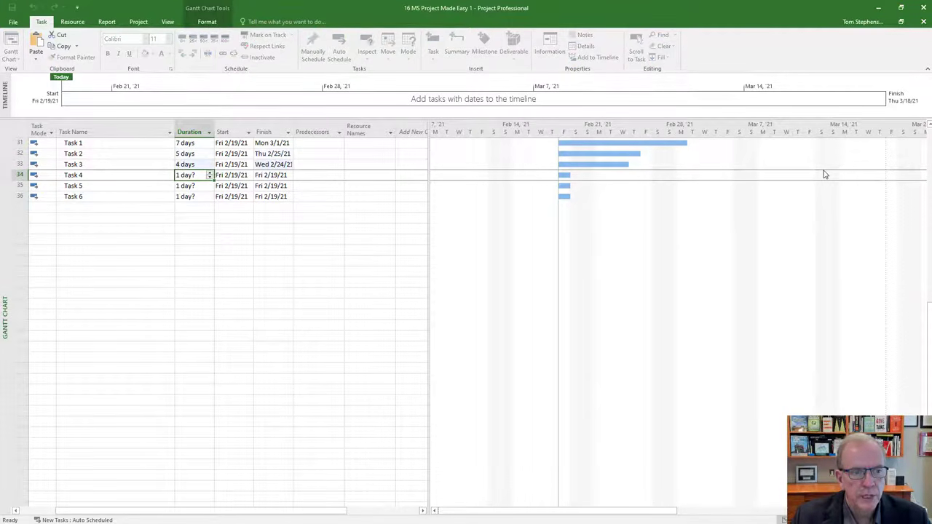
text(3)
key(Return)
text(2)
key(Return)
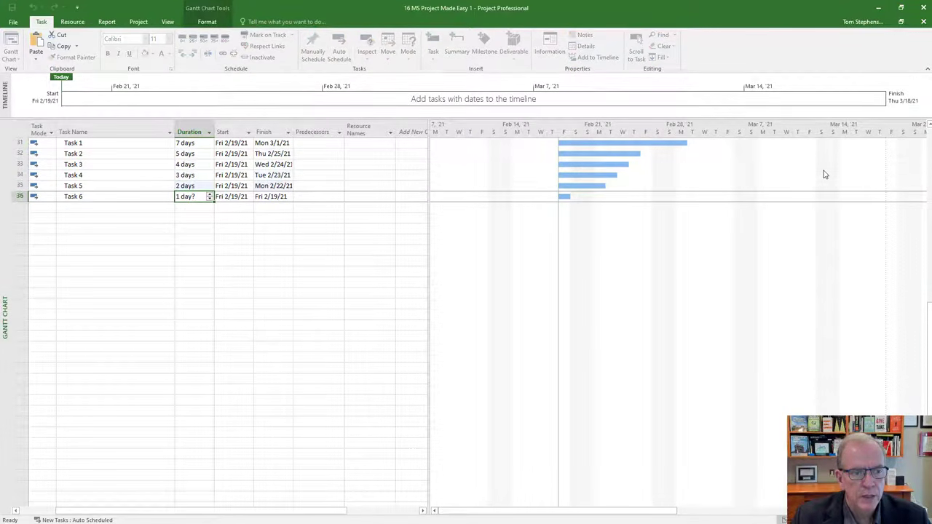
text(1)
key(Return)
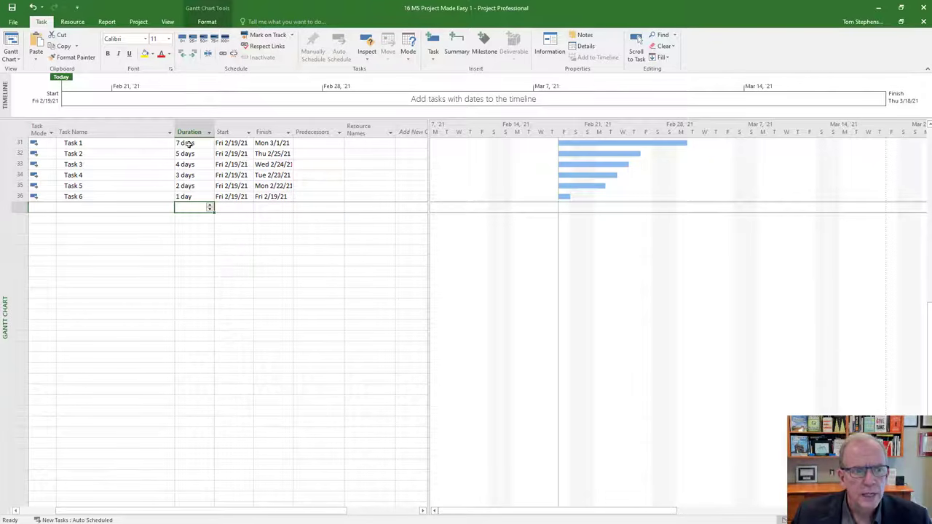
Enter row 31 (Task 1) as the predecessor of Task 2.
click(20, 143)
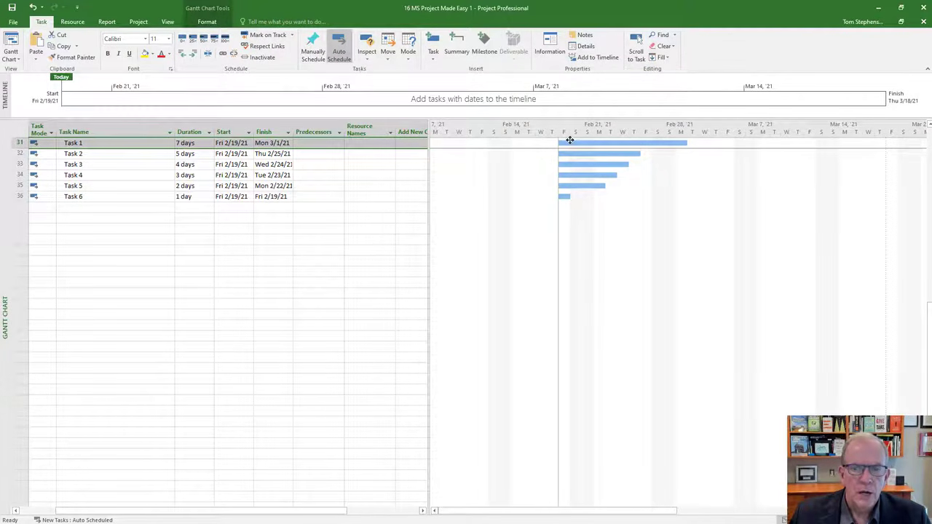
click(154, 218)
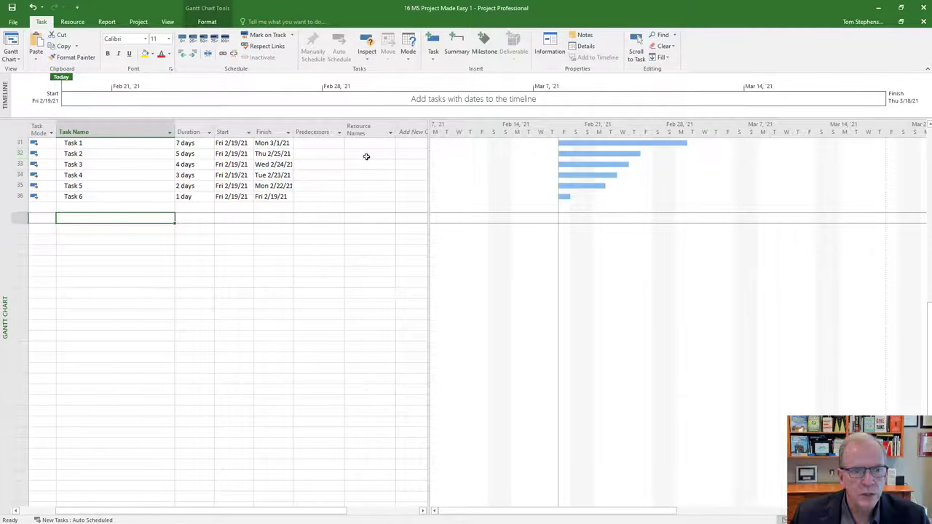
click(322, 154)
click(322, 132)
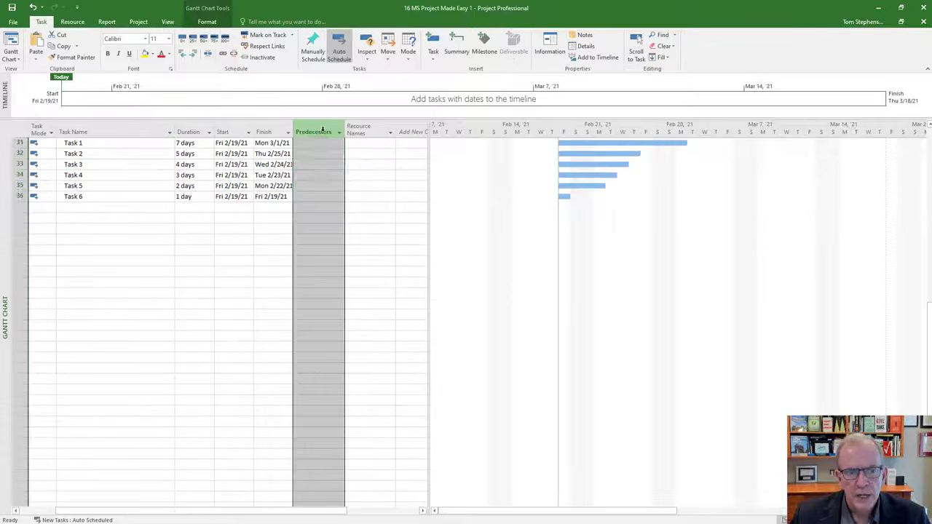
click(323, 151)
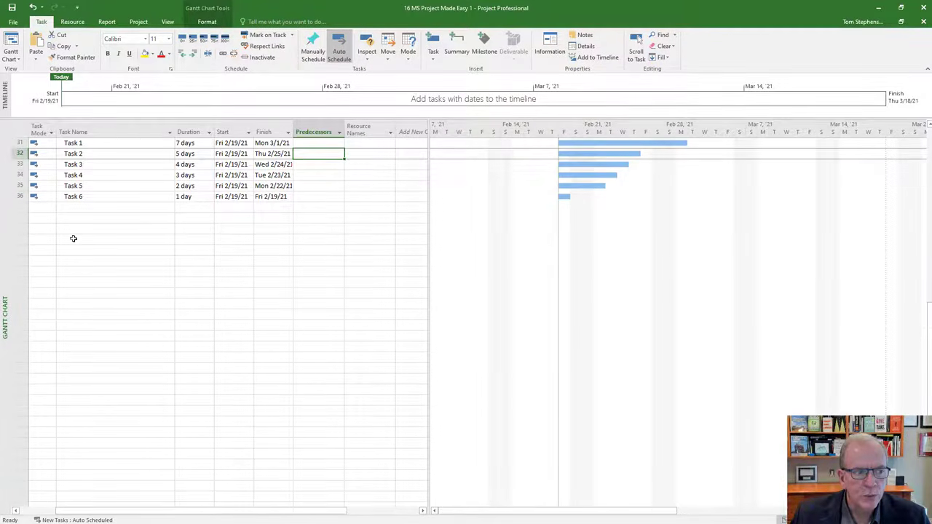
scroll(73, 239, up, 6)
scroll(73, 238, down, 2)
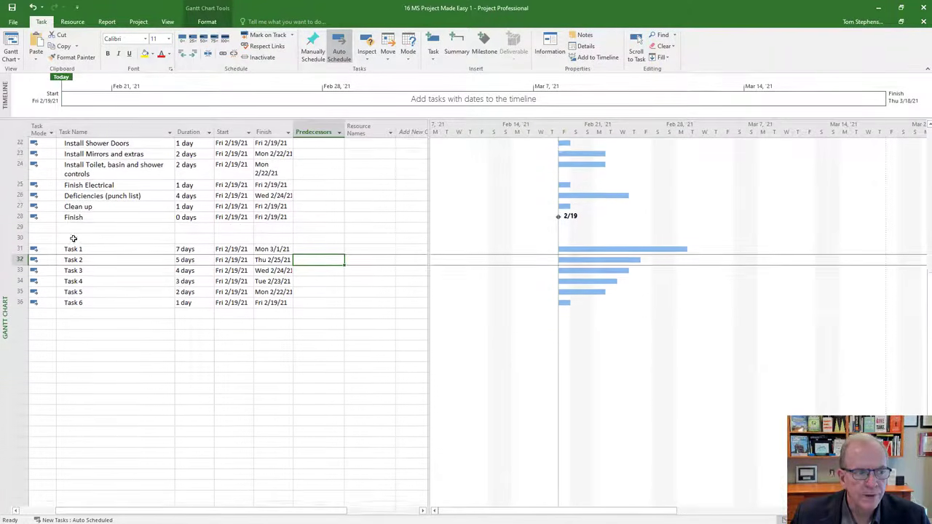
scroll(73, 238, down, 3)
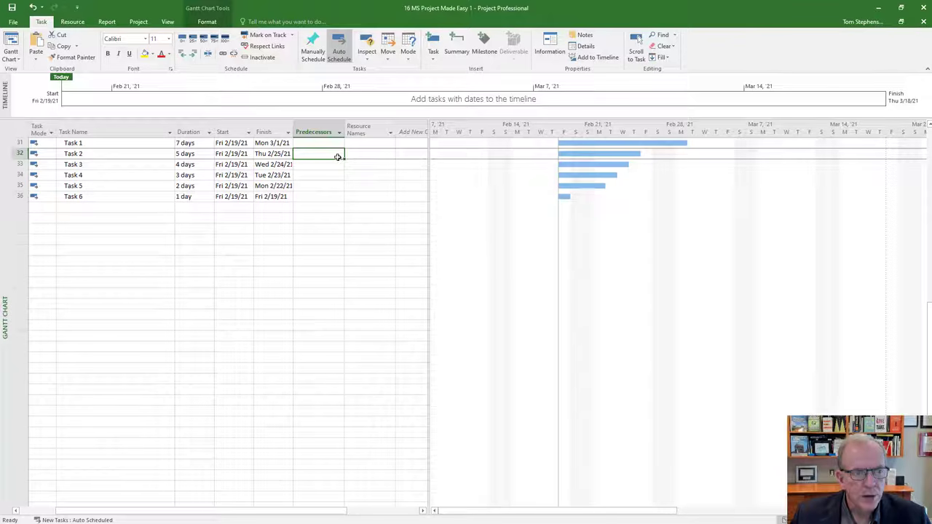
text(31)
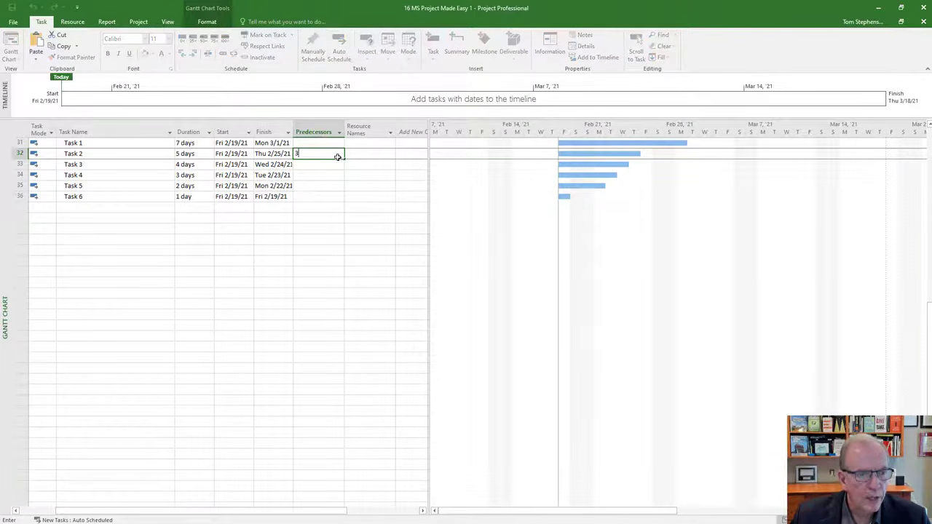
click(302, 179)
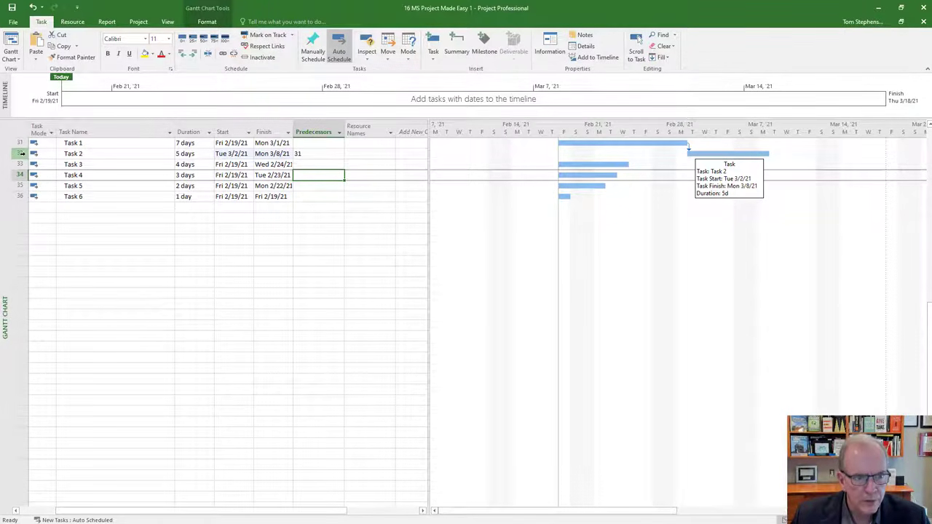
Enter row 32 (Task 2) as the predecessor of Task 3.
click(302, 165)
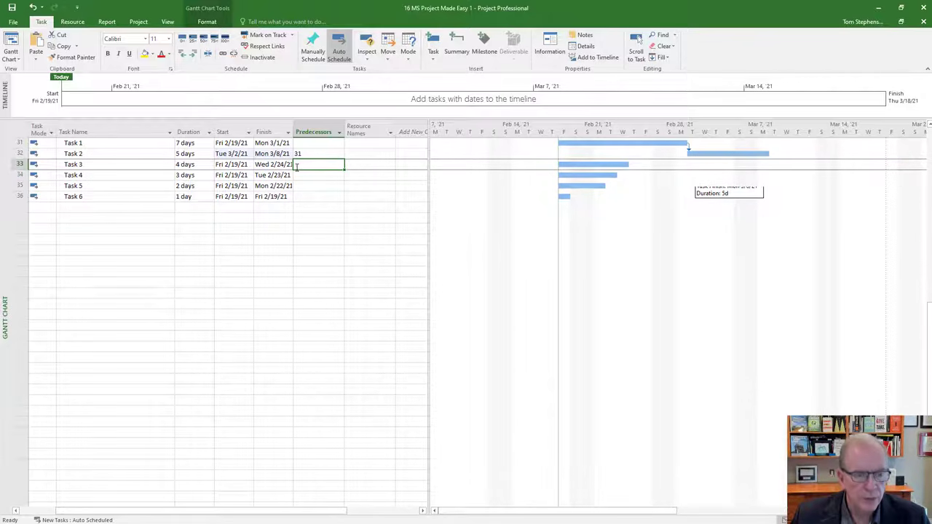
text(32)
click(309, 194)
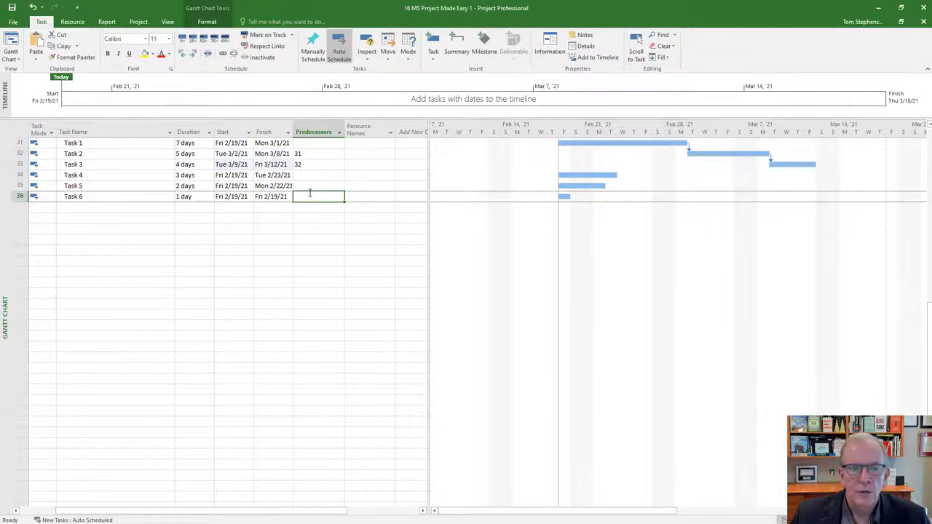
Enter 33 as Task 4's predecessor and clear that entry again.
click(314, 178)
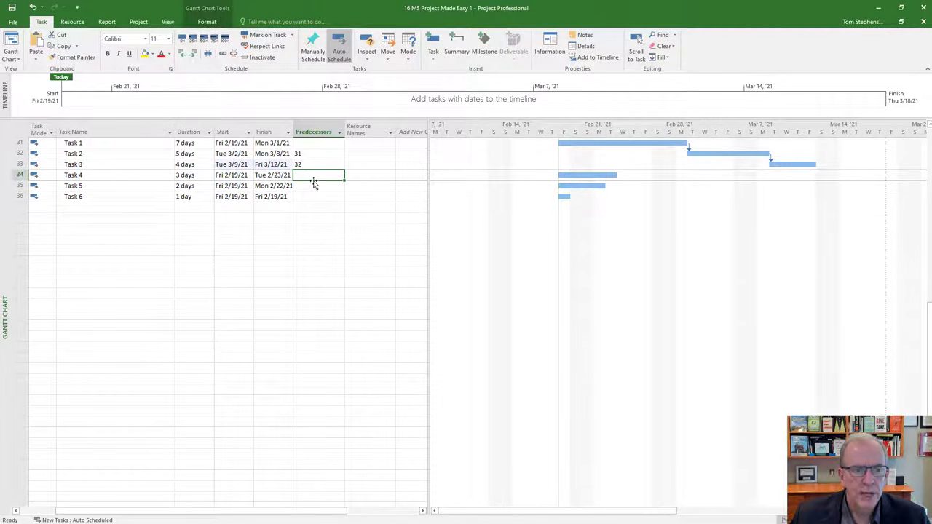
text(33)
key(Return)
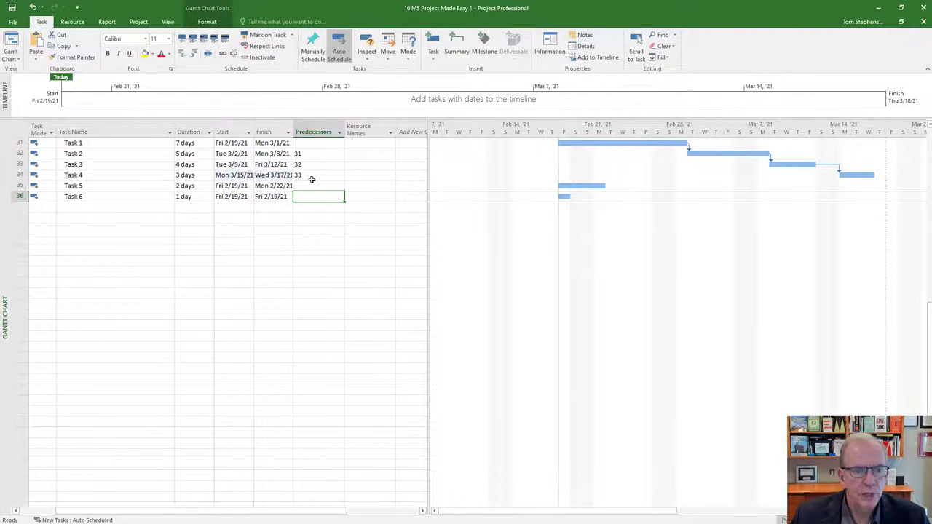
click(313, 175)
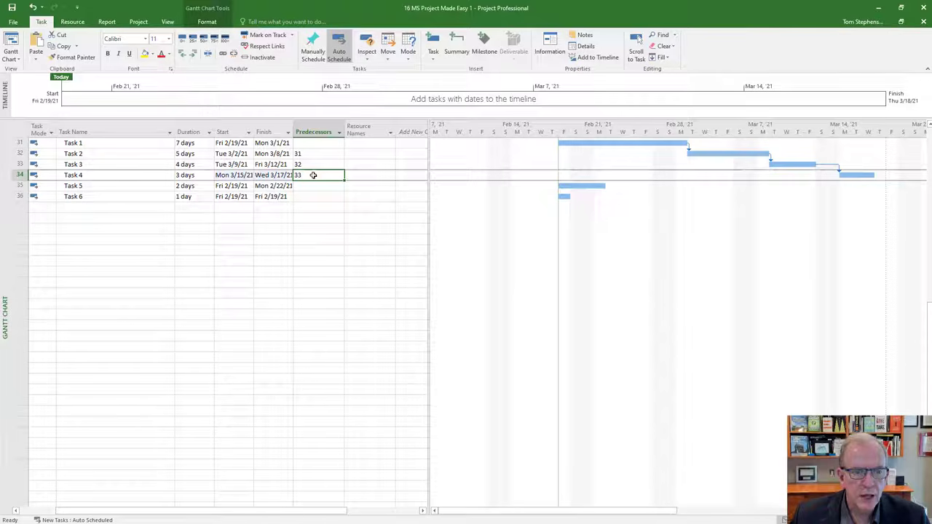
key(BackSpace)
click(295, 218)
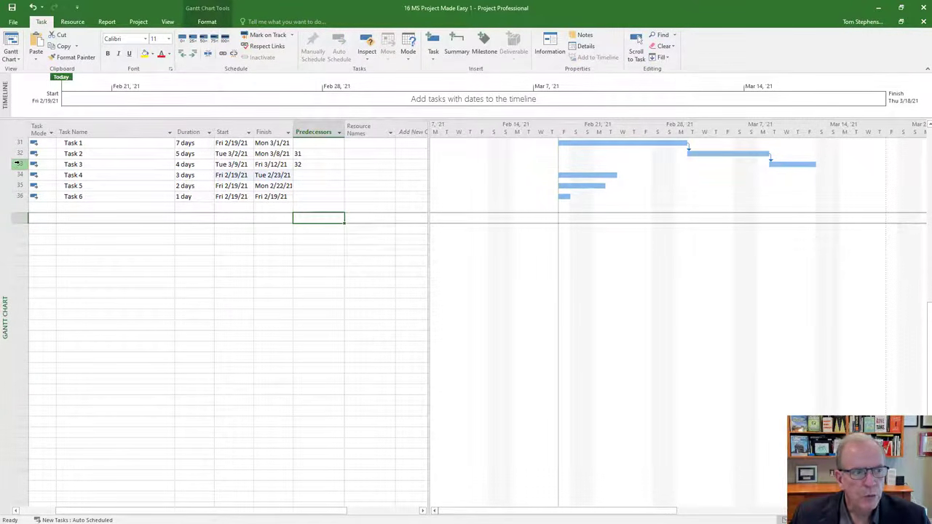
Link Task 3 through Task 6 in sequence in a single operation and bring the whole chain into view on the Gantt chart.
drag(18, 163, 18, 196)
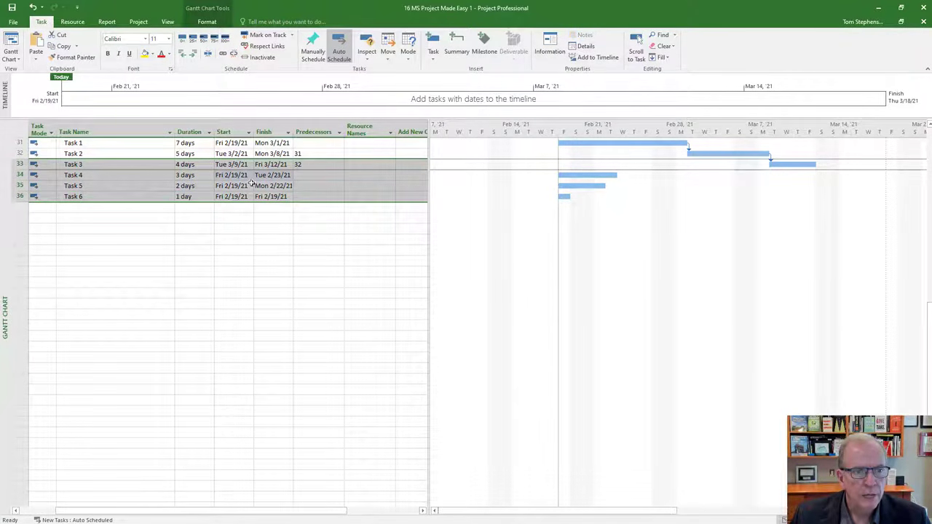
click(225, 55)
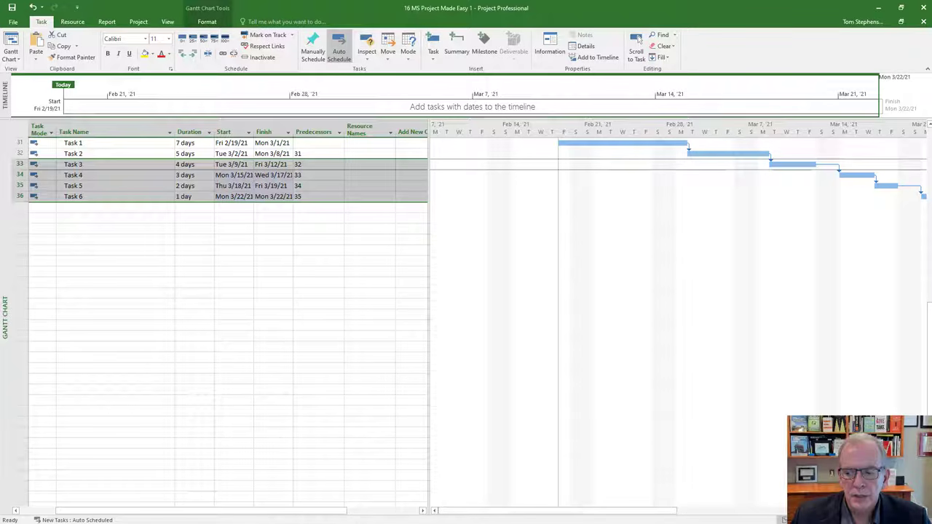
click(921, 510)
click(921, 510)
click(921, 511)
click(921, 510)
click(921, 510)
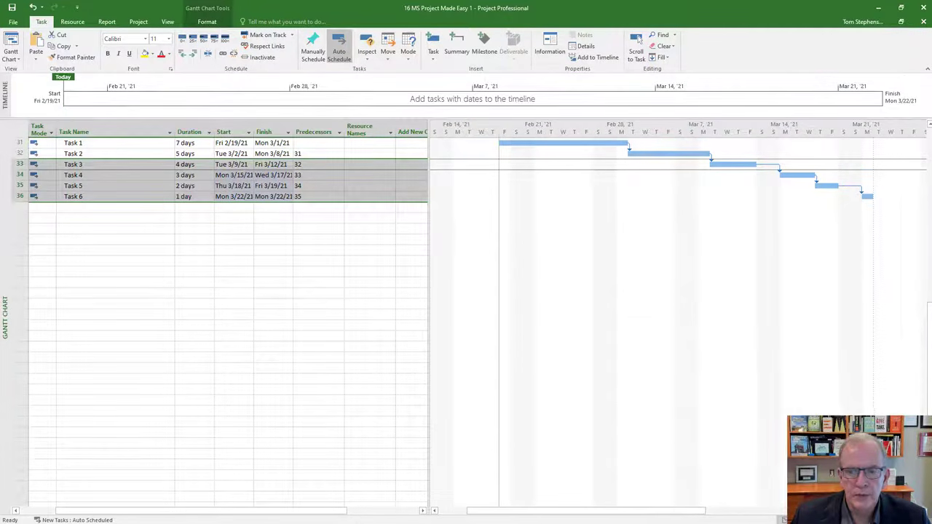
click(922, 510)
click(922, 510)
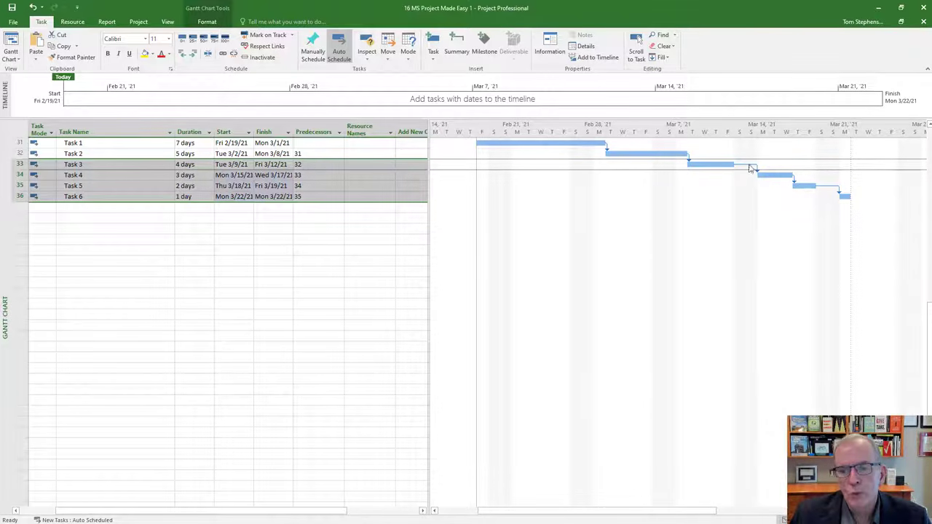
Change Task 3's predecessor to 31 so it follows Task 1 in parallel with Task 2.
click(334, 165)
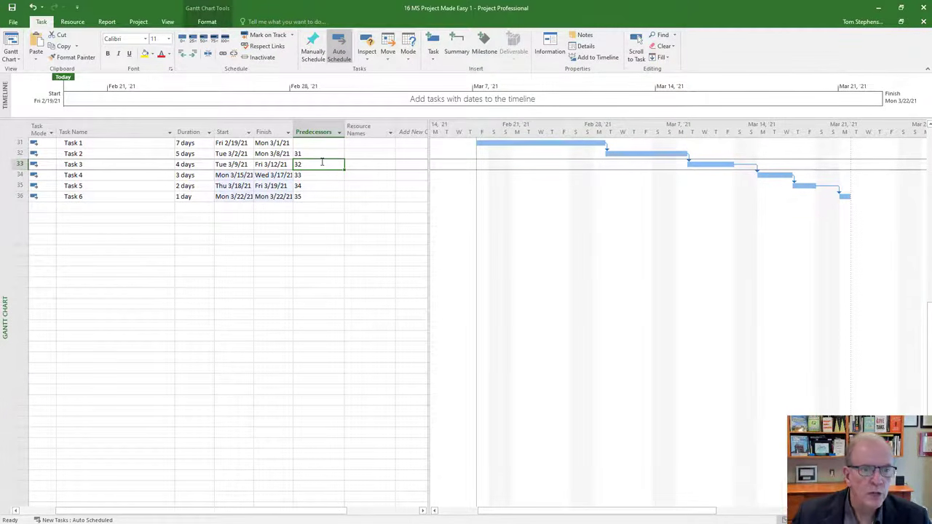
key(BackSpace)
key(Return)
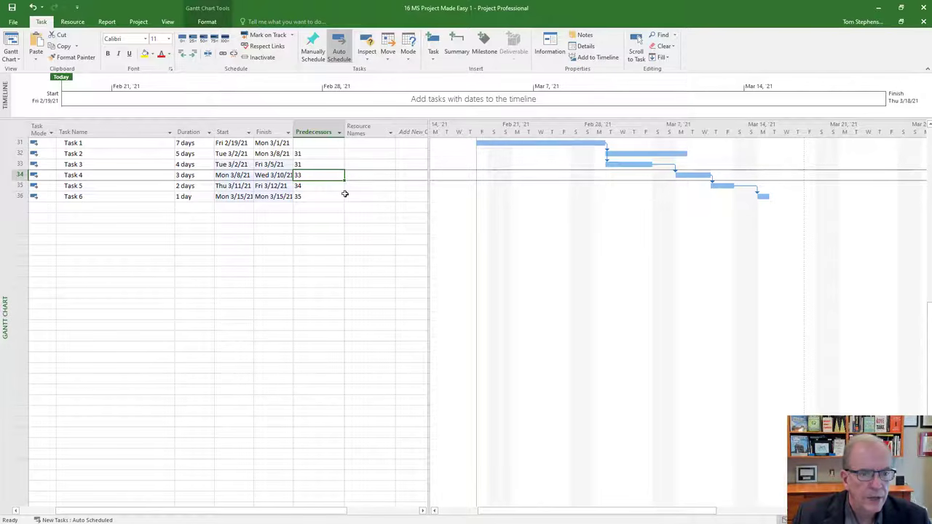
Set Task 4's predecessors to both 32 and 33.
text(2)
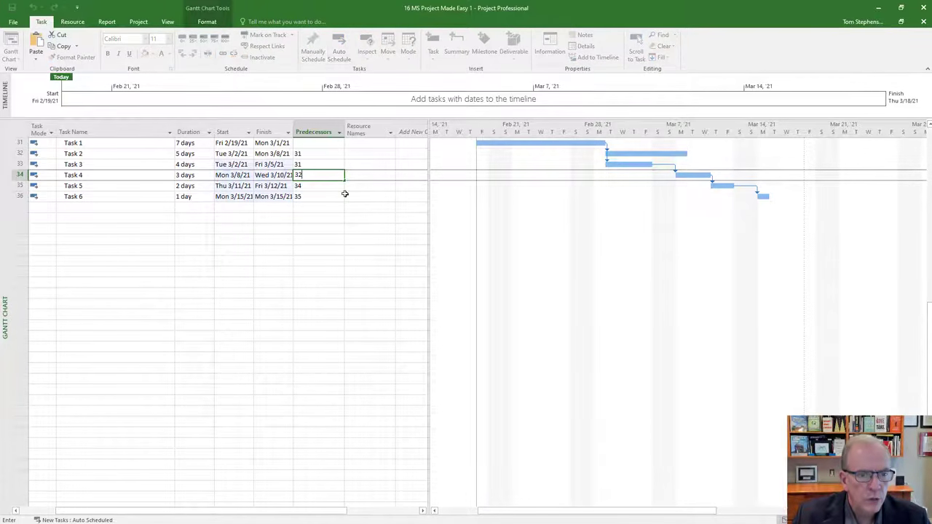
text(,33)
key(Return)
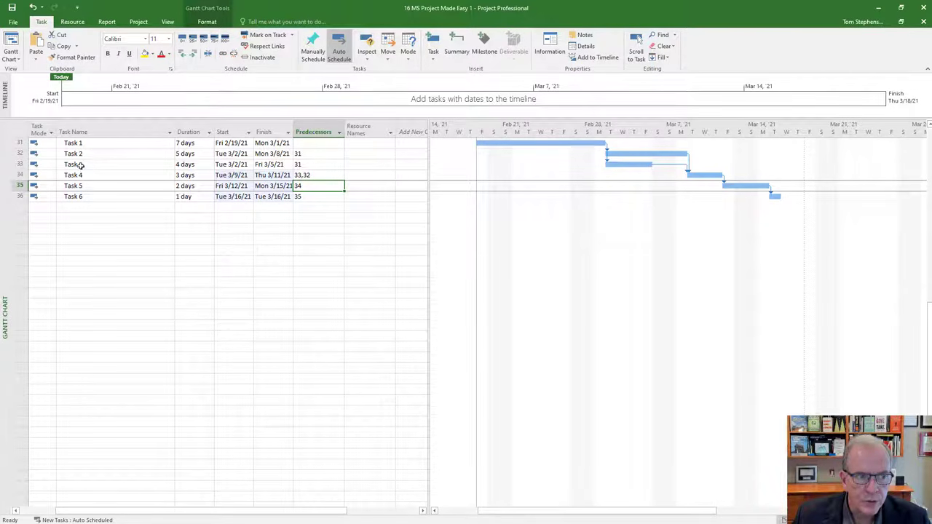
Select Task 3's entire row, switch the selection to the whole Resource Names column, and release it.
click(20, 164)
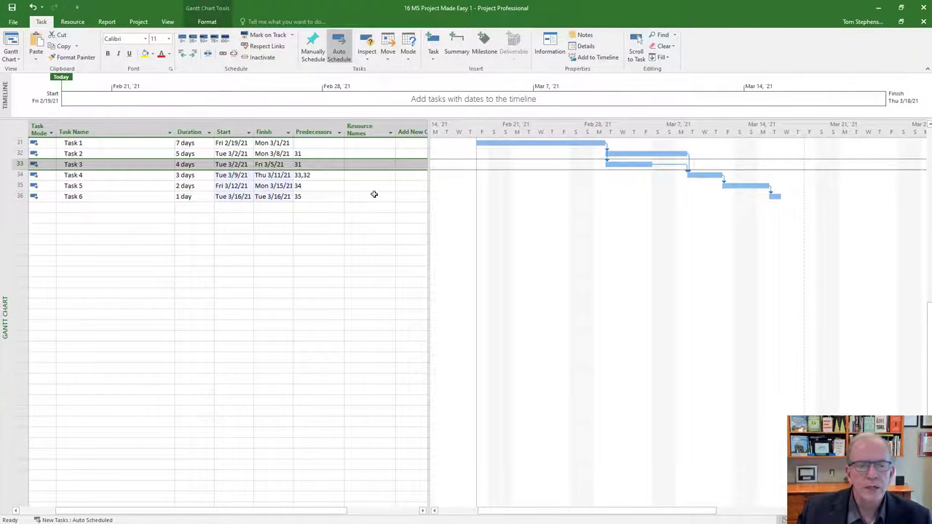
click(370, 128)
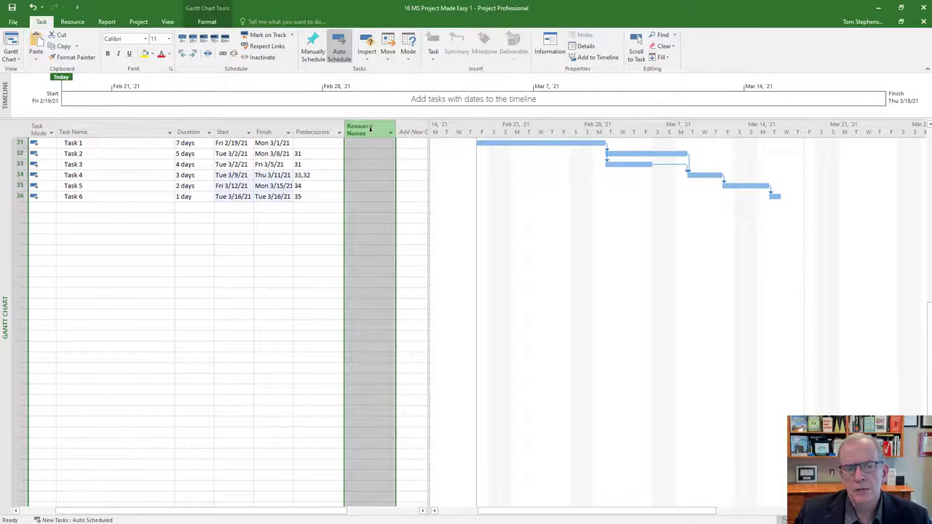
click(328, 216)
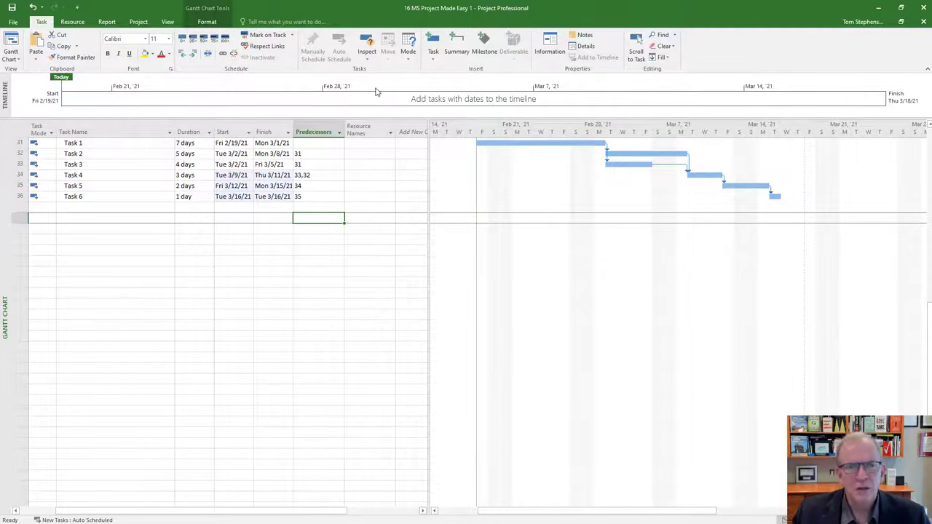
Select several non-adjacent empty cells together in the Task Name and Start columns, then clear the multiple selection.
click(95, 210)
ctrl+click(88, 259)
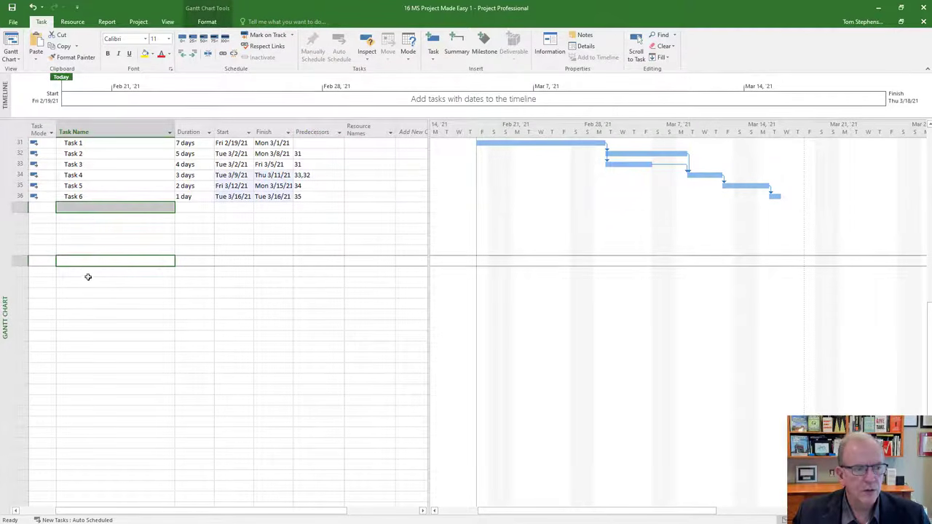
ctrl+click(92, 300)
ctrl+click(233, 270)
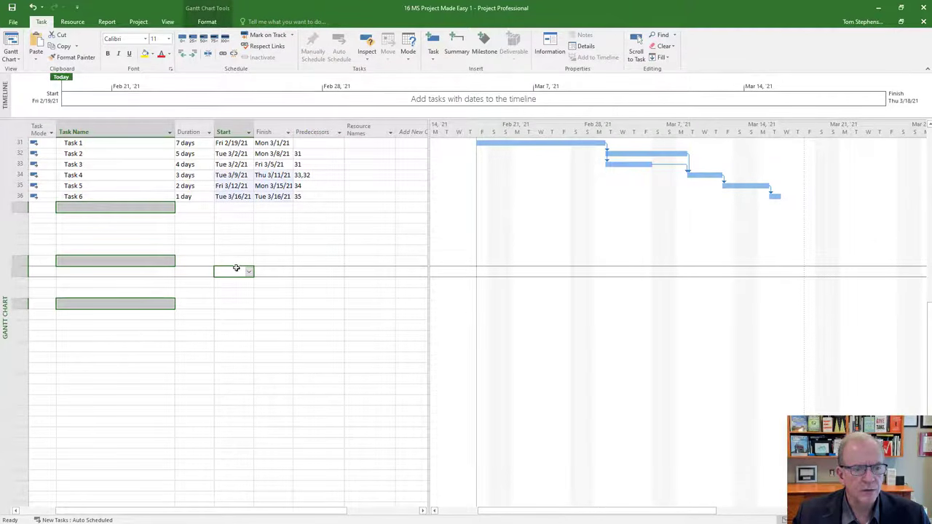
click(110, 366)
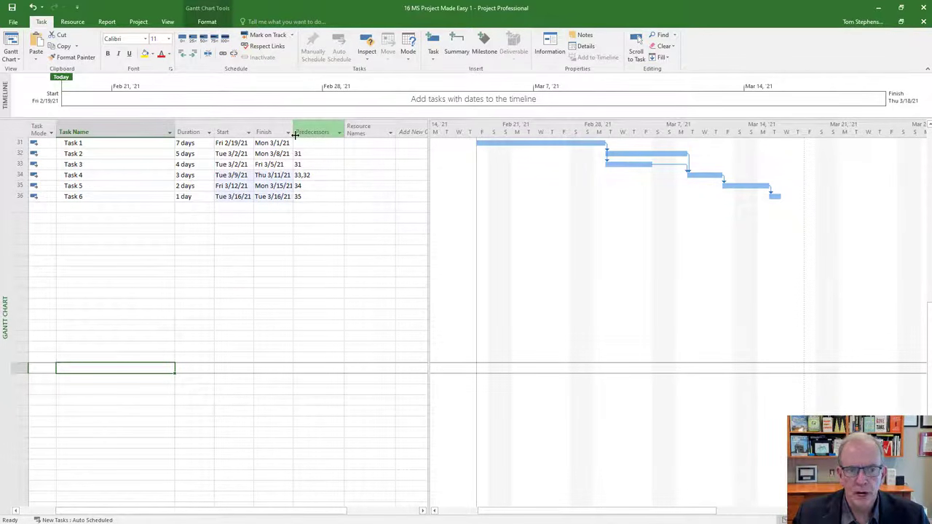
Widen the Finish column slightly in the task table.
drag(294, 135, 297, 135)
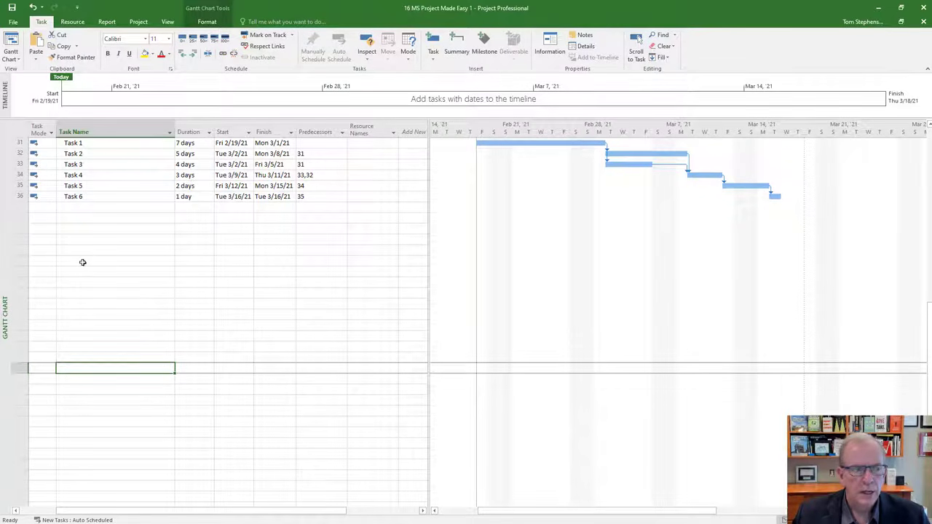
Insert a new task row directly above Task 6 and delete it again.
click(27, 196)
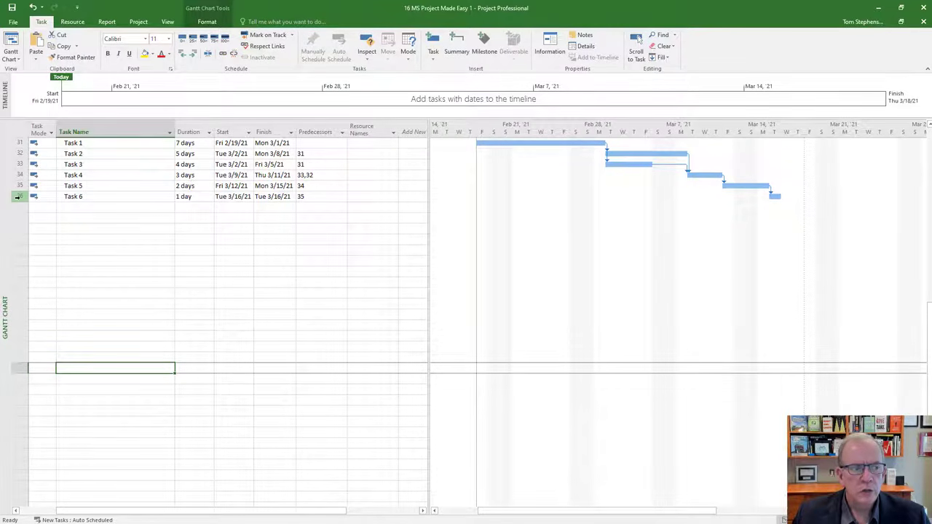
right_click(24, 199)
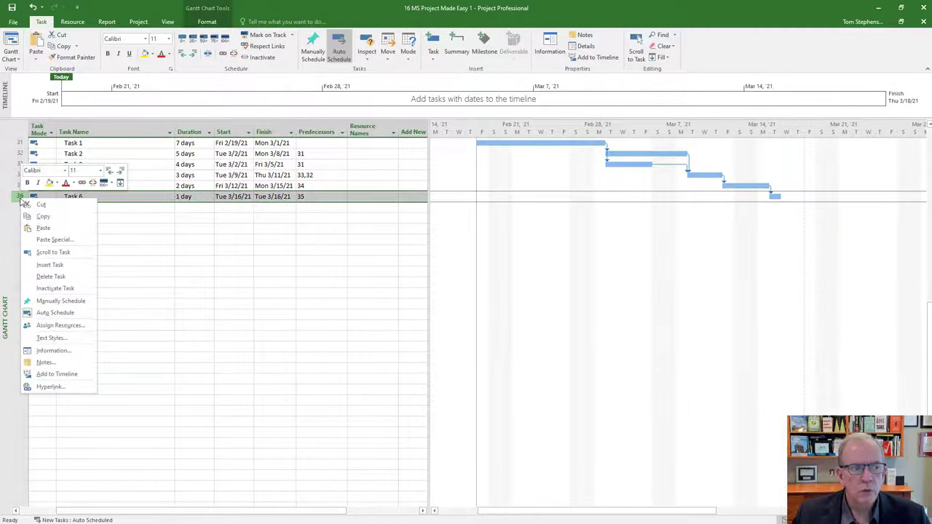
click(70, 268)
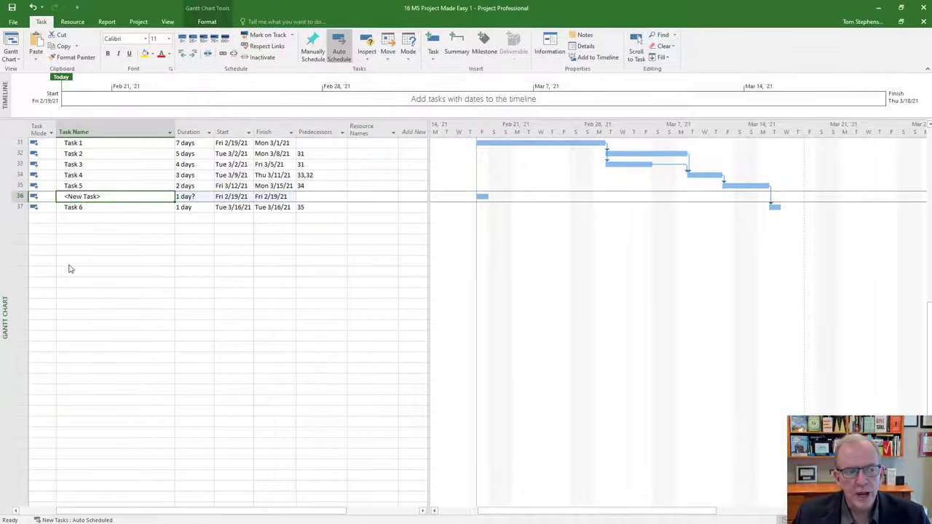
click(15, 195)
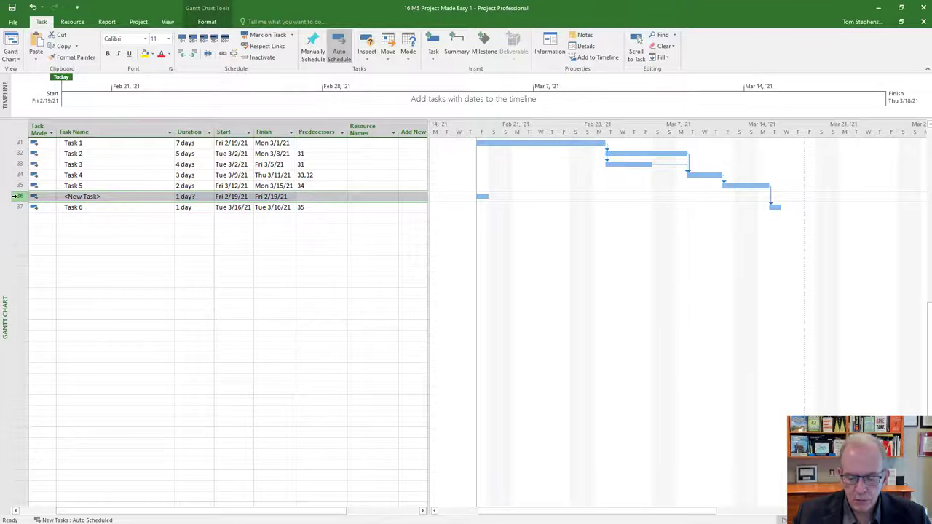
key(Delete)
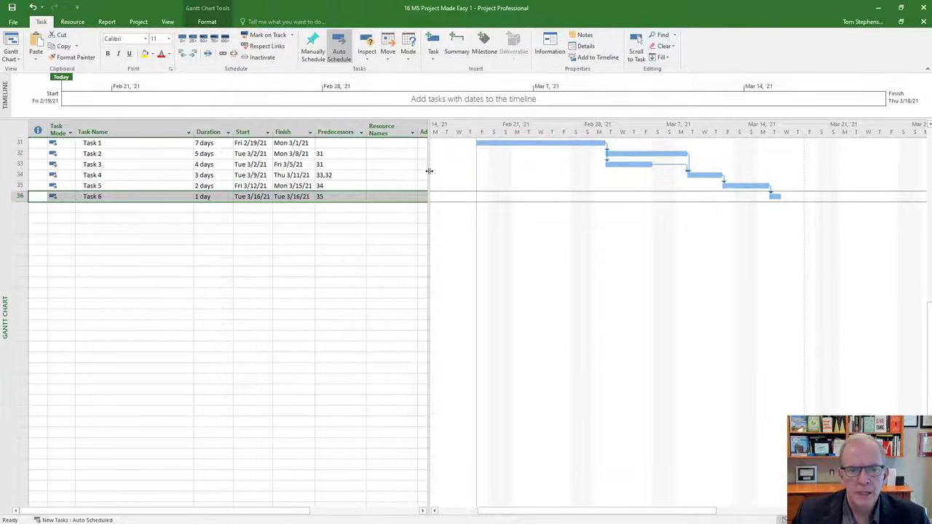
Insert a Successors column between the Predecessors and Resource Names columns.
click(380, 127)
right_click(380, 129)
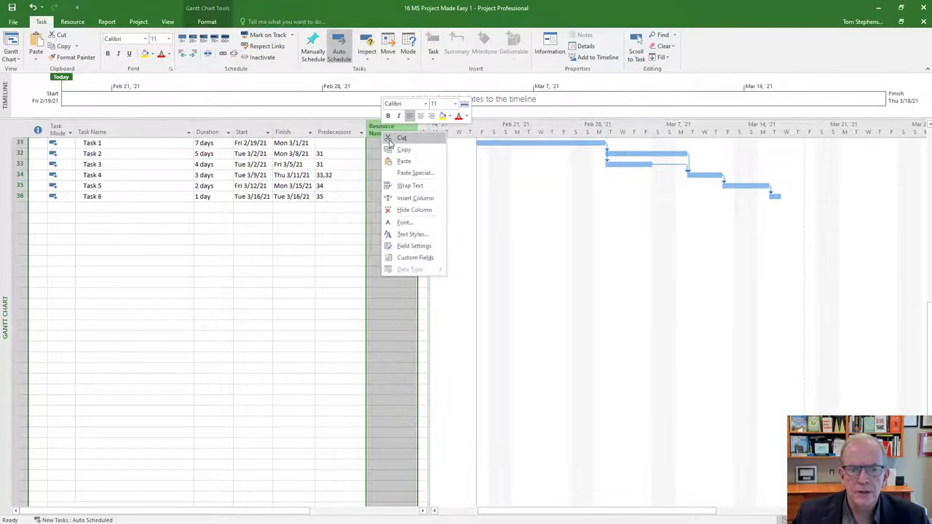
click(405, 199)
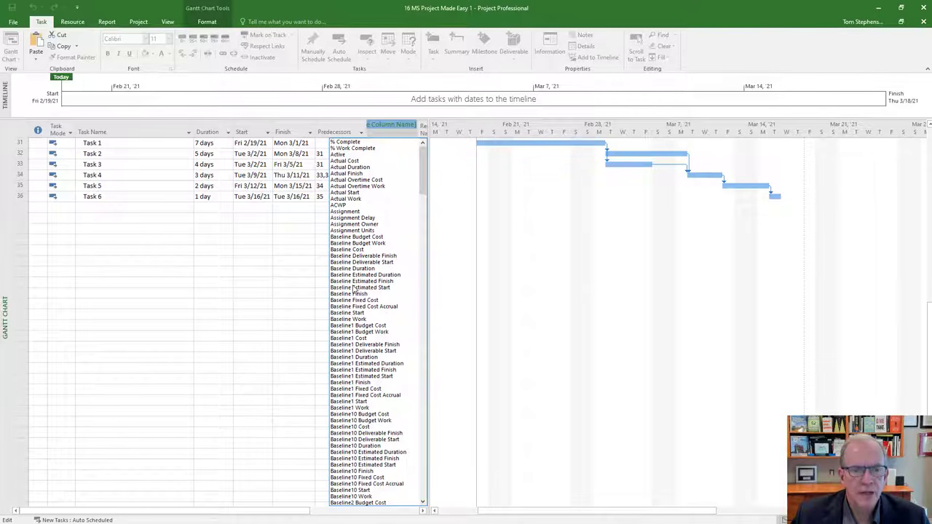
text(s)
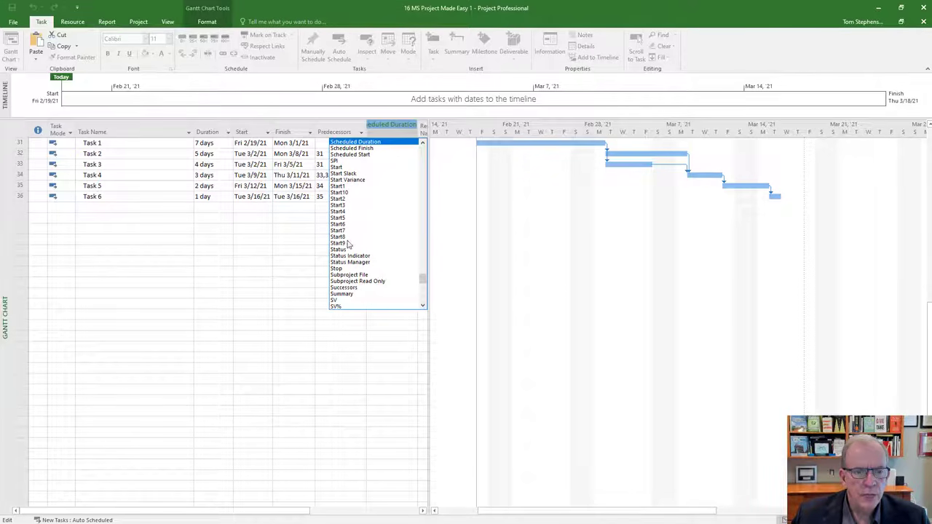
click(339, 290)
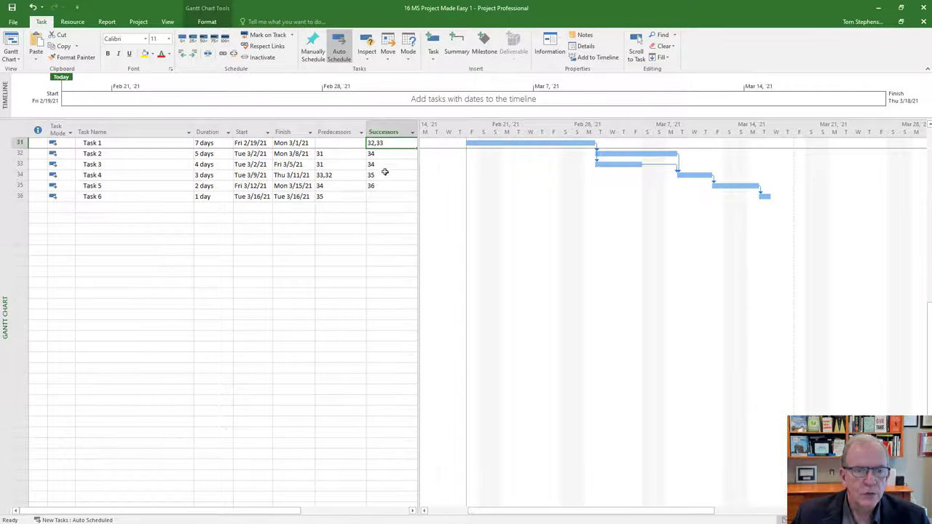
Open Task 5's task information and review its resource, advanced and predecessor settings.
click(13, 143)
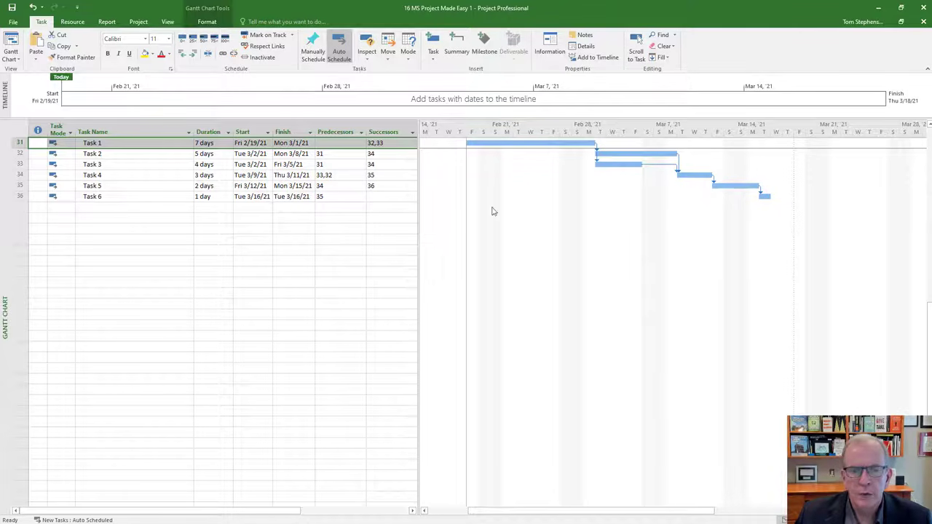
click(102, 186)
double_click(127, 188)
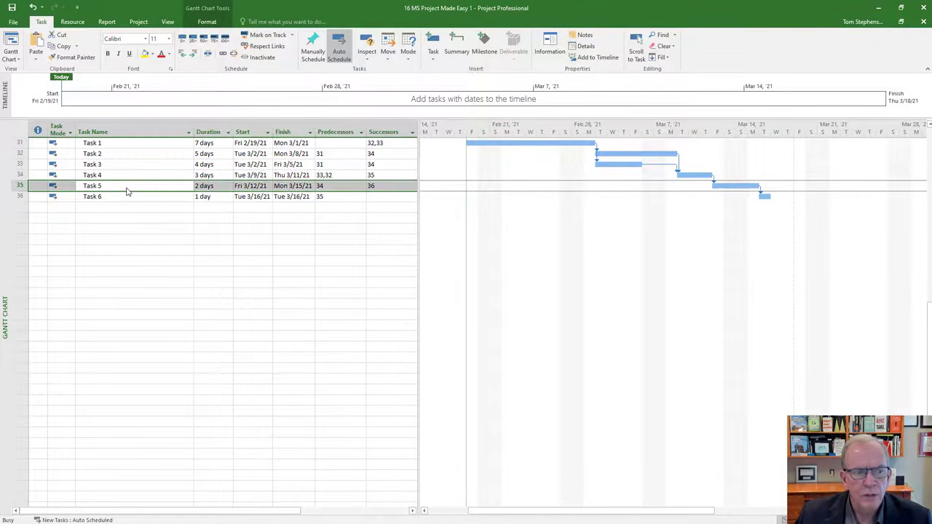
drag(424, 178, 374, 236)
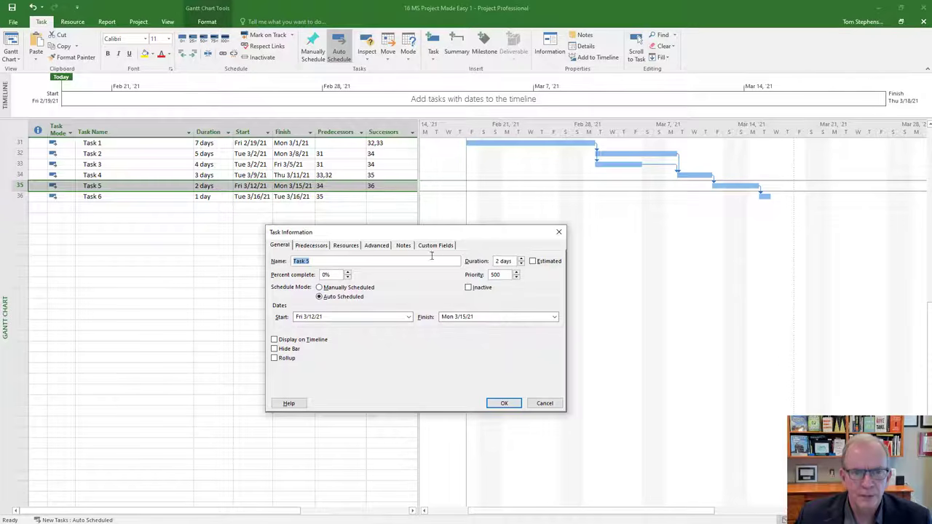
click(318, 249)
click(348, 248)
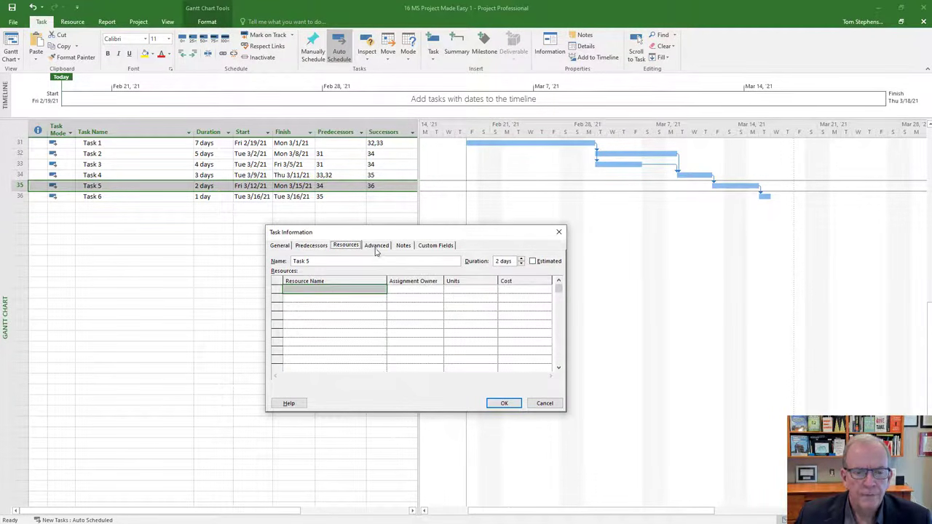
click(377, 250)
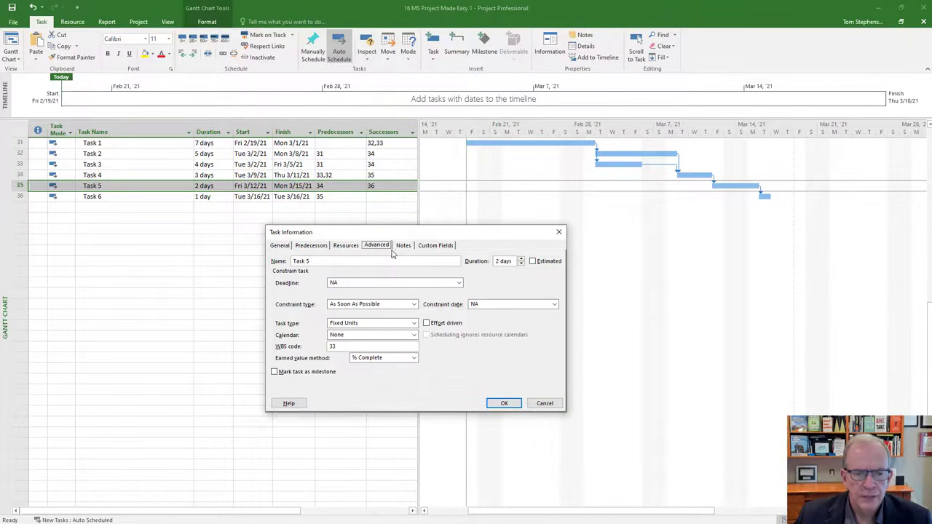
click(312, 247)
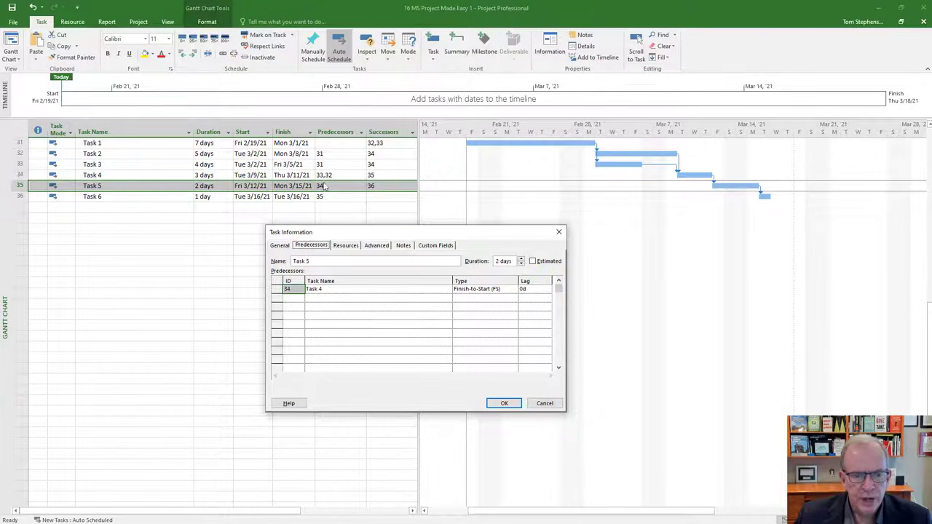
Look through the tasks available as a second predecessor for Task 5 without choosing one.
click(425, 298)
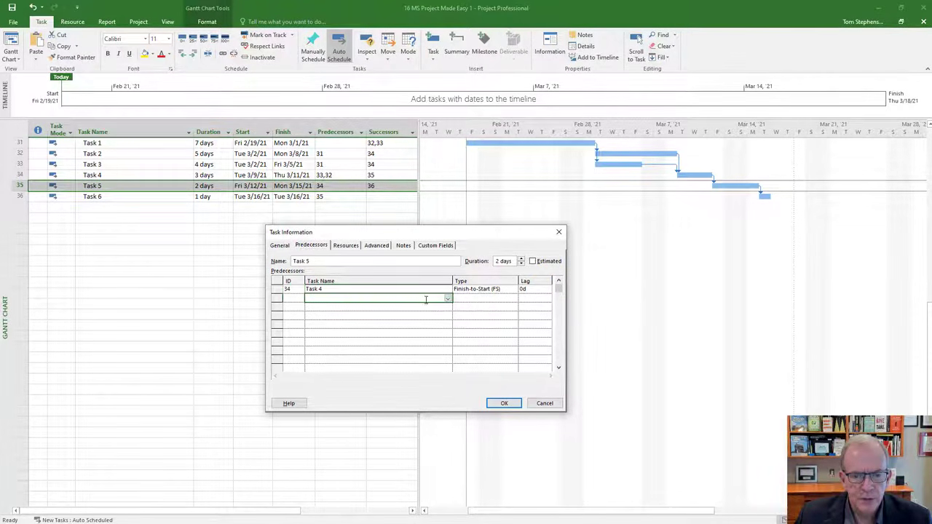
click(448, 300)
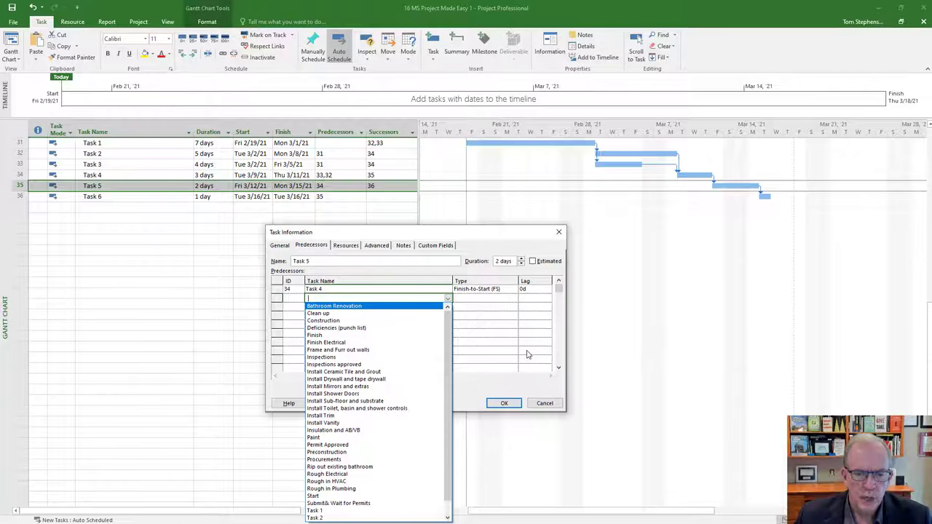
click(505, 339)
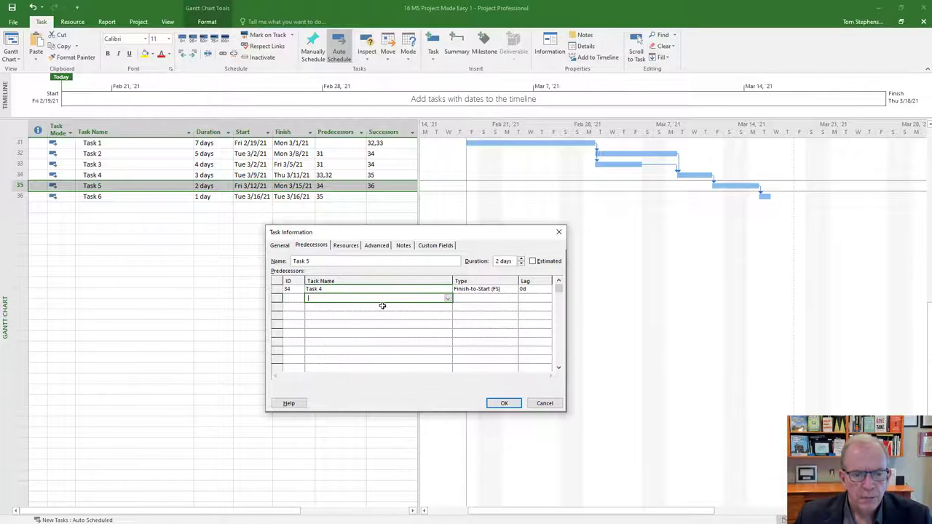
Set the type of Task 5's predecessor link to Task 4 to Start-to-Start (SS).
click(337, 289)
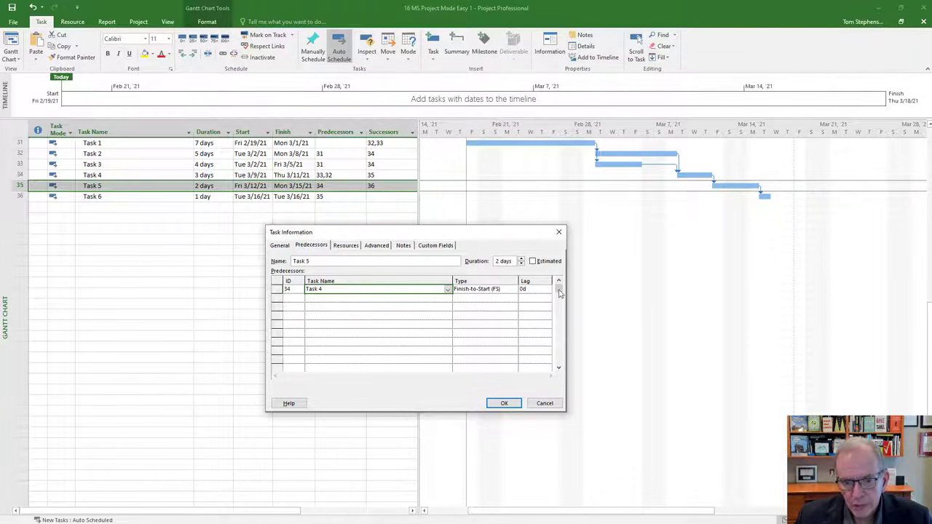
click(503, 290)
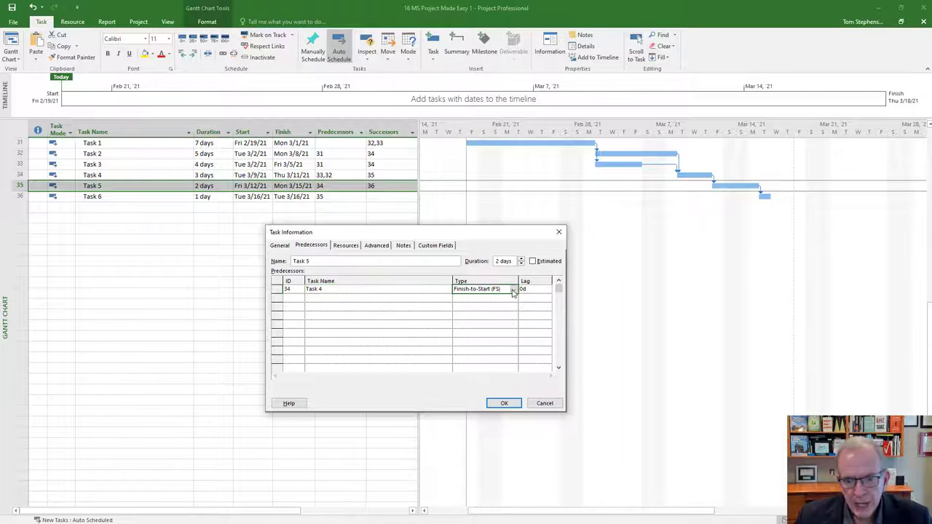
click(513, 290)
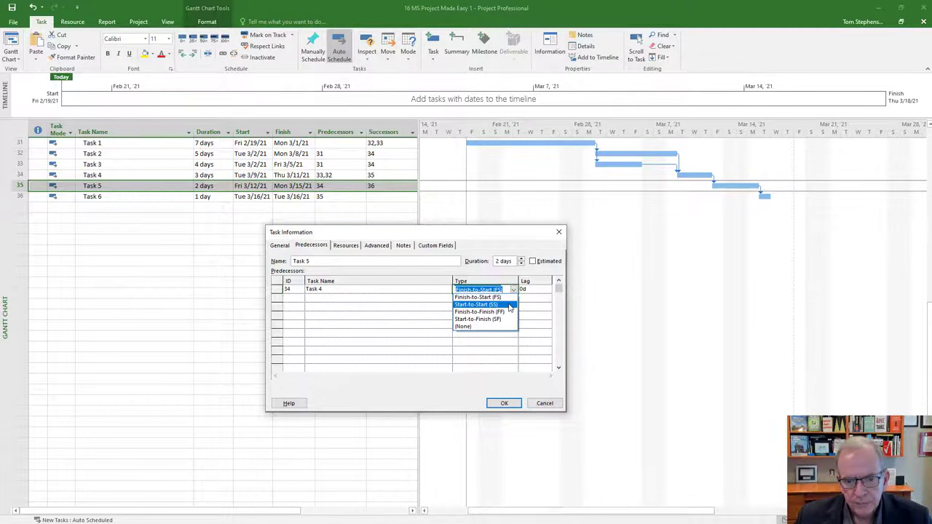
click(509, 308)
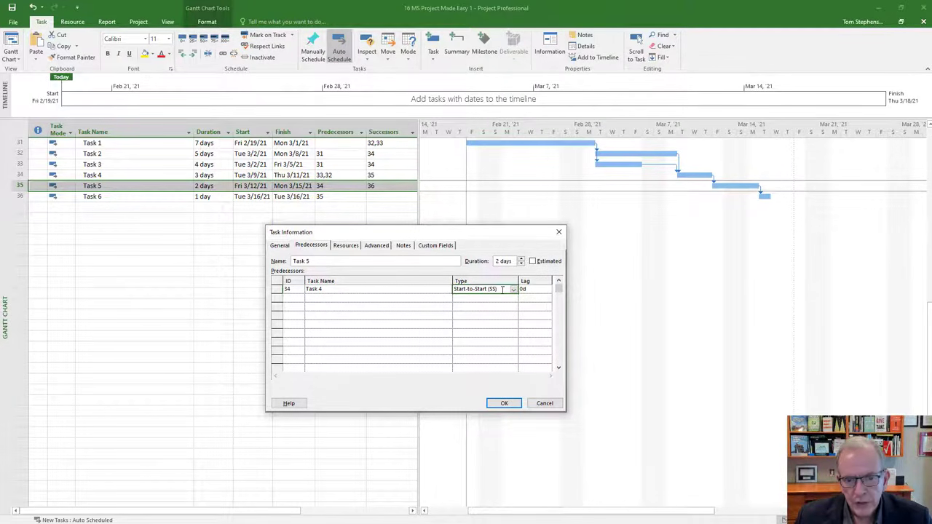
click(513, 290)
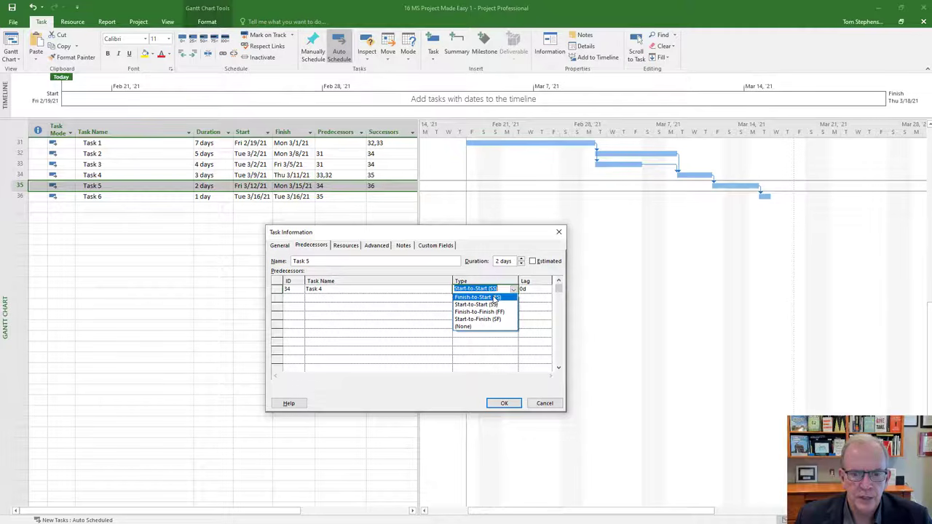
click(494, 305)
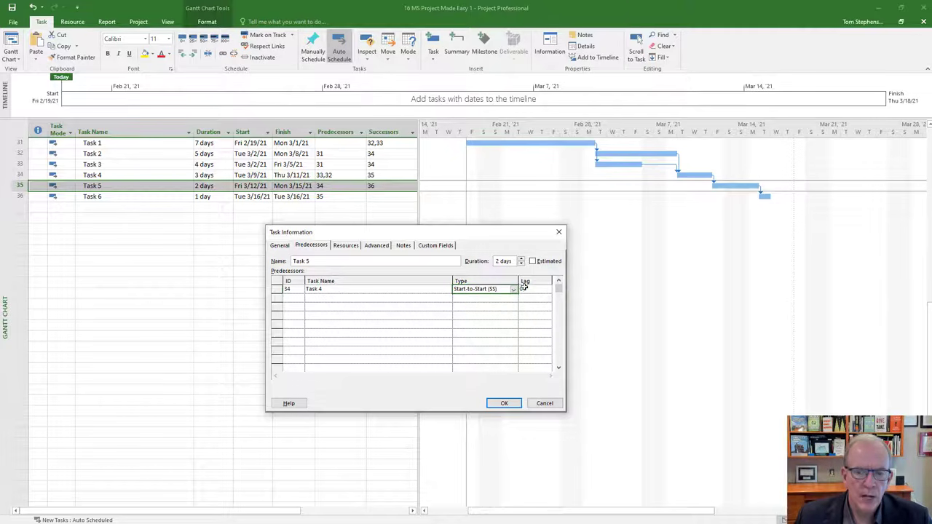
Set the lag on Task 5's link to Task 4 to 1d and apply the task information.
click(524, 288)
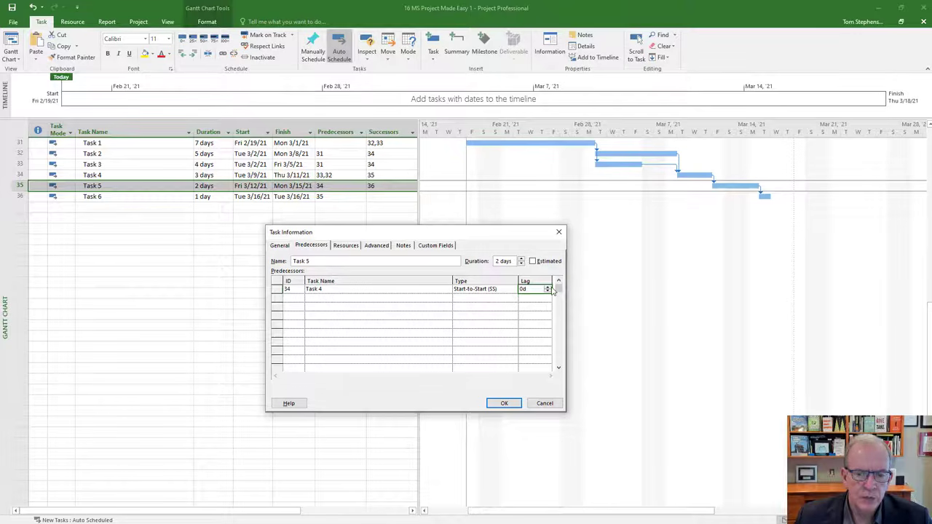
click(548, 288)
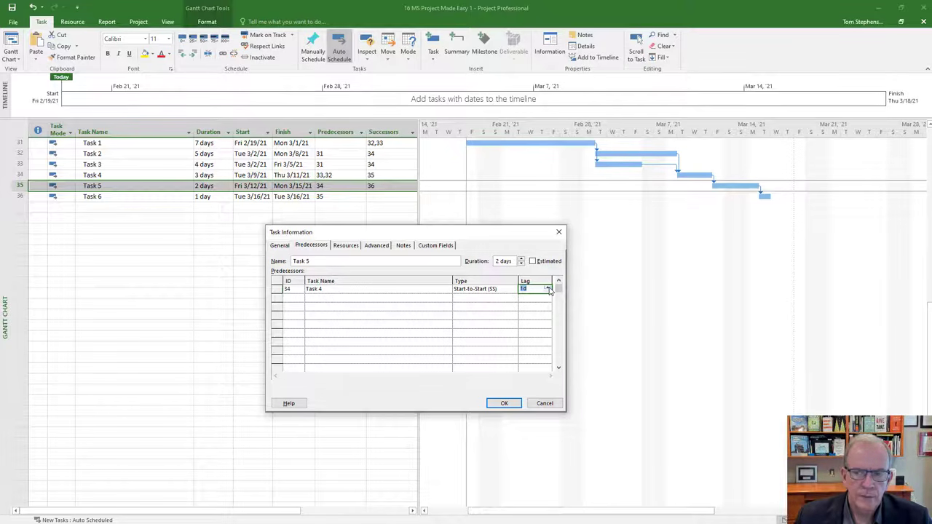
click(504, 403)
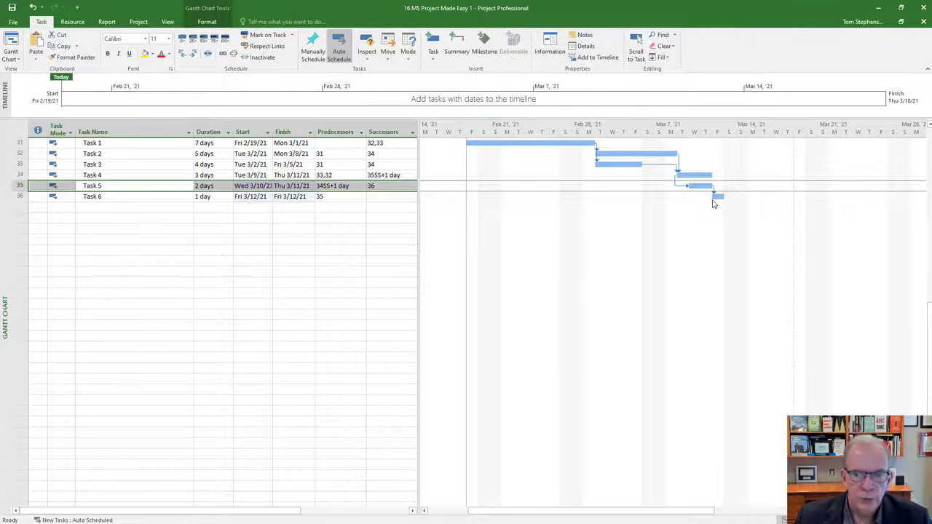
Add Task 4 as a second predecessor of Task 6, making its predecessors 35,34.
click(346, 198)
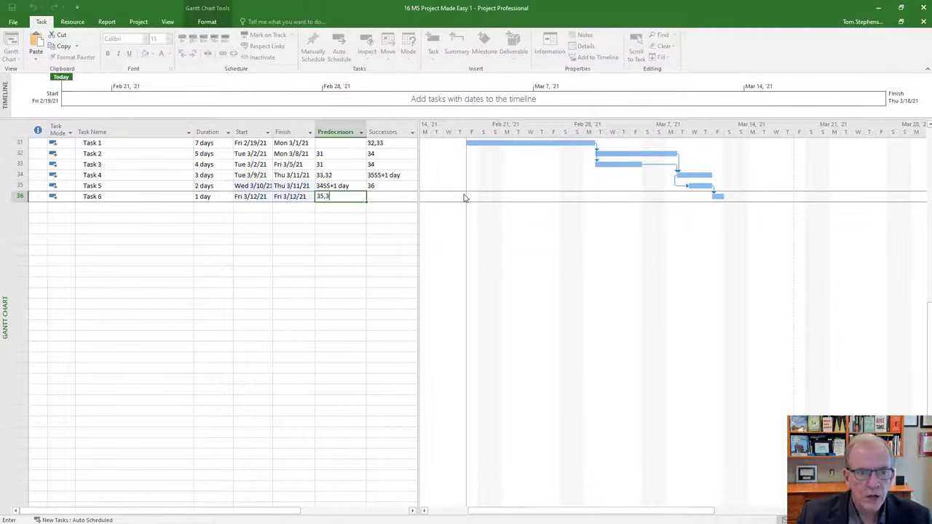
key(Return)
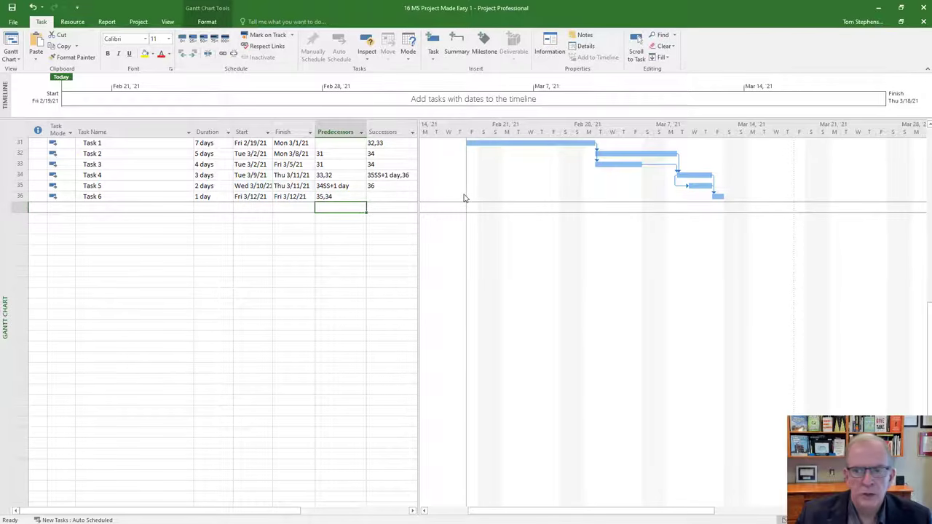
Extend Task 4's duration to 4 days and further to 5 days, applying each value to the schedule.
click(221, 188)
click(229, 174)
click(228, 173)
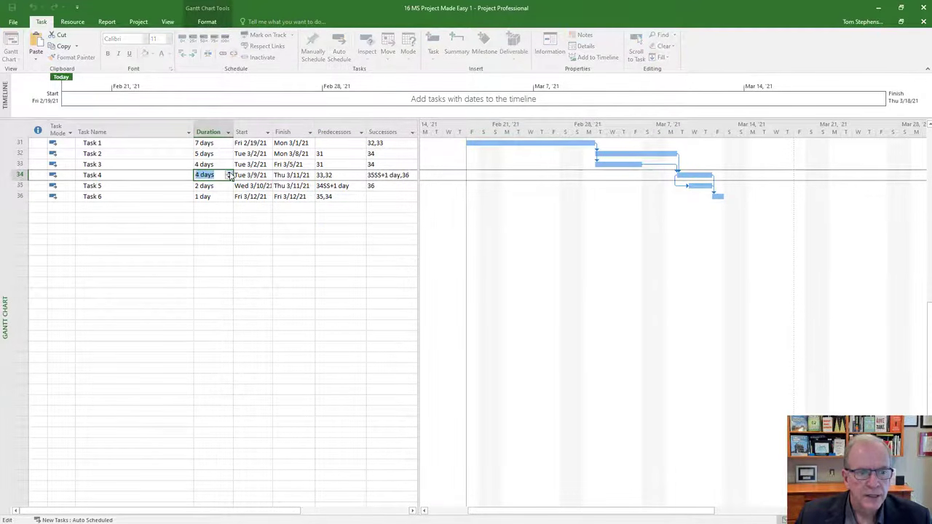
click(218, 249)
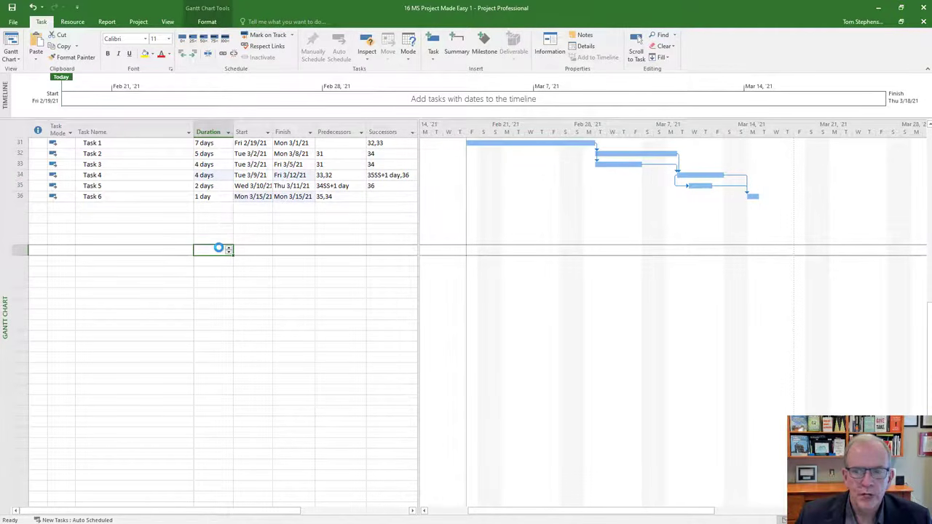
click(220, 176)
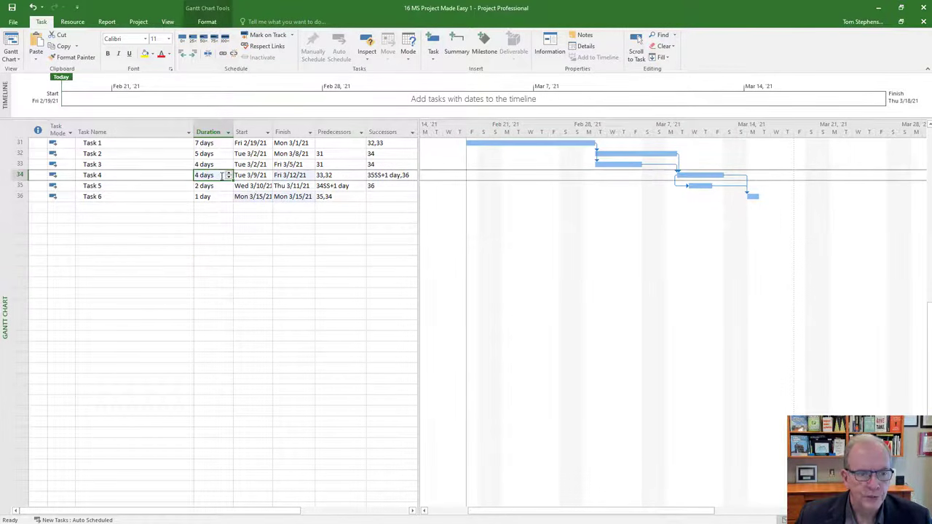
click(229, 173)
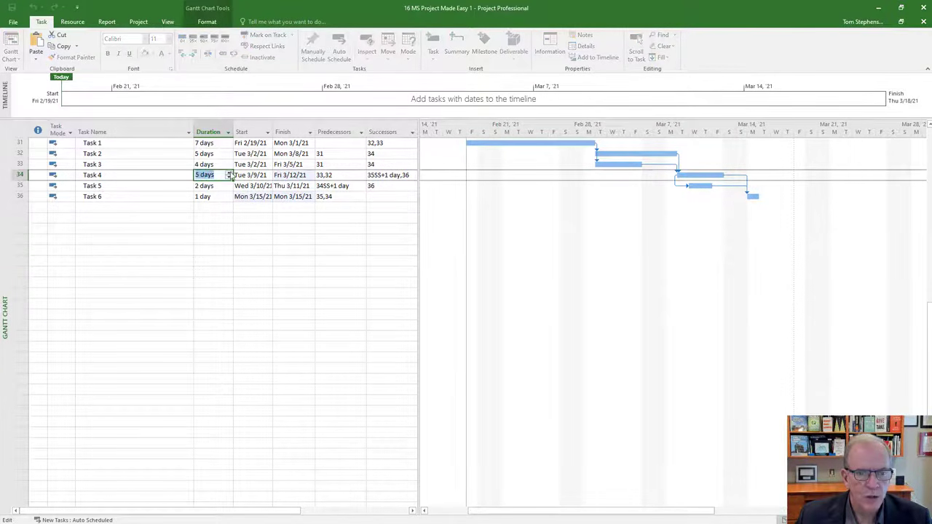
click(213, 227)
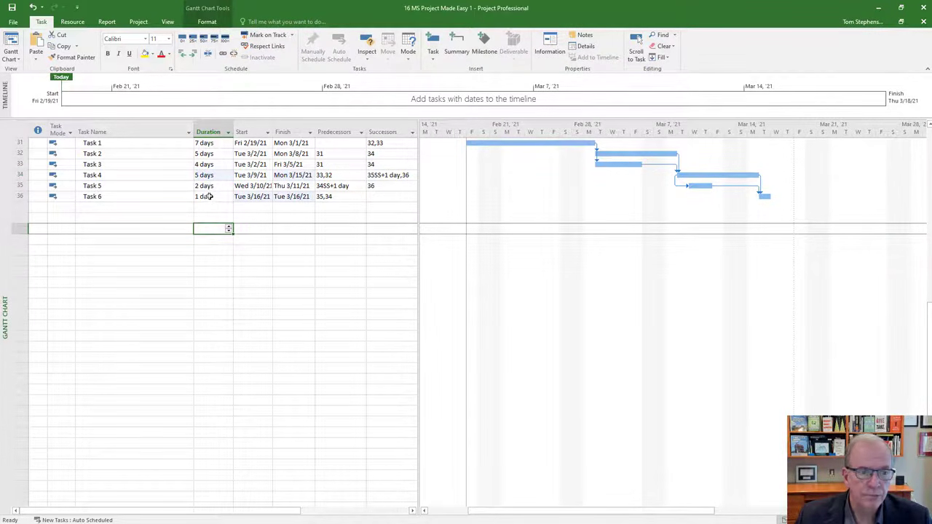
Extend Task 5's duration to 3 days and further to 6 days, applying each value to the schedule.
click(220, 185)
click(228, 184)
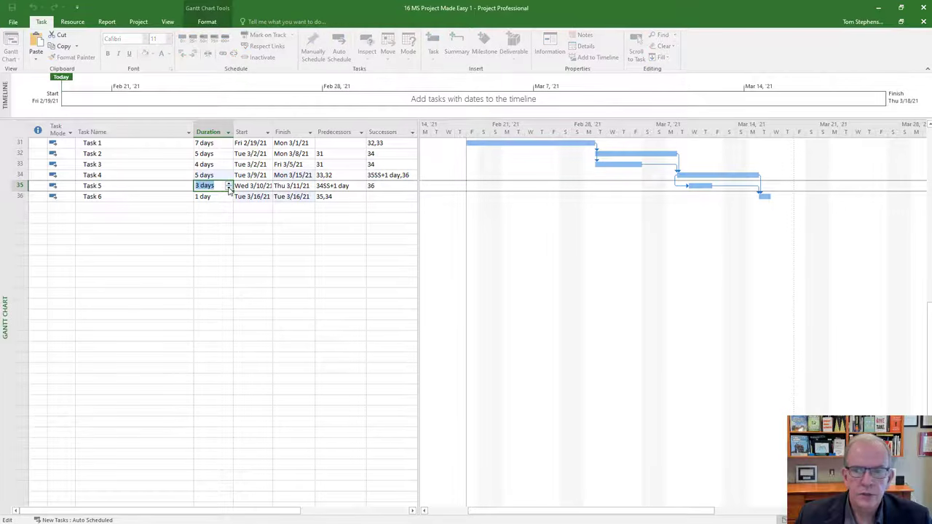
click(226, 207)
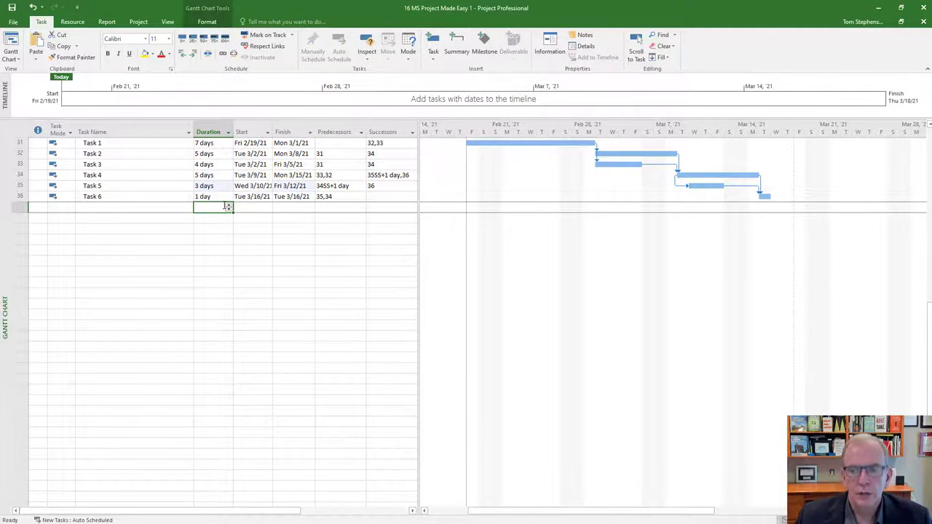
click(222, 185)
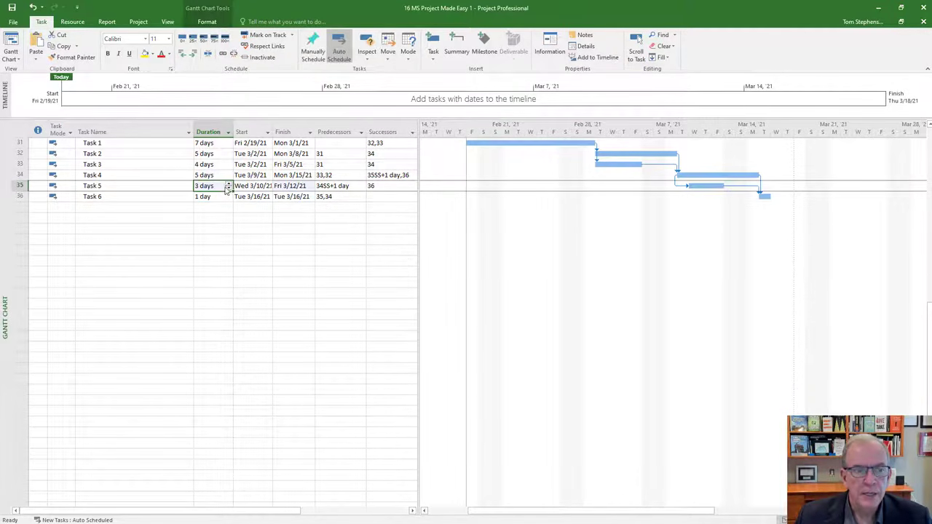
click(229, 184)
click(229, 184)
click(228, 184)
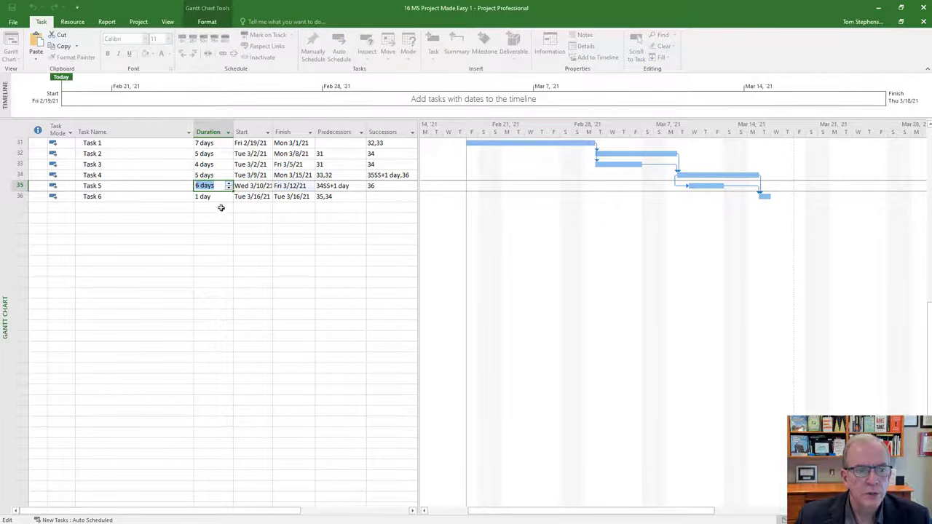
click(213, 232)
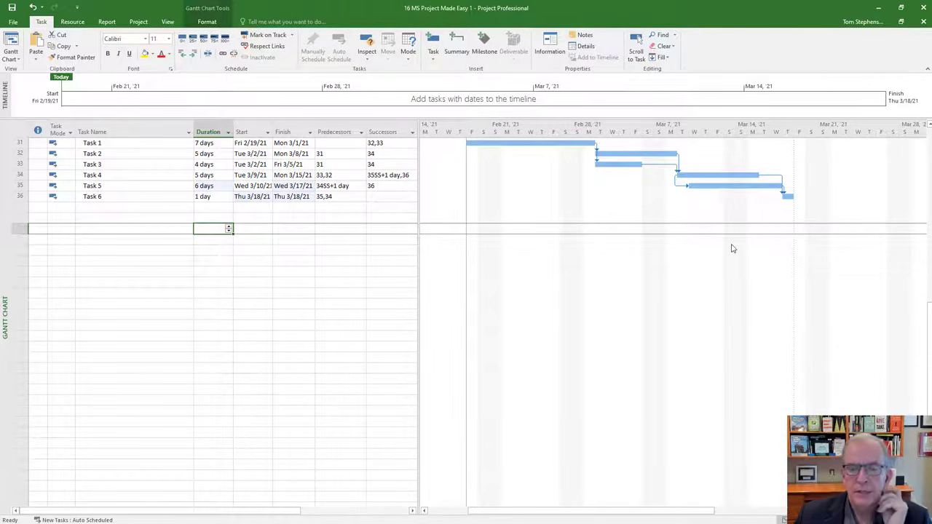
click(189, 271)
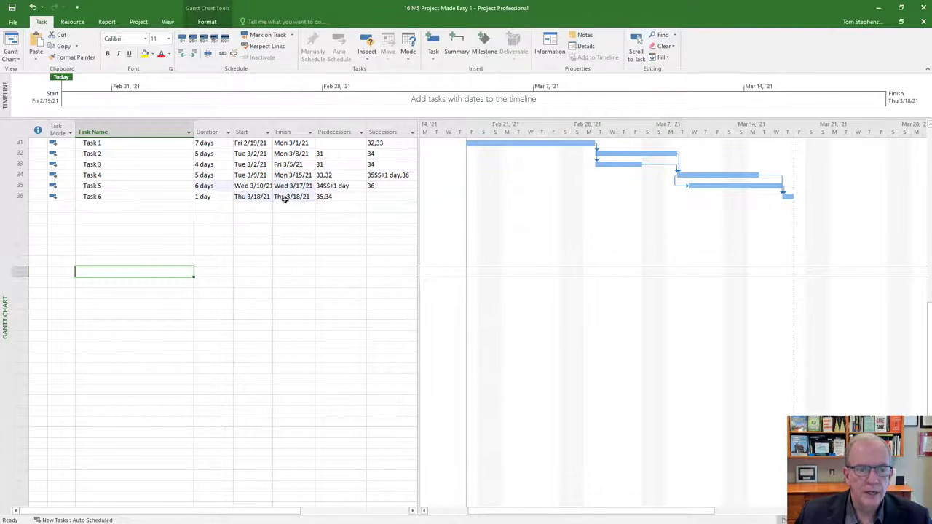
Change the dependency between Task 4 and Task 5 to Finish-to-Start (FS).
double_click(682, 185)
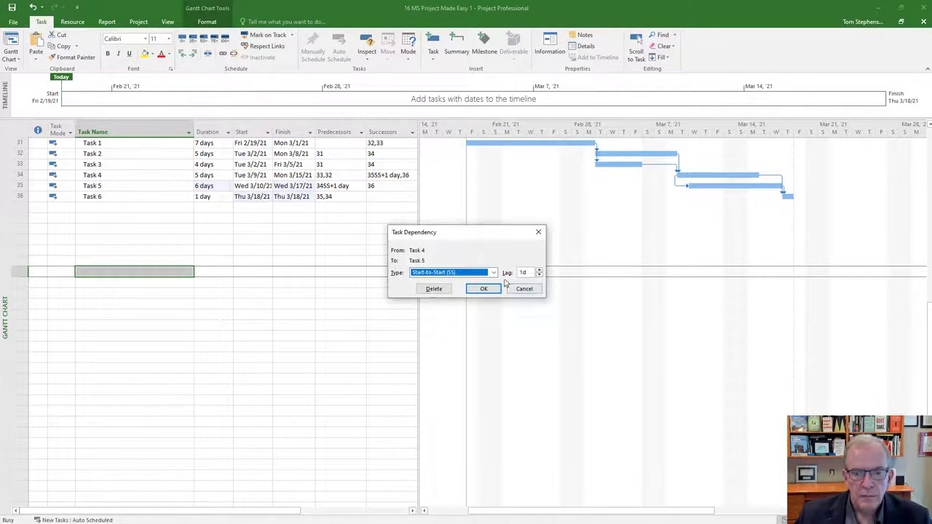
click(494, 273)
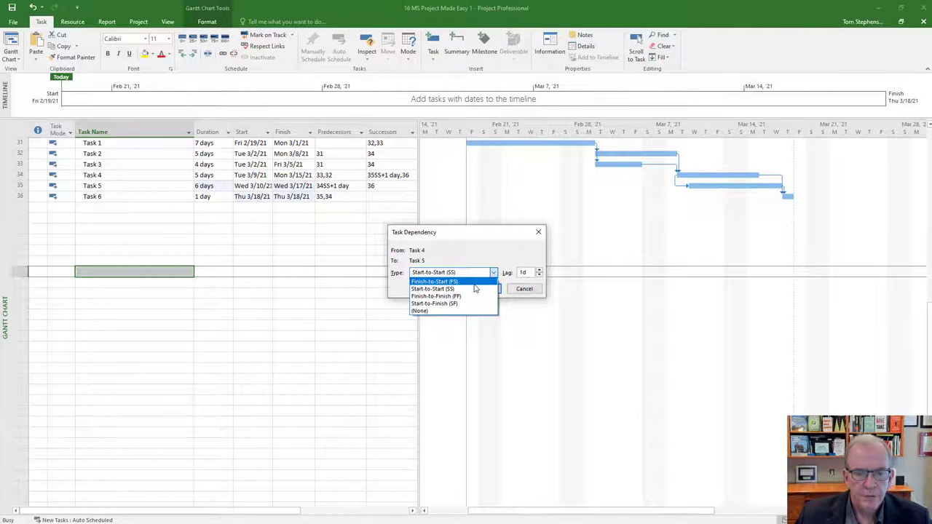
click(479, 288)
click(483, 288)
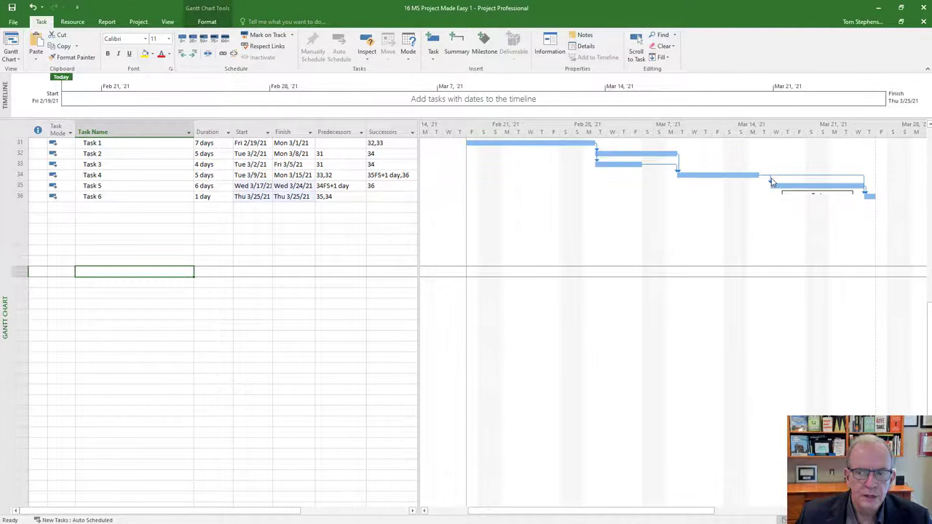
Set the lag of the dependency between Task 4 and Task 5 to -2d.
double_click(772, 182)
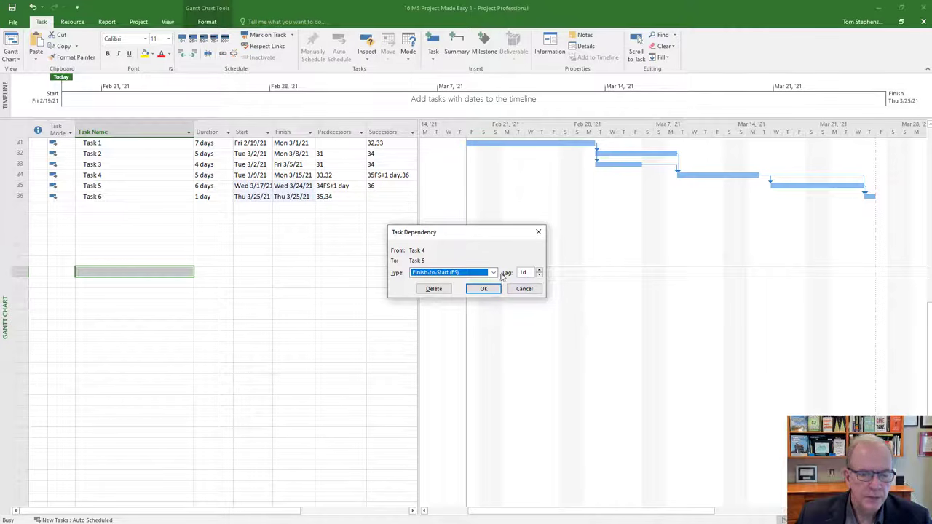
click(539, 275)
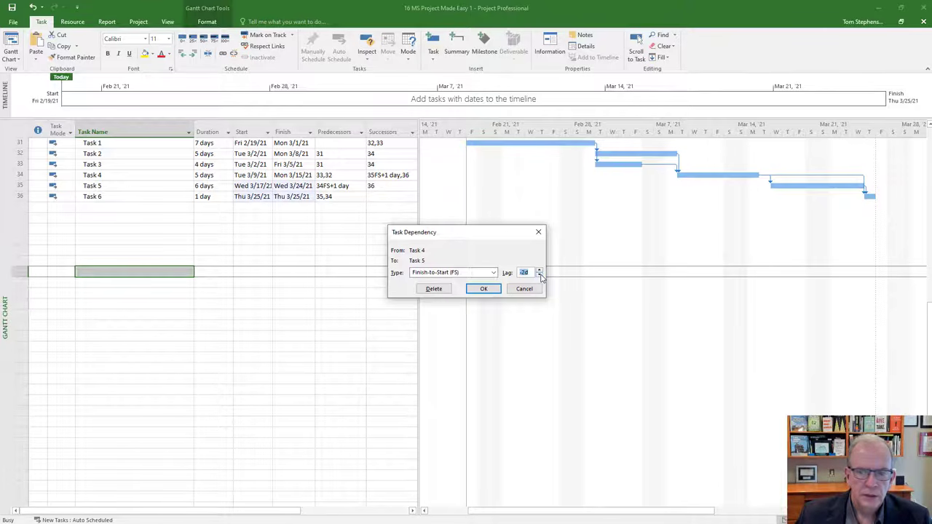
click(480, 289)
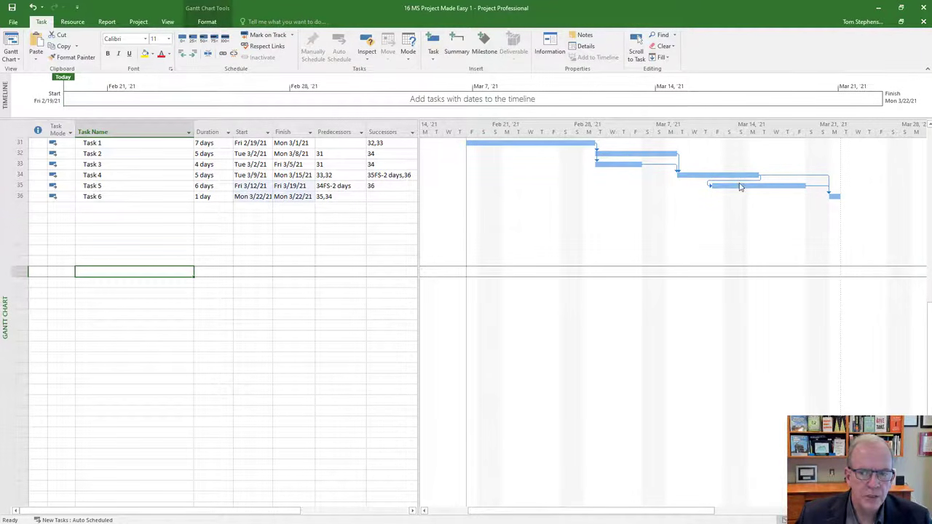
mouse_move(740, 184)
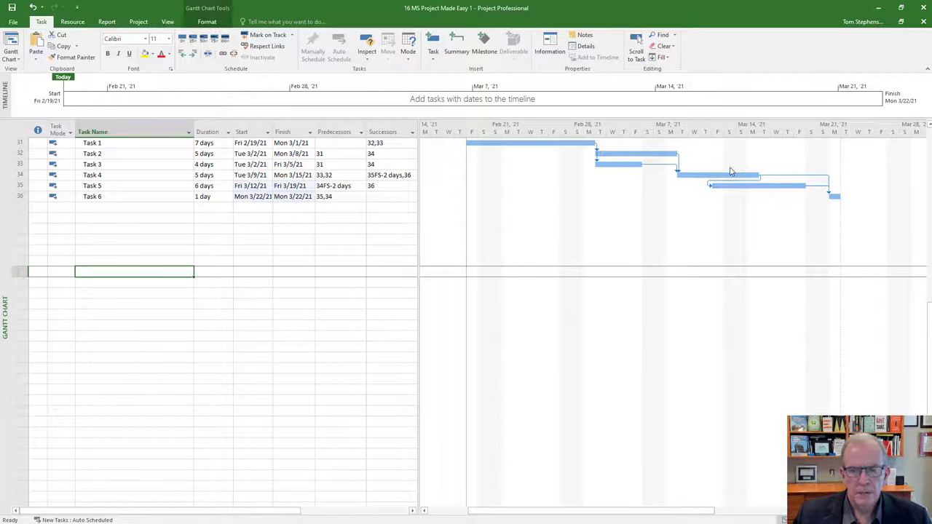
click(358, 232)
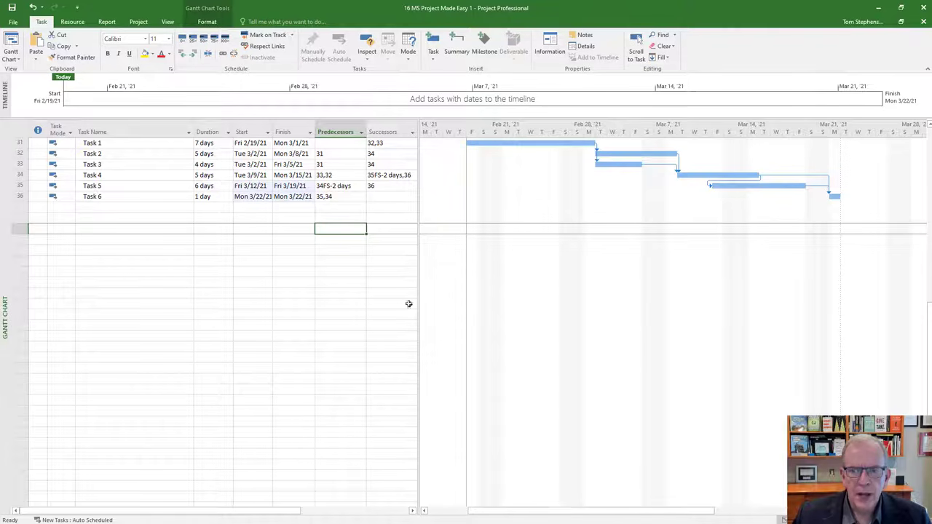
Display the critical tasks in the Gantt chart's bar styles.
scroll(289, 234, up, 1)
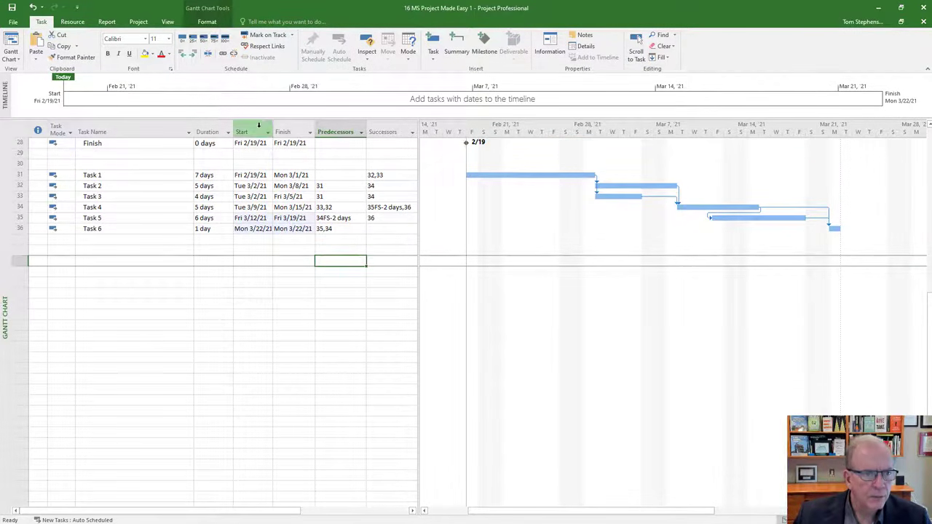
click(208, 22)
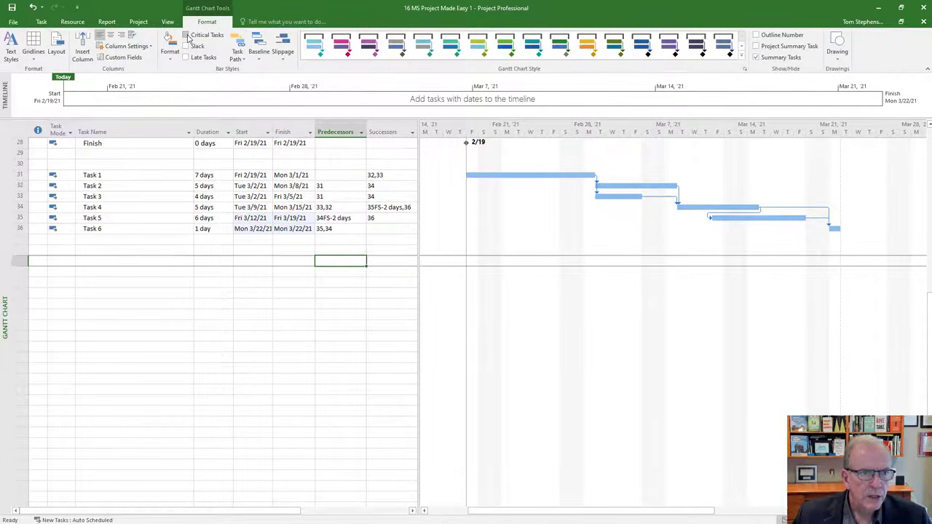
click(186, 35)
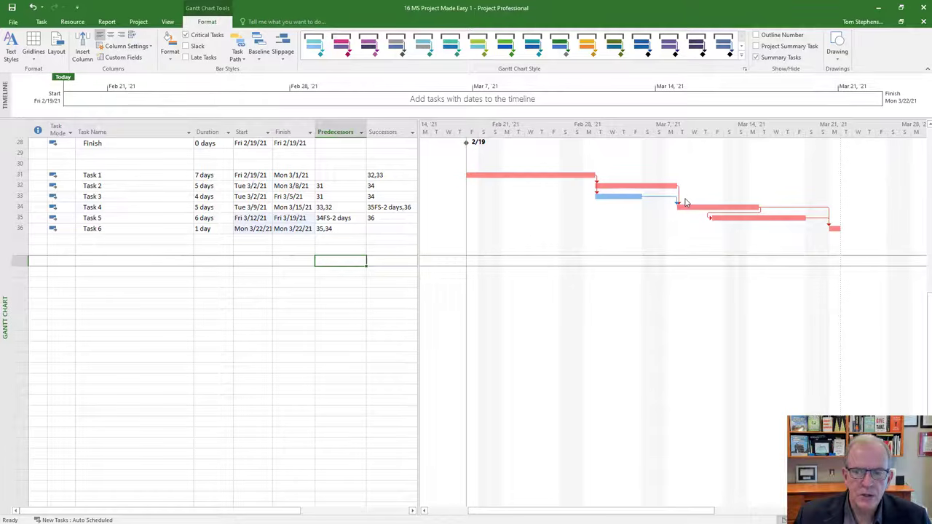
Set Task 3's duration to 6 days and apply it to the schedule.
scroll(582, 216, down, 1)
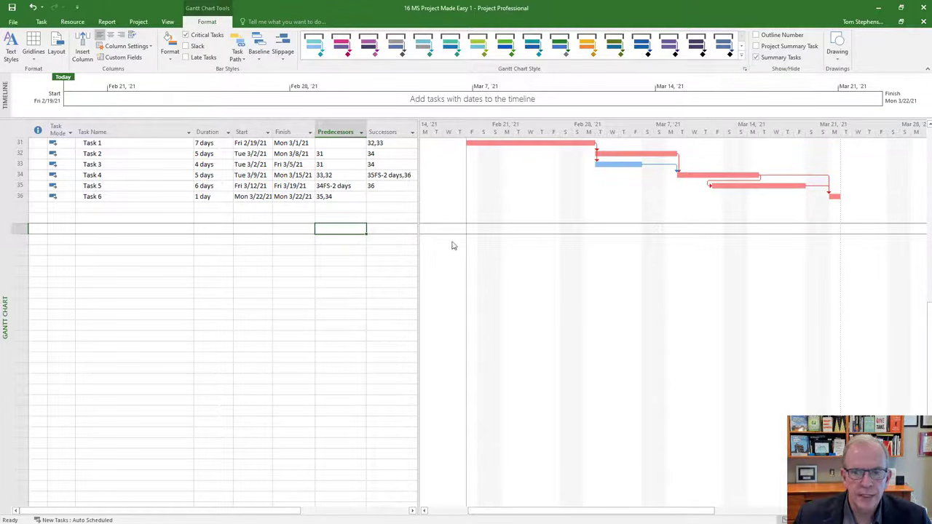
click(224, 165)
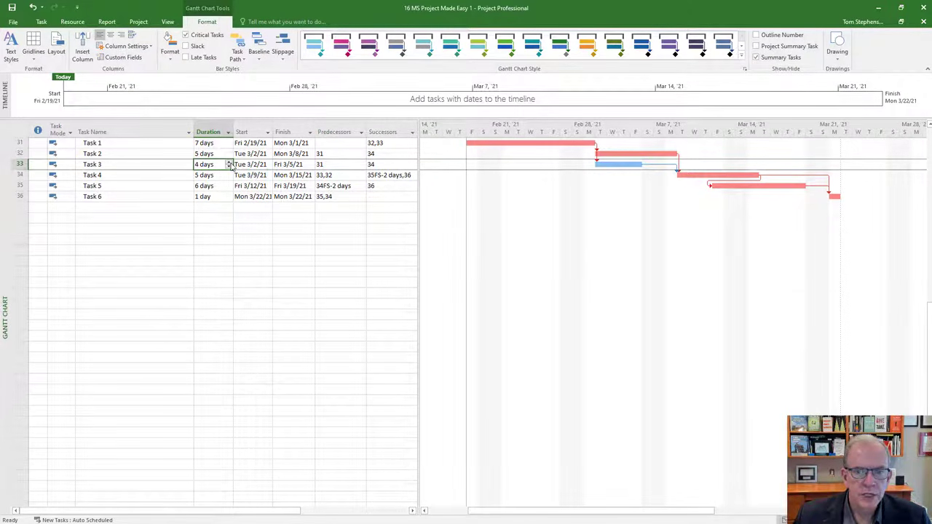
click(228, 163)
click(229, 162)
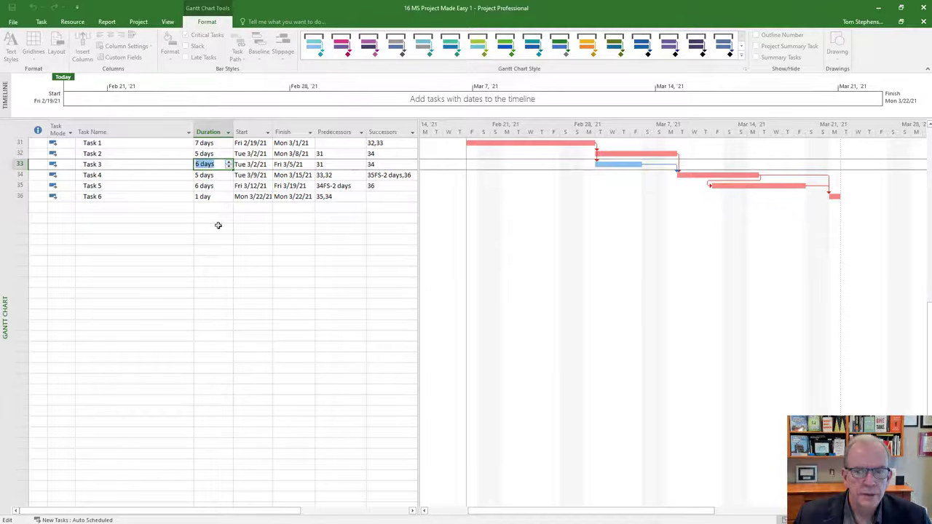
click(217, 240)
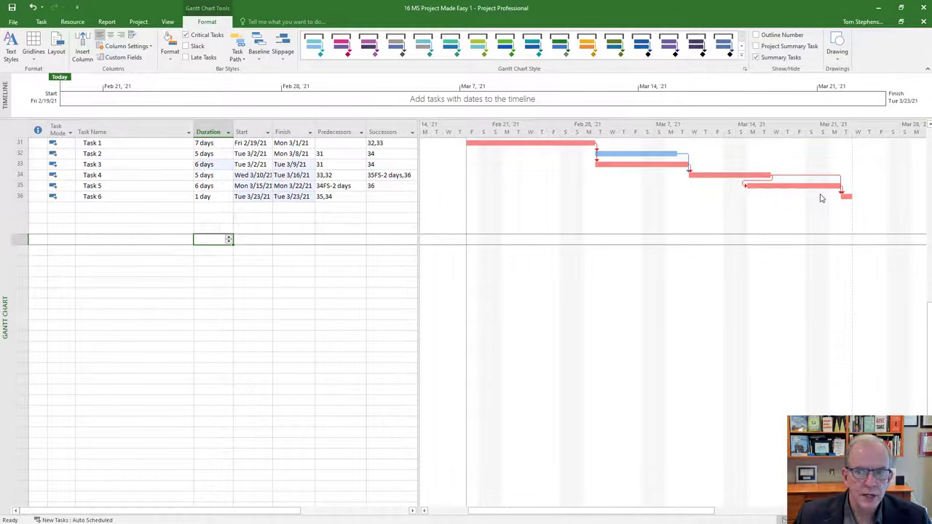
Reduce Task 3's duration to 5 days and apply it to the schedule.
click(217, 165)
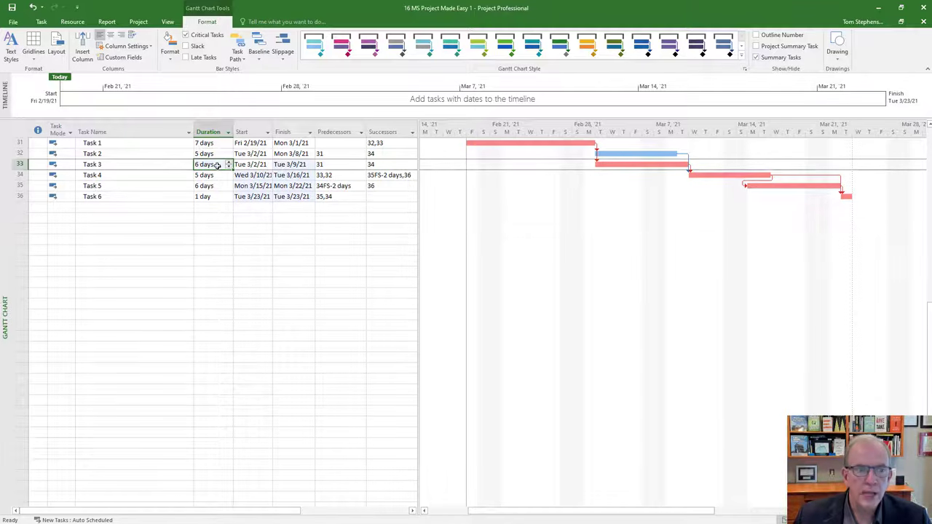
click(229, 166)
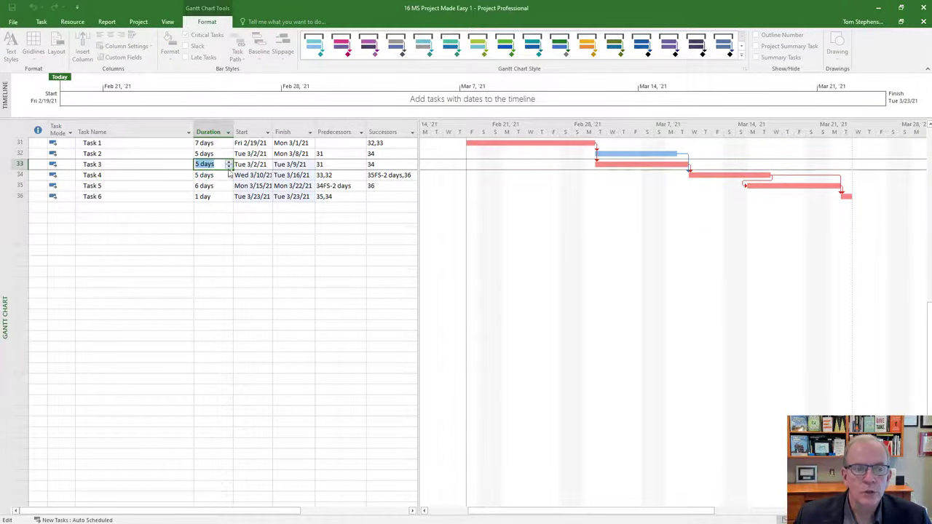
click(227, 224)
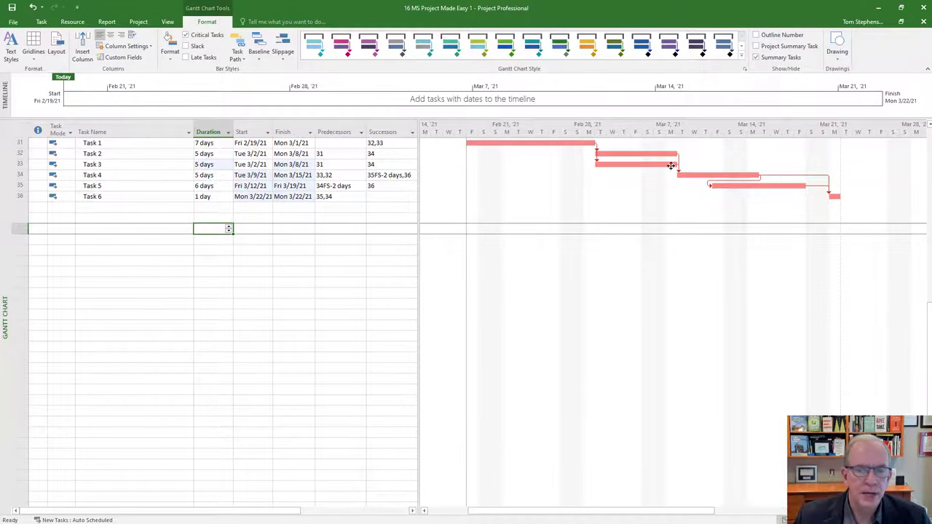
Set Task 3's duration to 4 days and apply it to the schedule.
click(226, 165)
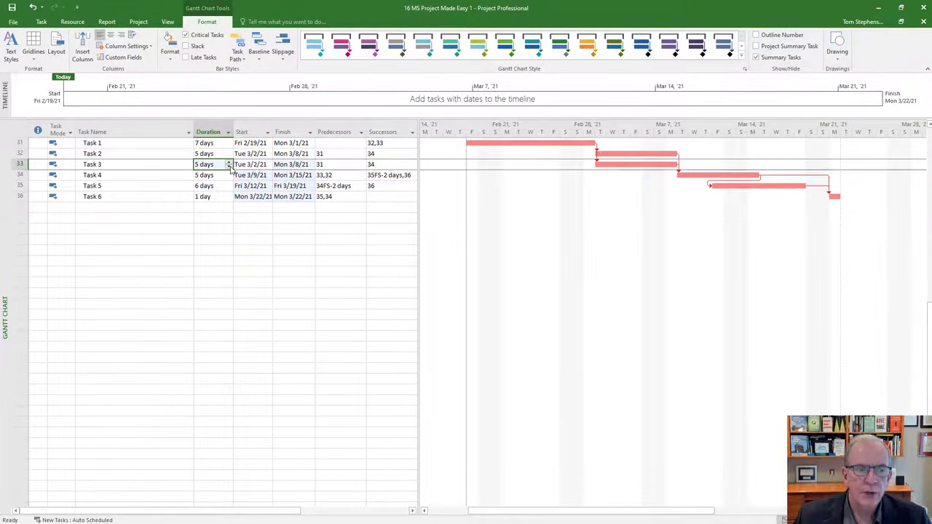
click(229, 167)
click(216, 209)
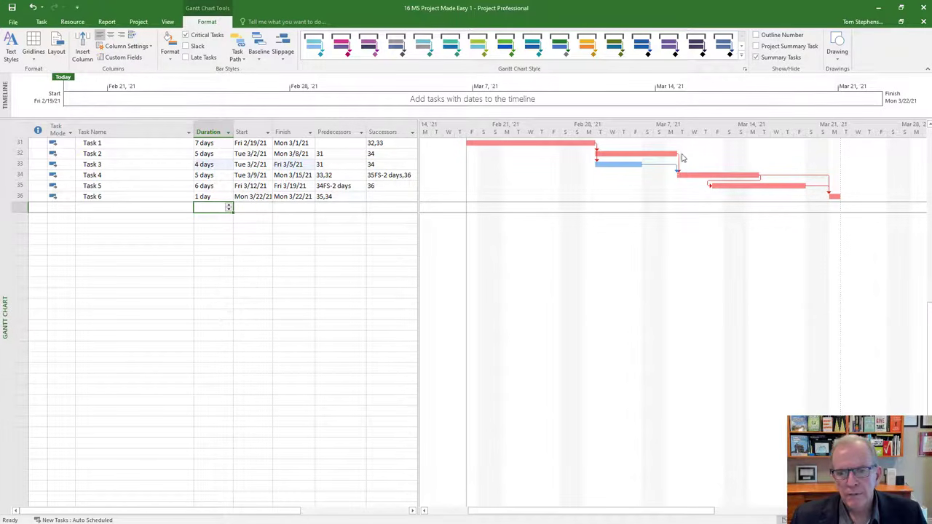
mouse_move(677, 172)
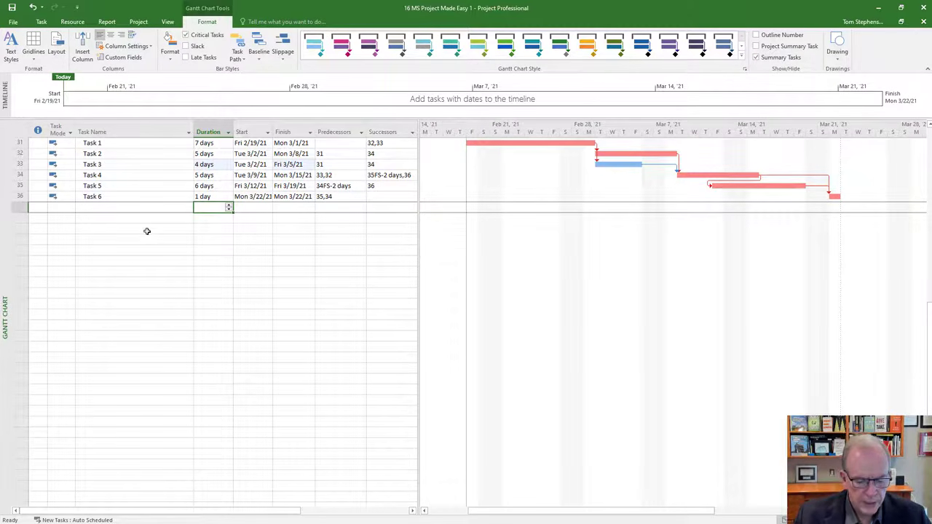
Add a new task named Task 7 in the row directly below Task 6.
text(Tas)
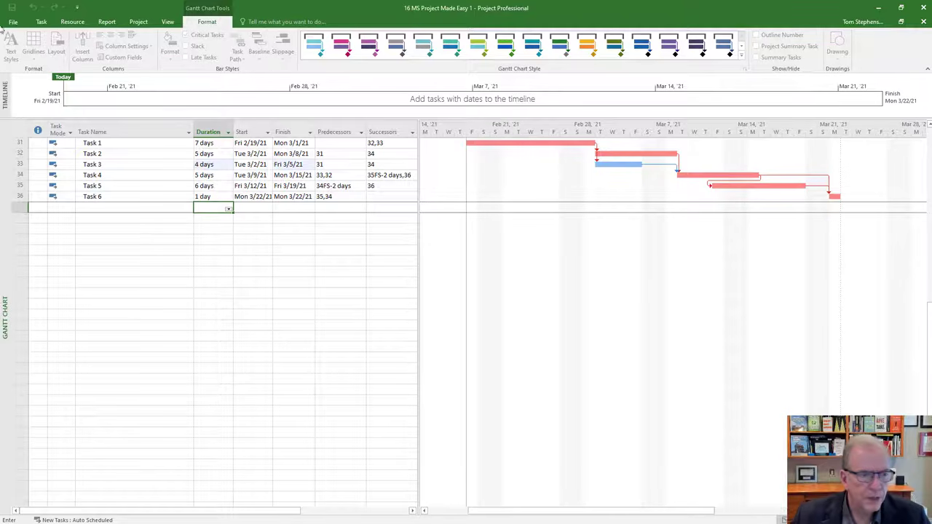
click(139, 206)
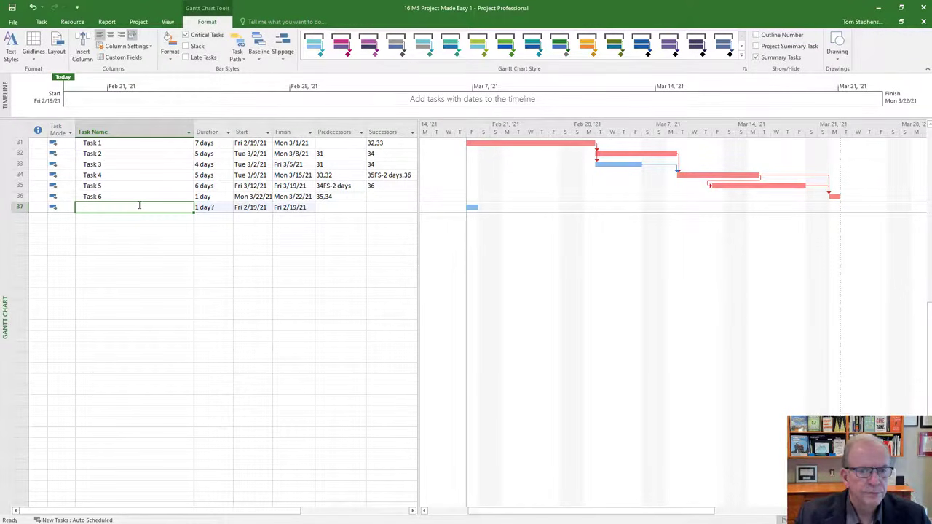
text(Task)
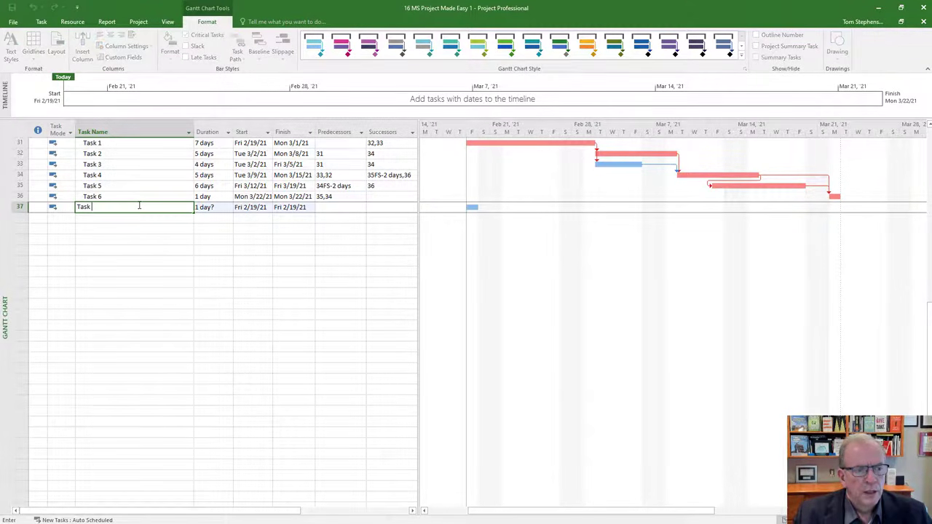
text( 7)
key(Return)
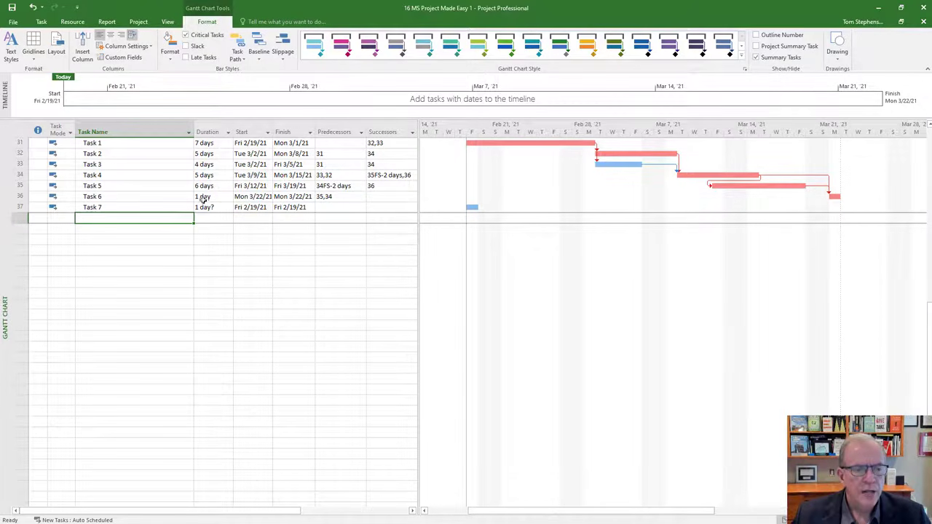
Set Task 7's duration to 3 days and apply it to the schedule.
click(207, 207)
click(229, 204)
click(228, 205)
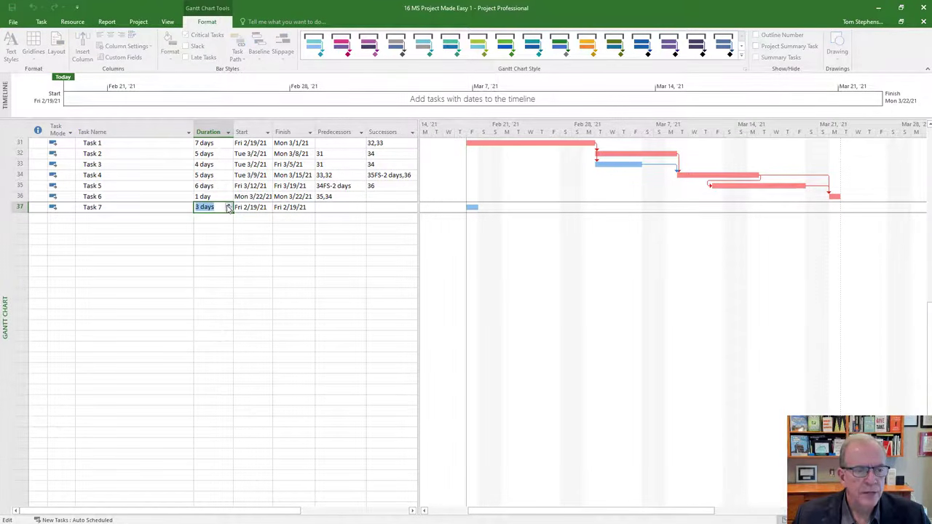
click(199, 232)
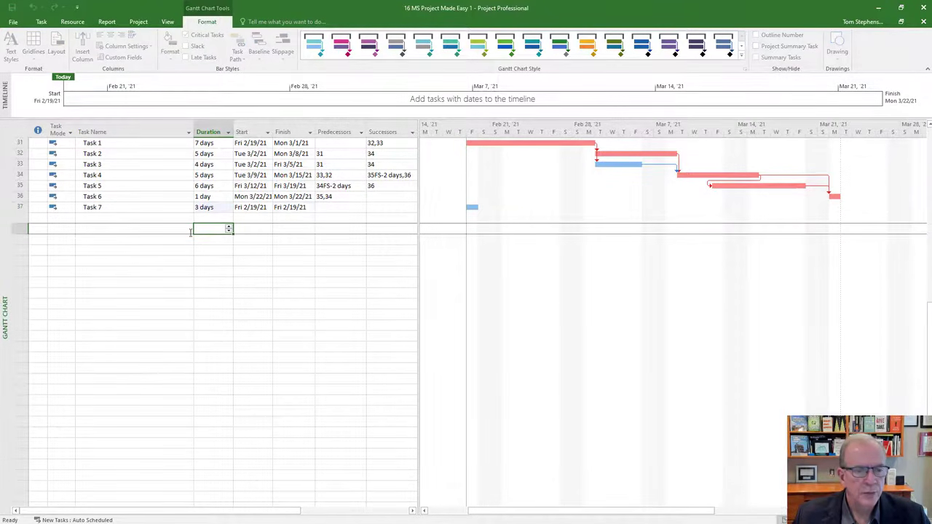
Assign Task 6 as Task 7's predecessor with a Finish-to-Finish (FF) link type.
double_click(114, 209)
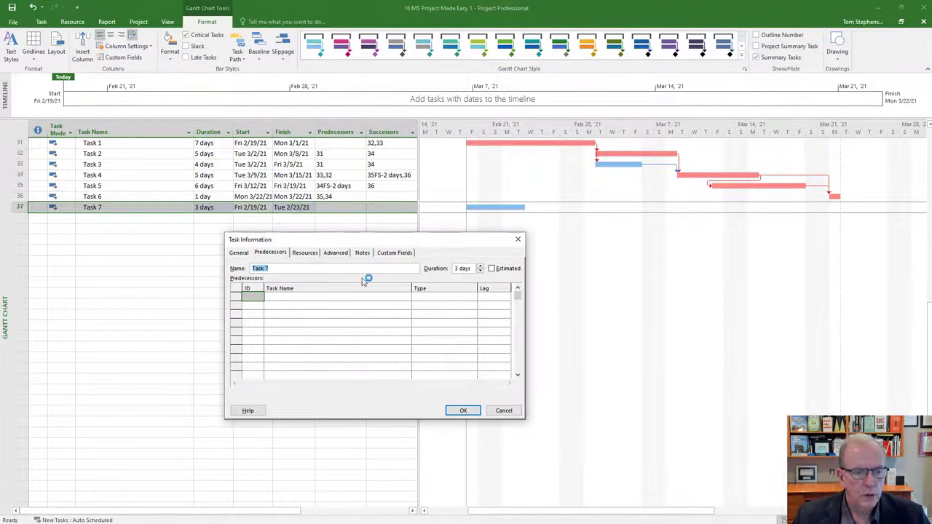
click(339, 300)
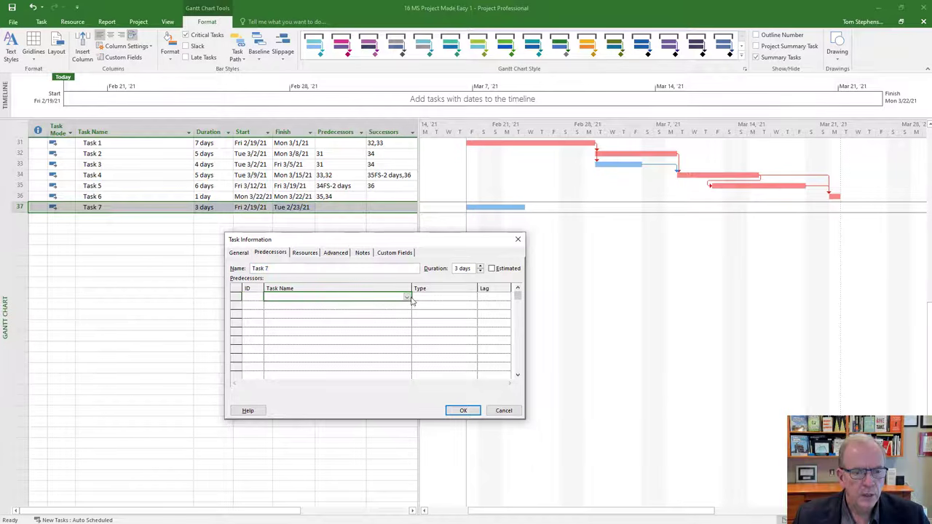
click(406, 297)
scroll(356, 426, down, 1)
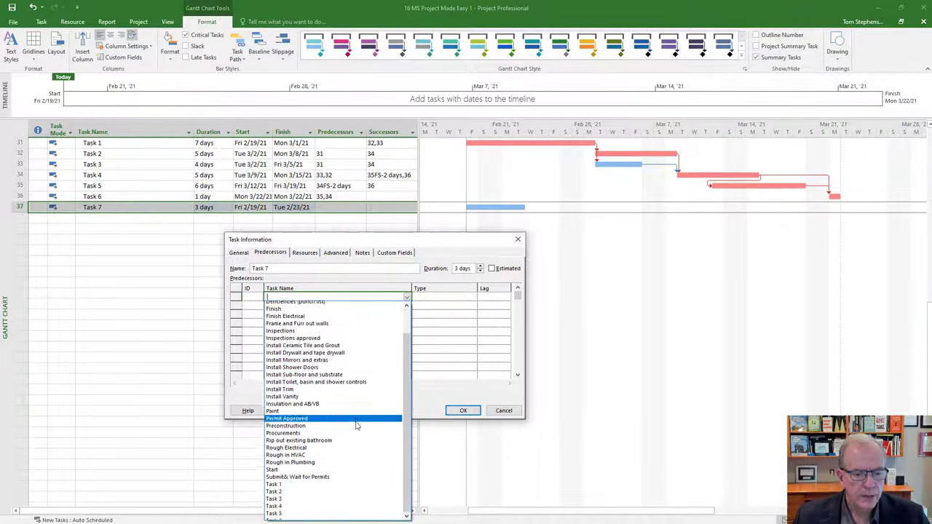
click(286, 517)
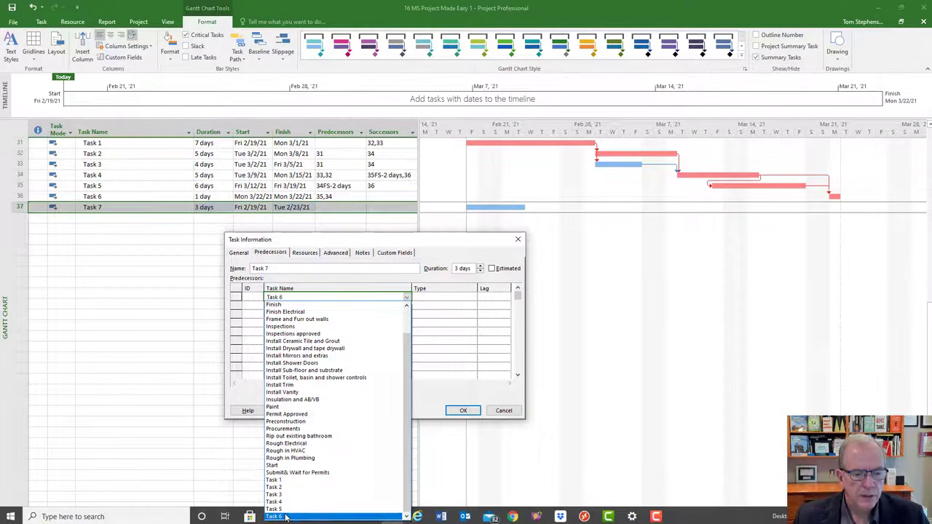
click(452, 297)
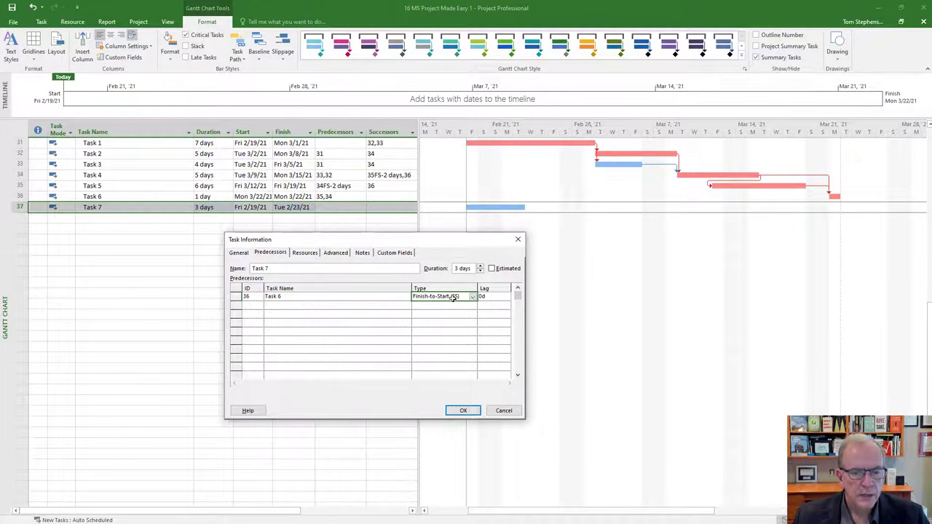
click(473, 297)
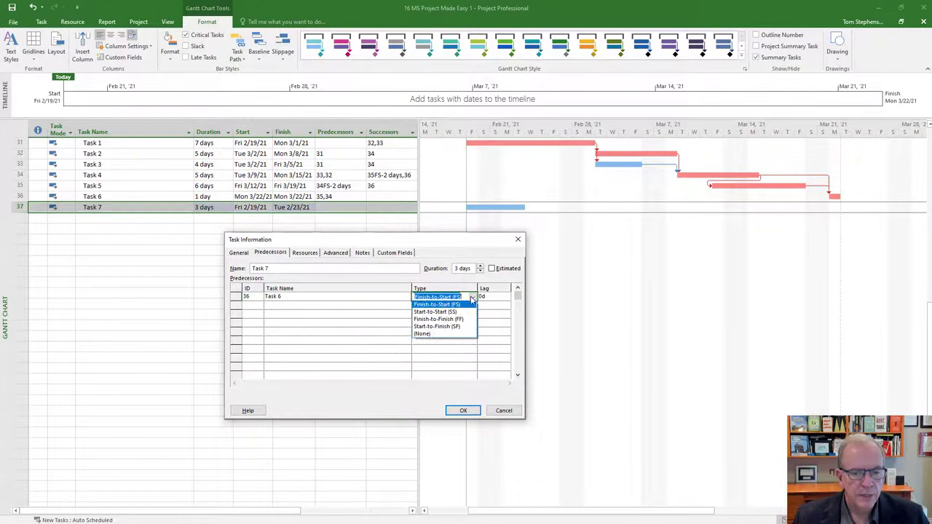
click(458, 319)
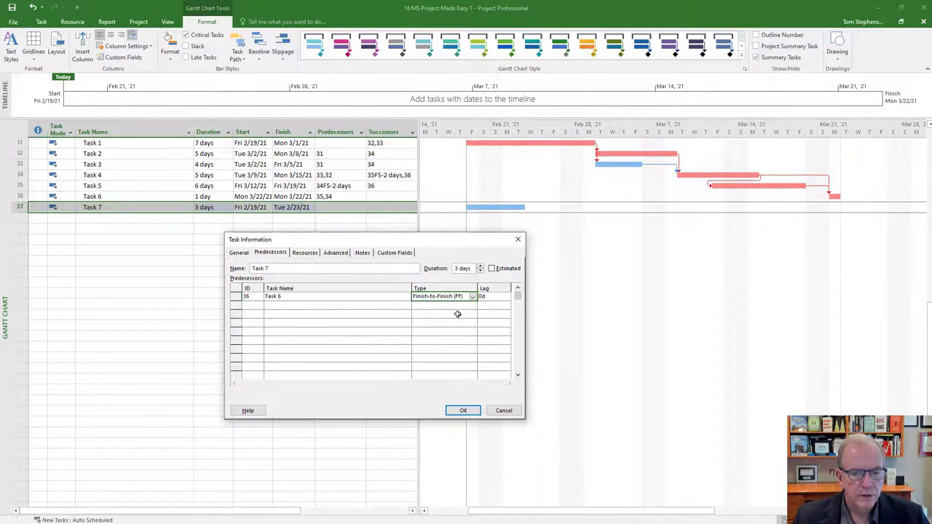
click(451, 411)
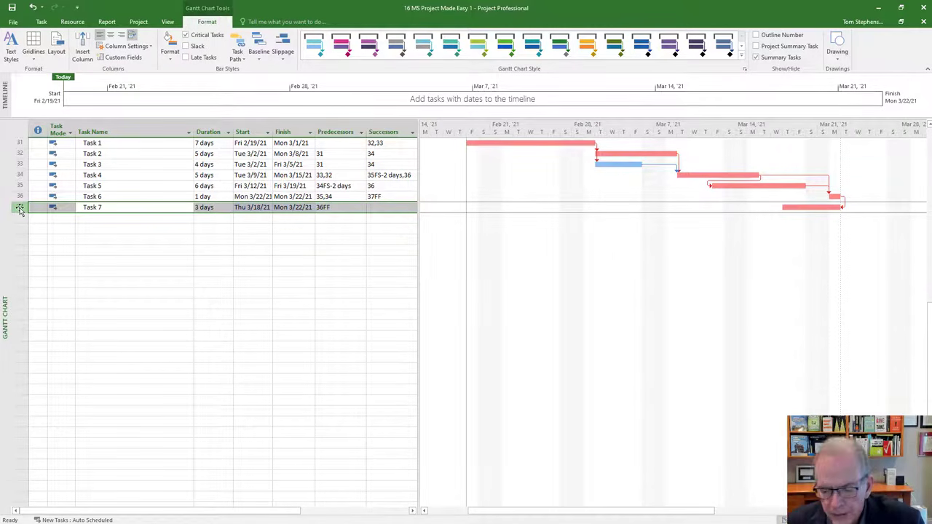
Delete Task 7 from the task list.
key(Delete)
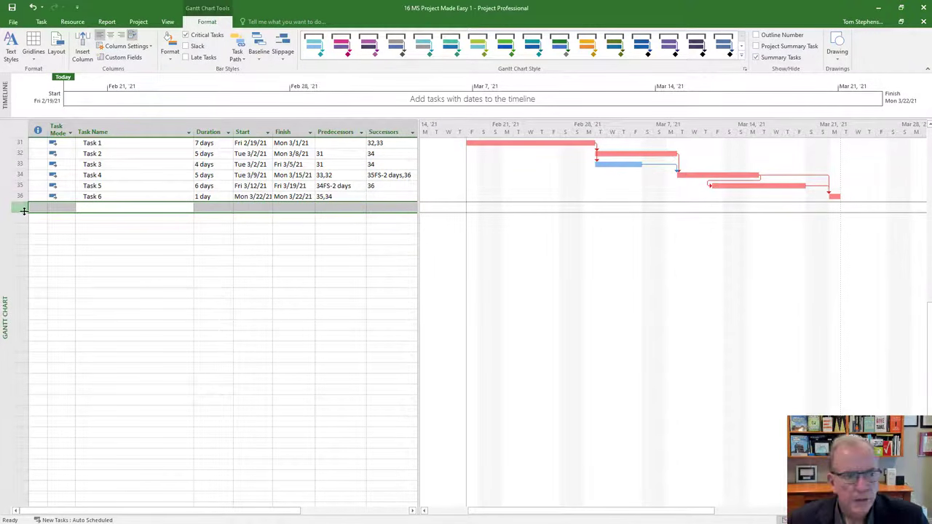
click(117, 229)
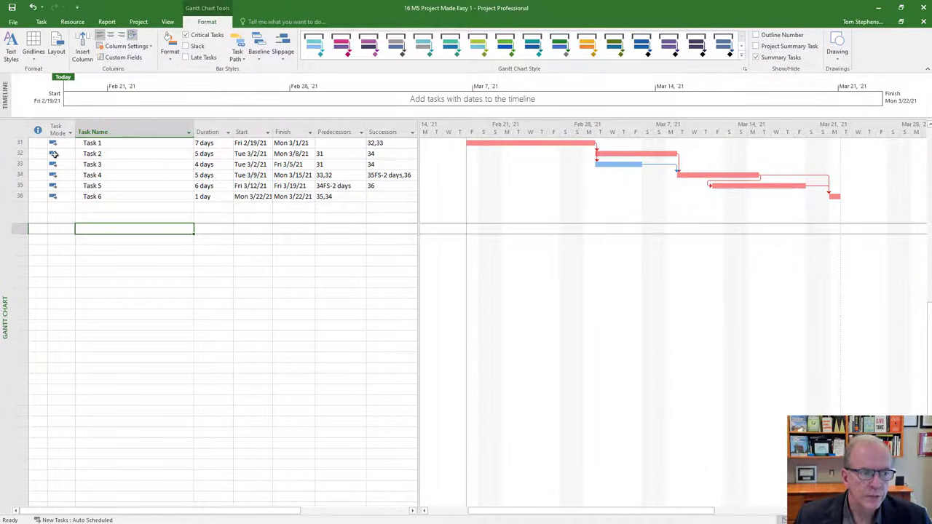
Copy the names Task 1 to Task 6 and paste them below the original list, leaving one blank row between.
click(107, 146)
drag(107, 145, 100, 192)
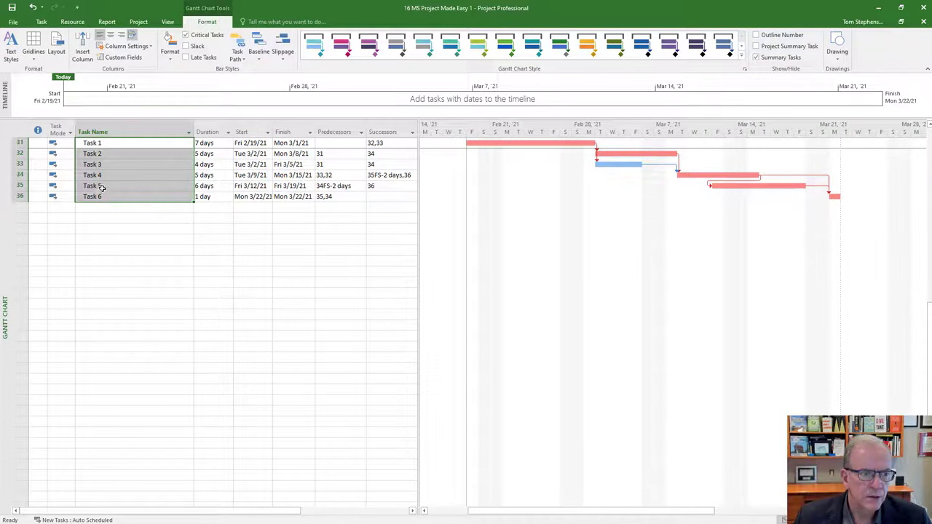
right_click(102, 187)
click(105, 204)
click(102, 220)
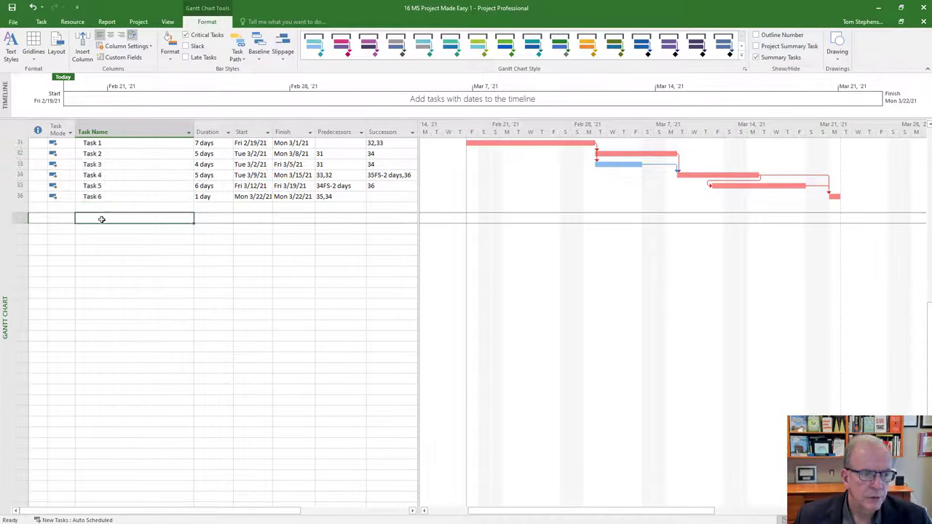
click(104, 210)
right_click(104, 210)
key(Escape)
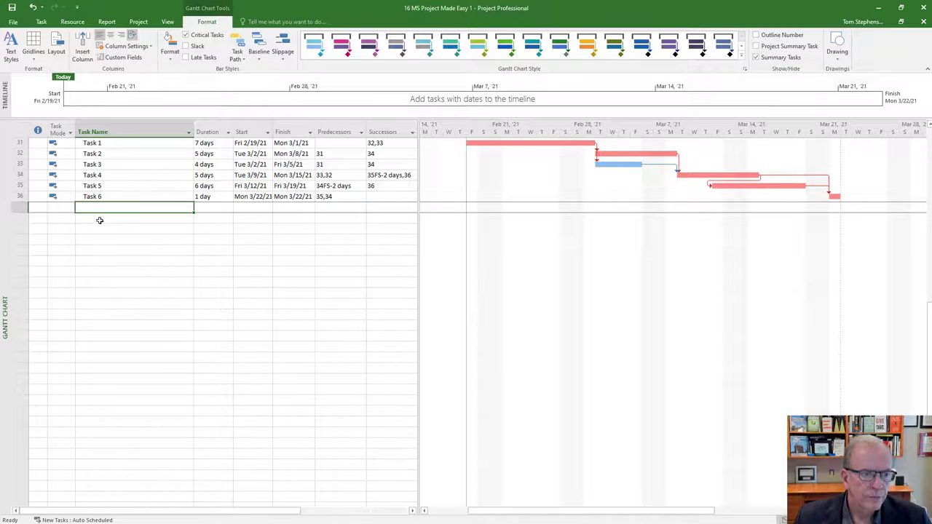
click(99, 220)
right_click(100, 219)
click(112, 254)
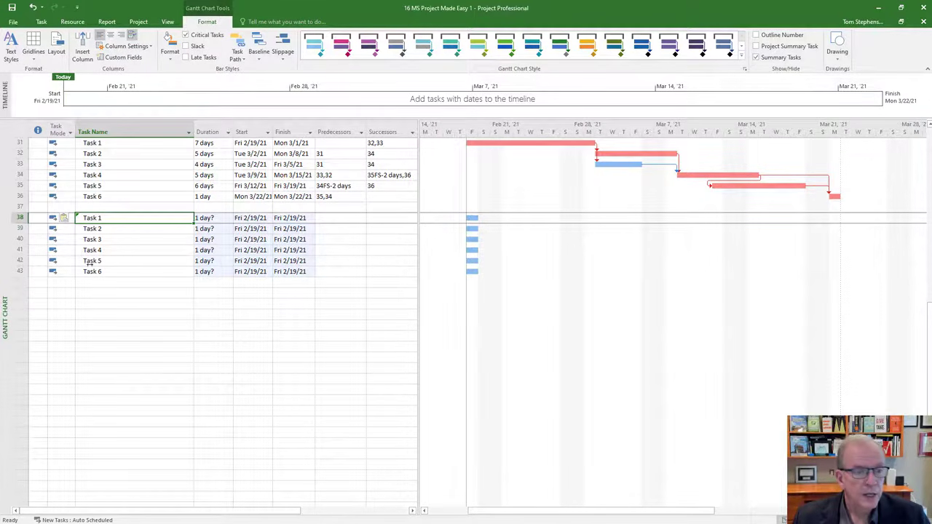
Set the durations of the copied Task 1 and Task 2 to 5 days each.
click(222, 218)
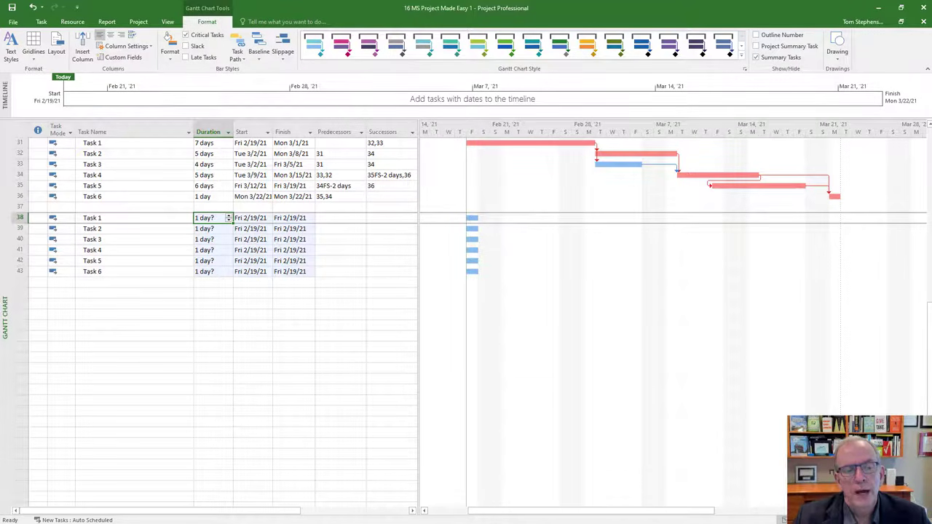
text(1)
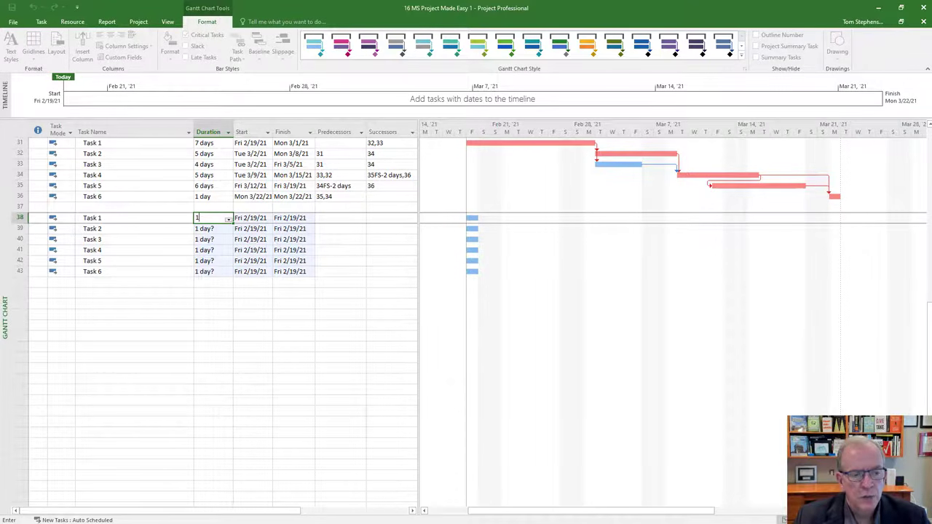
key(Return)
key(Up)
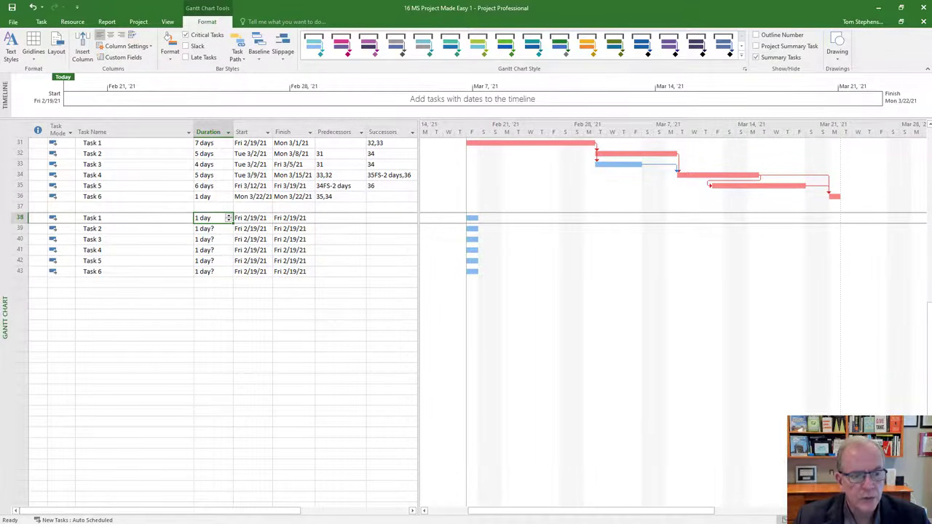
text(5)
key(Return)
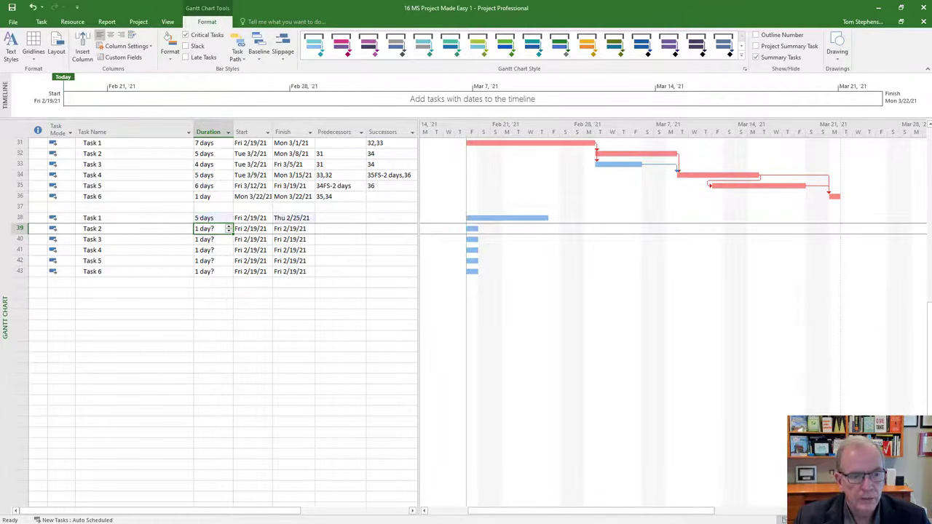
text(5d)
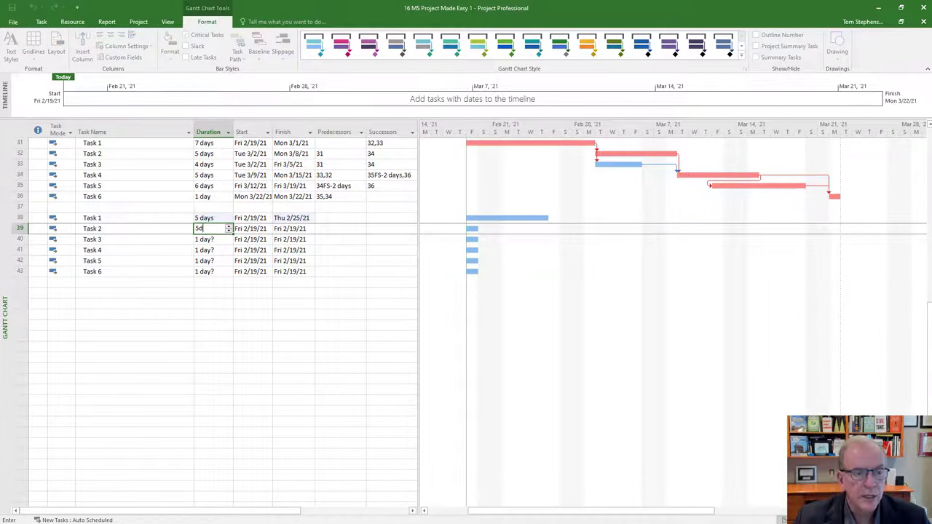
key(Return)
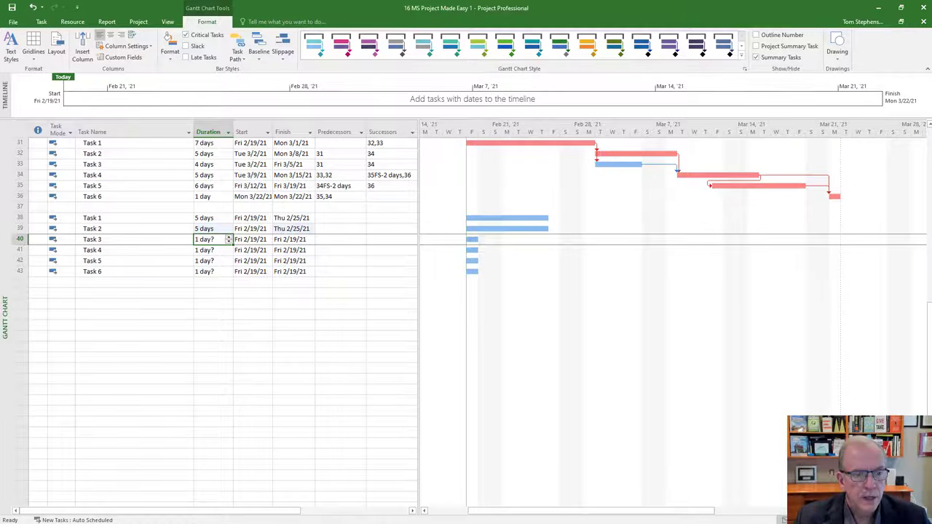
Set the copied Task 3's duration to 5 hours and the copied Task 4's duration to 5 minutes.
text(5h)
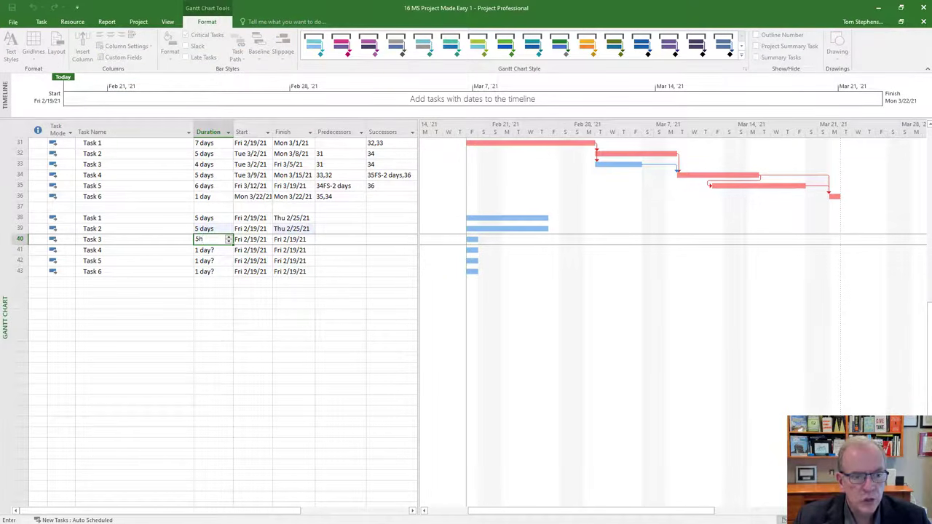
key(Return)
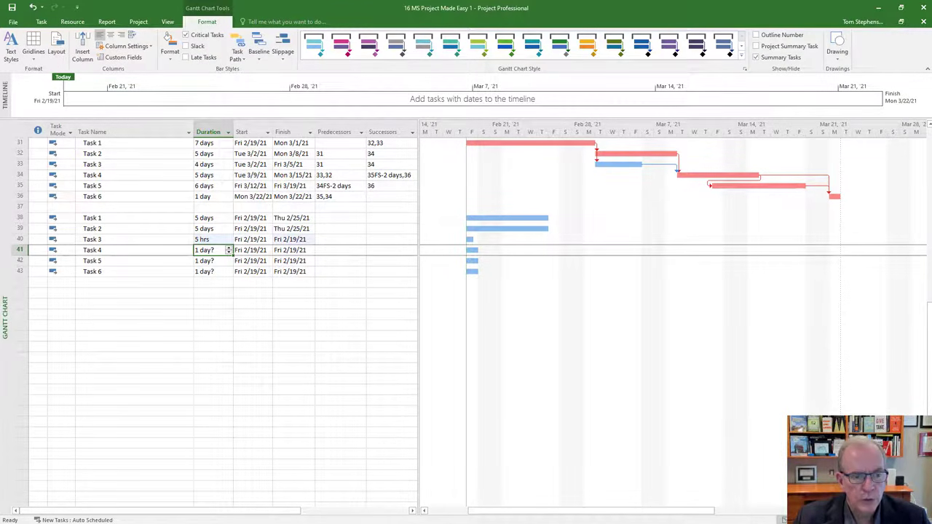
text(5m)
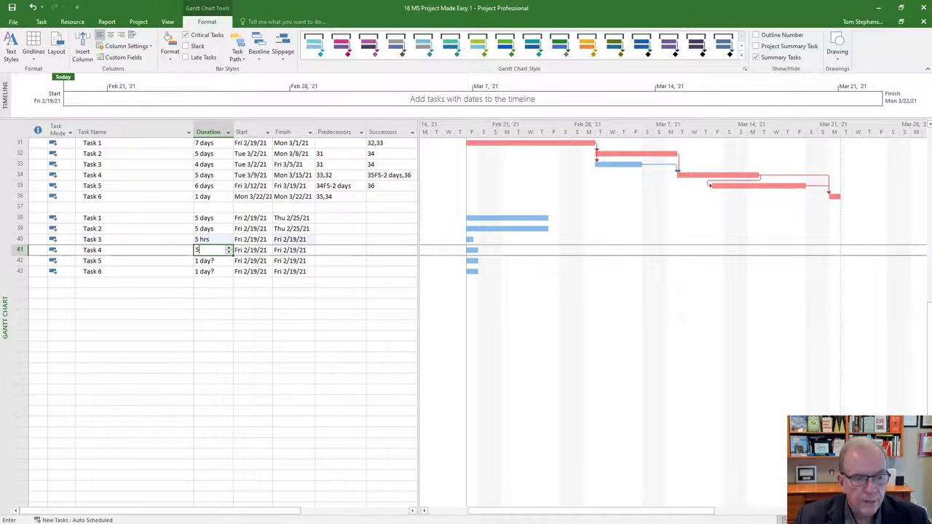
key(Return)
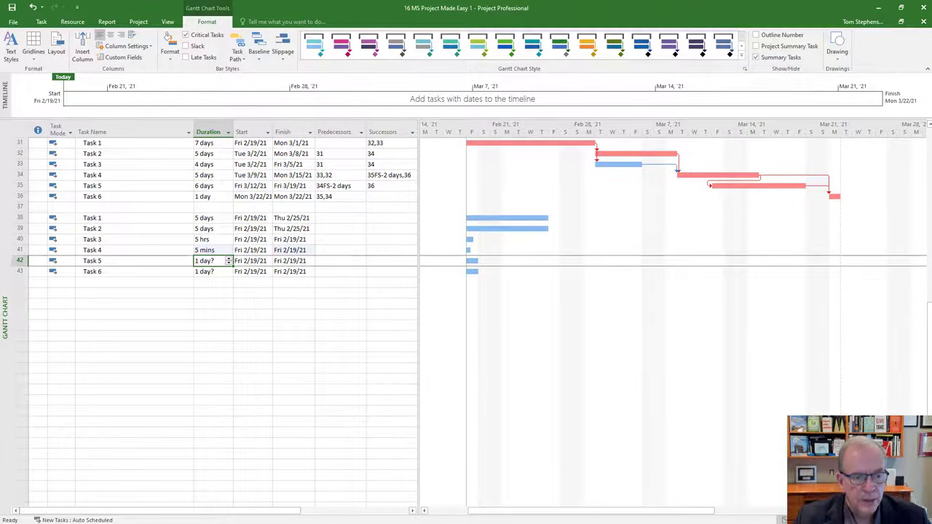
Set the copied Task 5's duration to 5 weeks and the copied Task 6's duration to 5 months.
text(5)
key(Return)
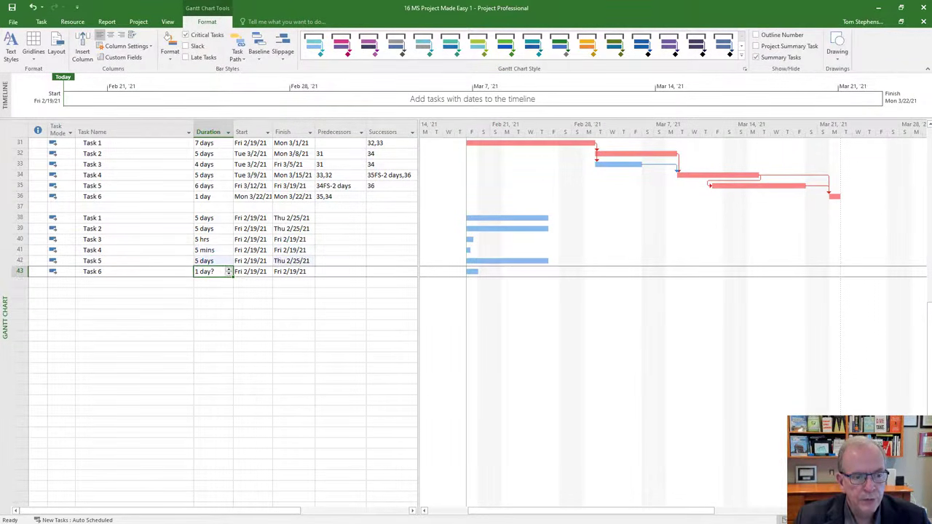
key(Up)
text(5 )
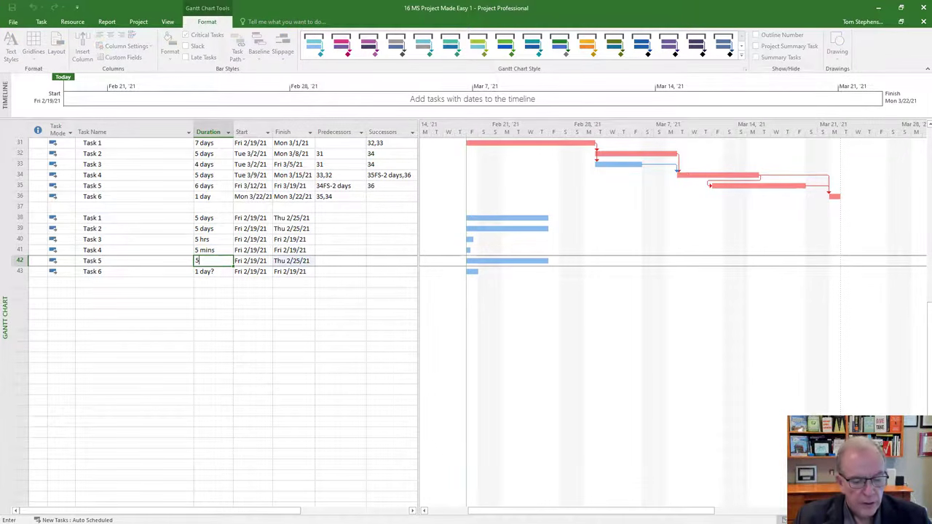
text(w)
key(Return)
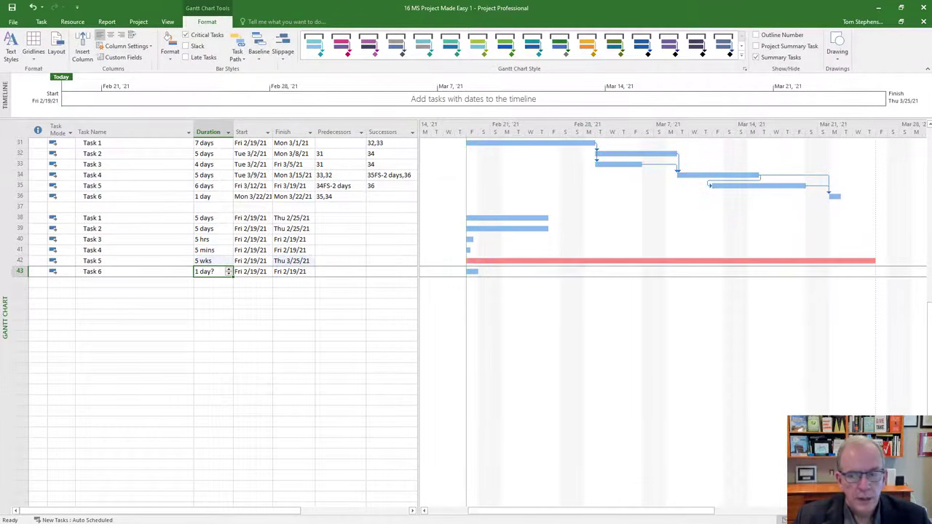
text(5 )
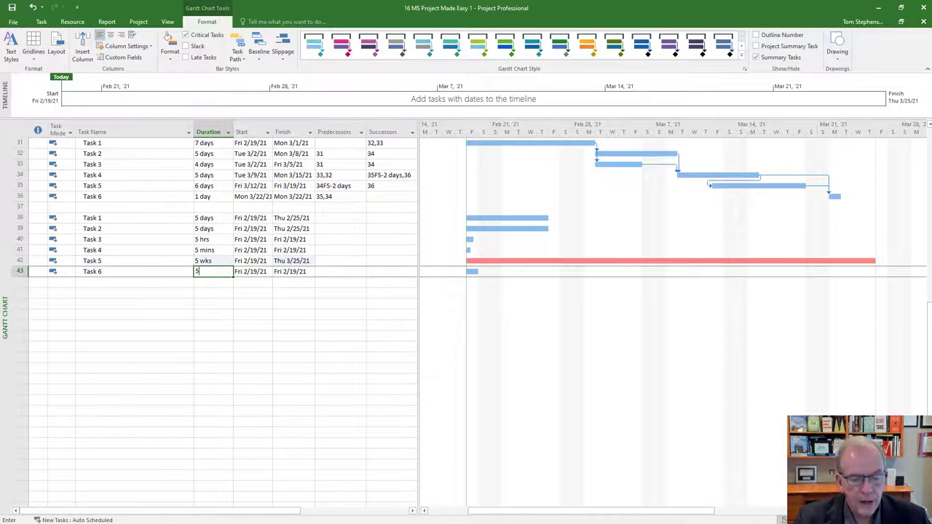
text(mo)
key(Return)
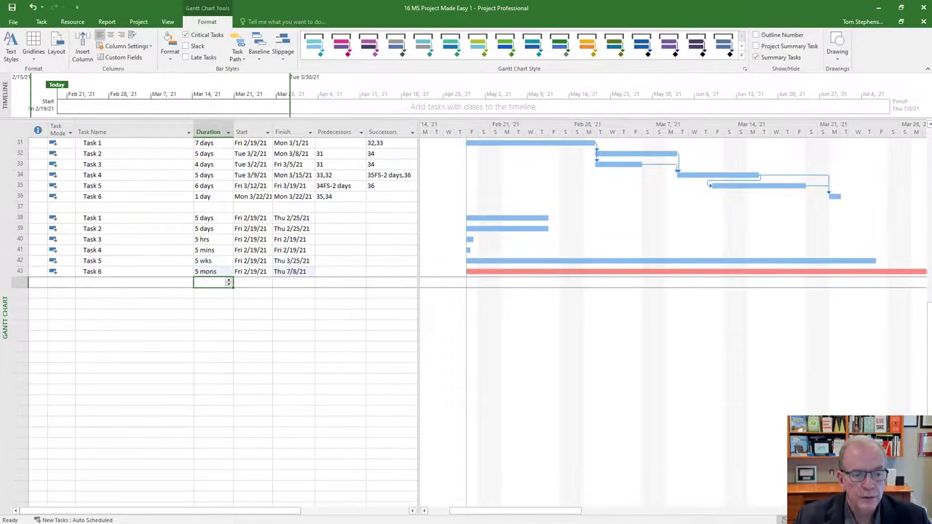
Set the copied Task 2's duration to 5 elapsed days.
click(209, 229)
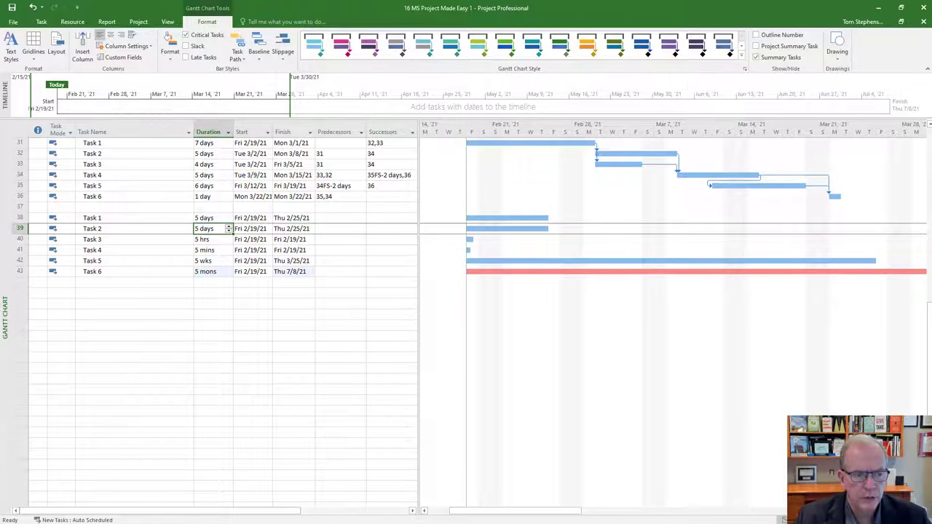
text(5ed)
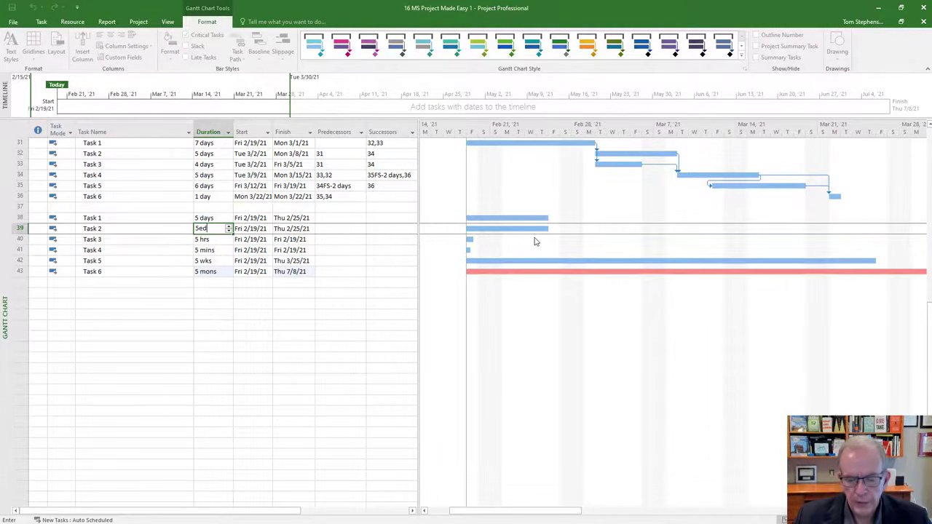
key(Return)
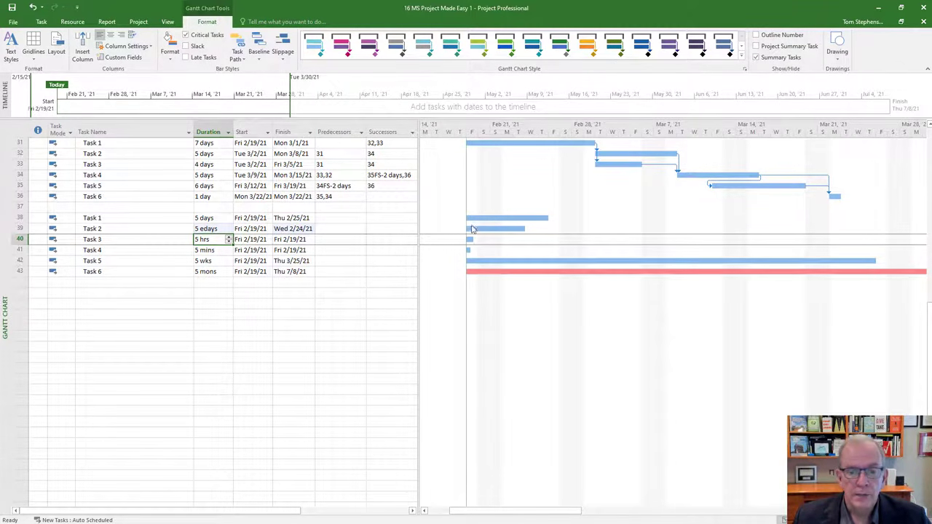
mouse_move(476, 216)
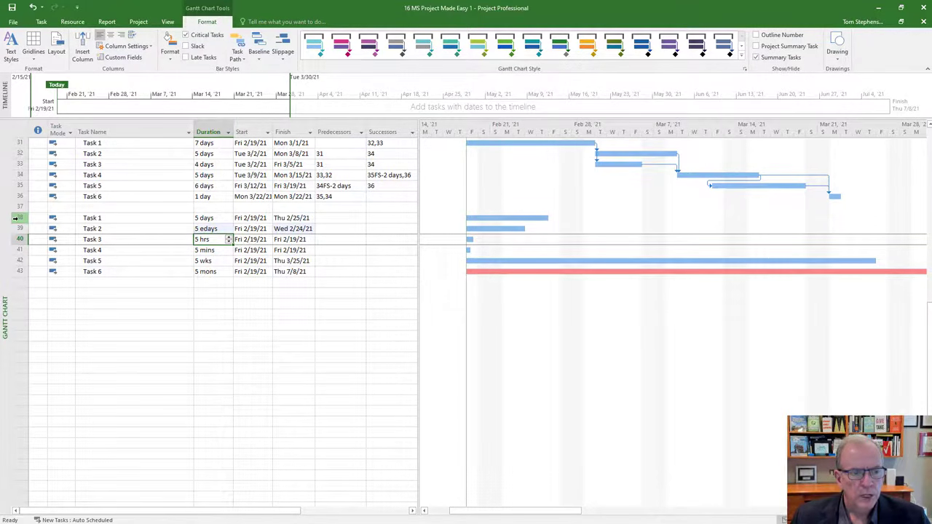
Delete the six copied tasks, Task 1 to Task 6, in rows 38 to 43.
drag(15, 218, 10, 274)
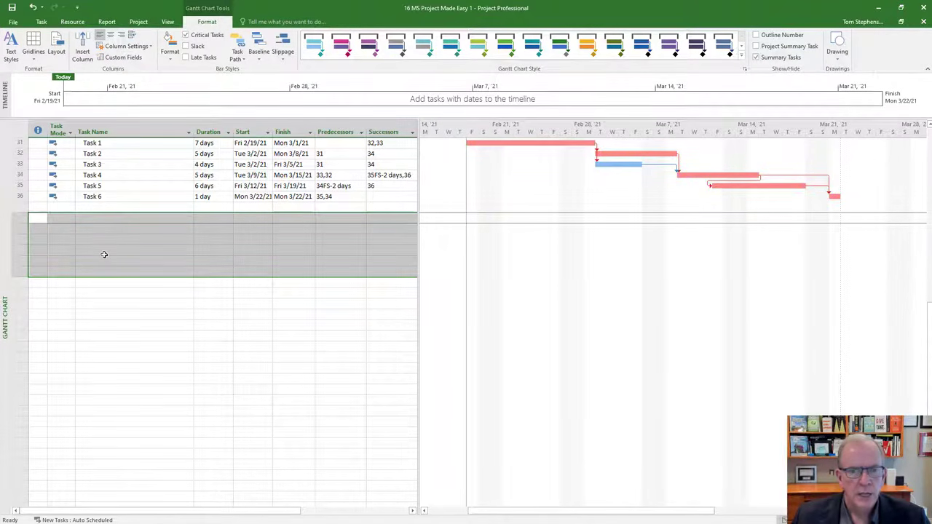
scroll(104, 254, up, 1)
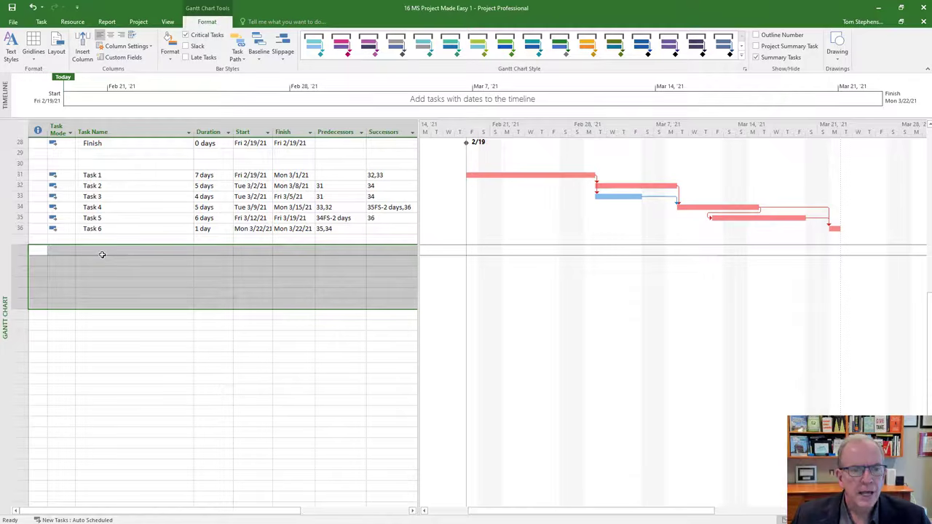
scroll(102, 254, down, 1)
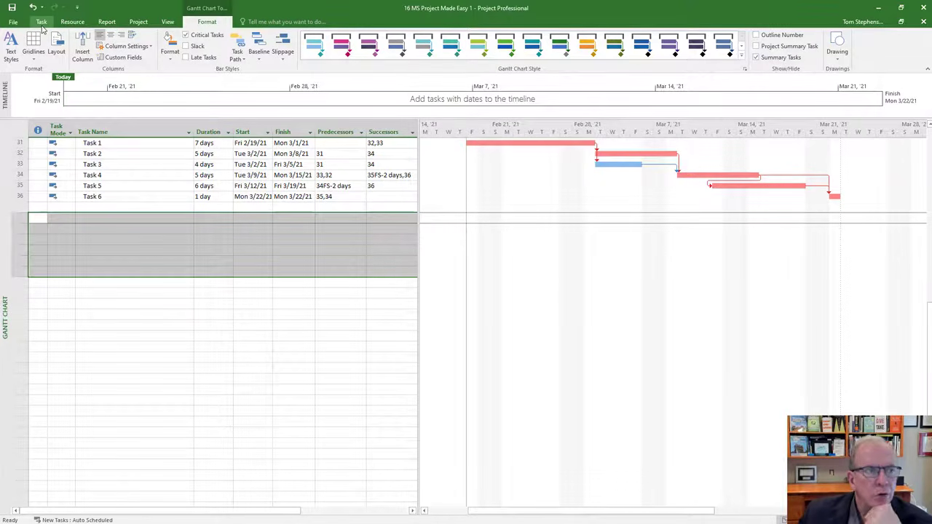
click(17, 21)
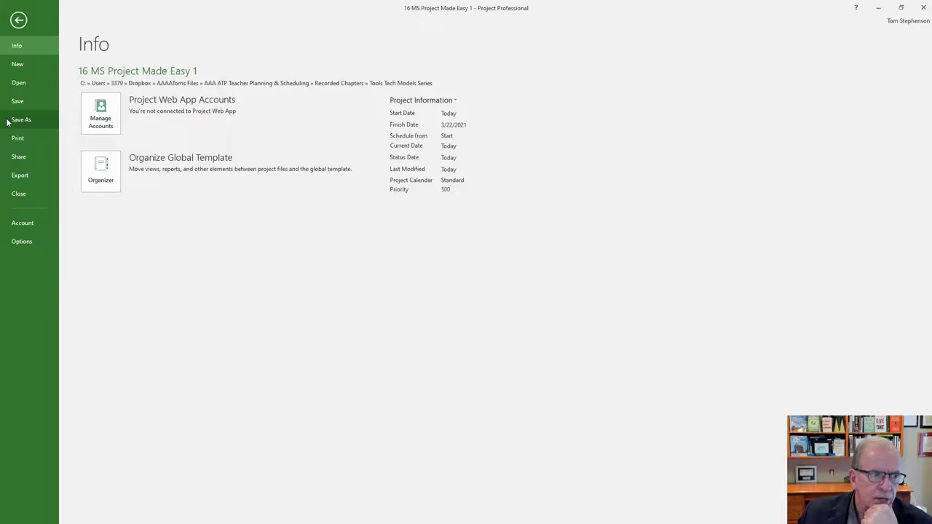
click(17, 21)
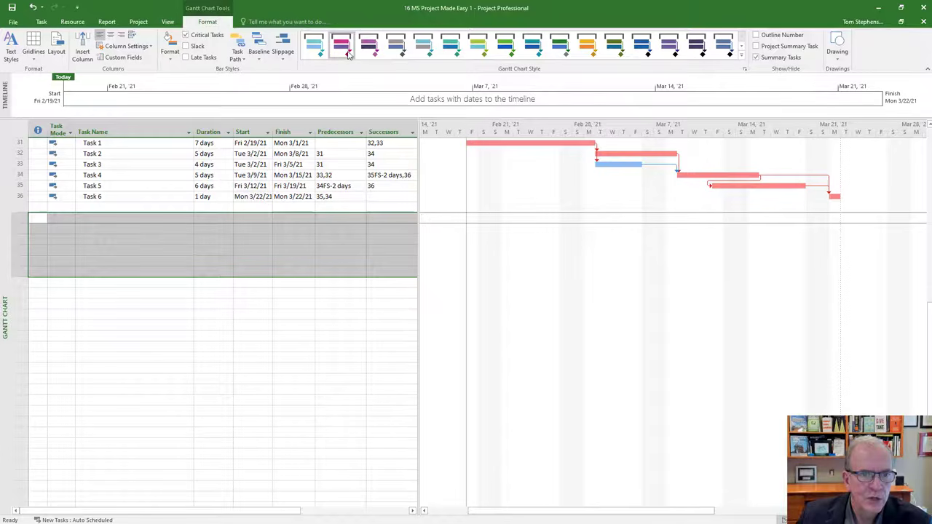
click(185, 35)
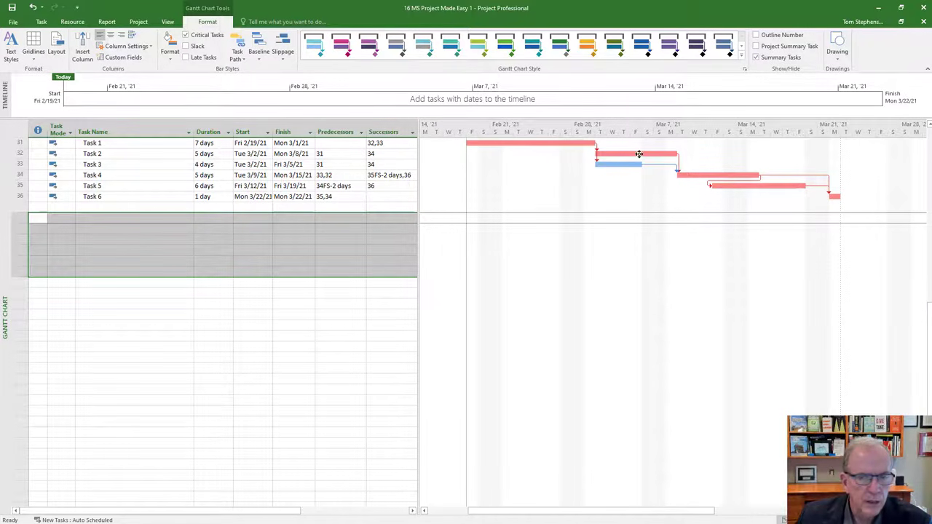
Hide the link lines between the Gantt bars, and switch critical task highlighting off and back on.
click(56, 45)
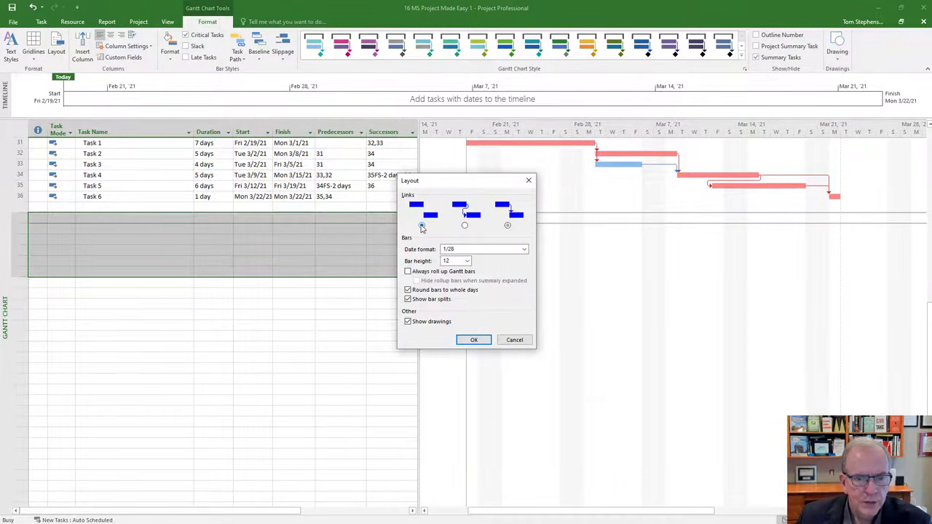
click(475, 340)
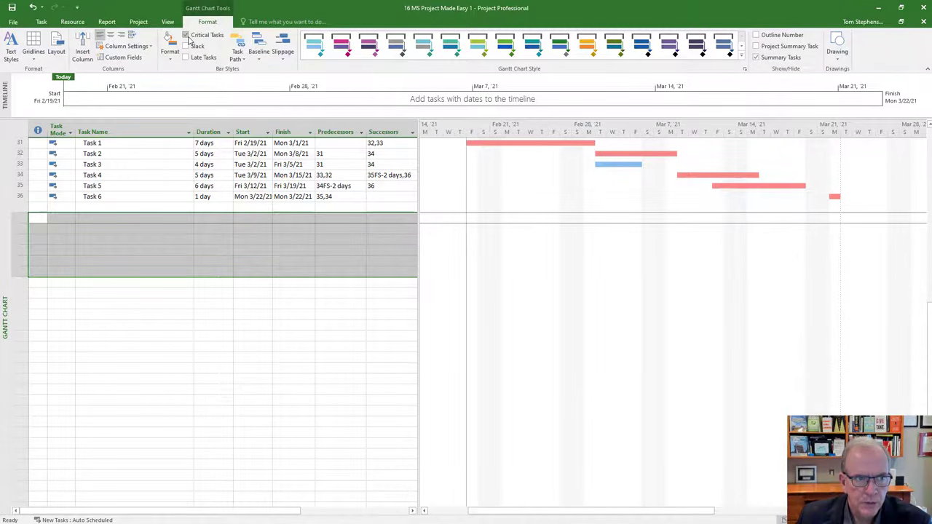
click(188, 36)
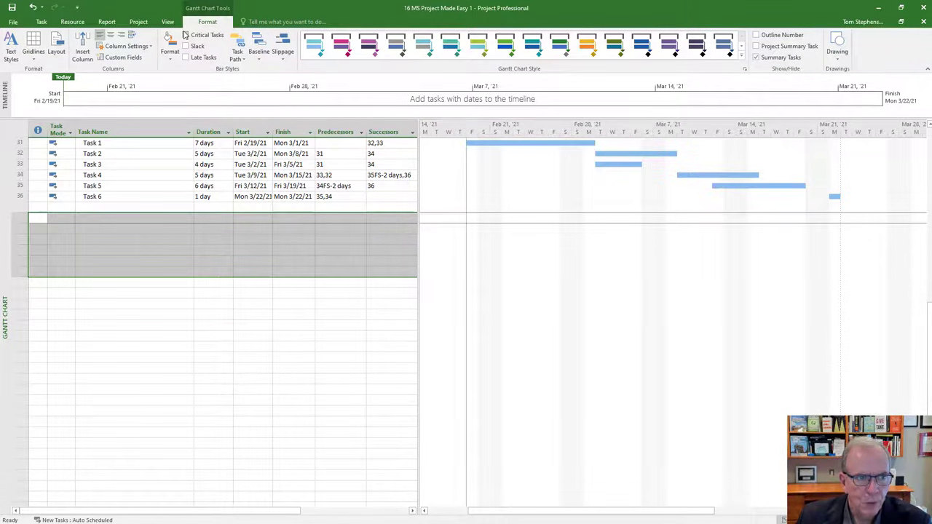
click(185, 36)
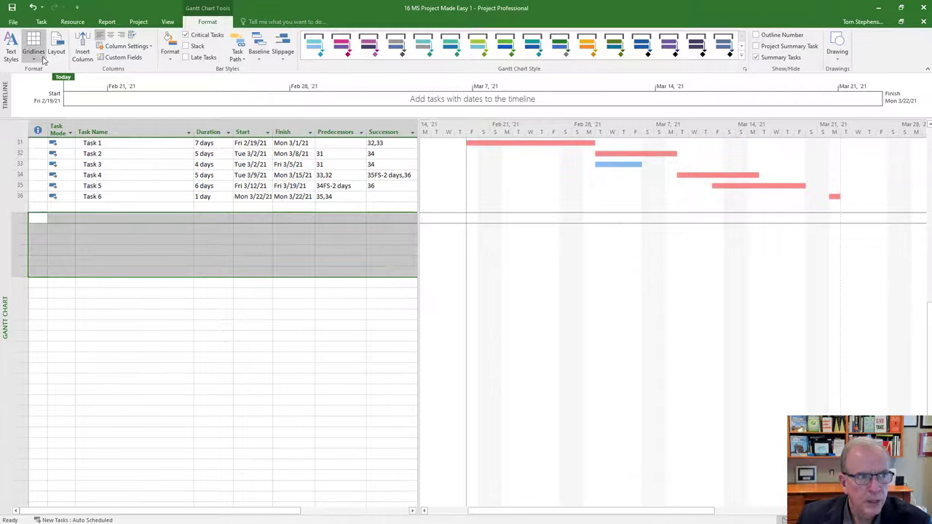
Restore the Gantt link lines using the layout style that drops from a bar's end onto its successor.
click(58, 51)
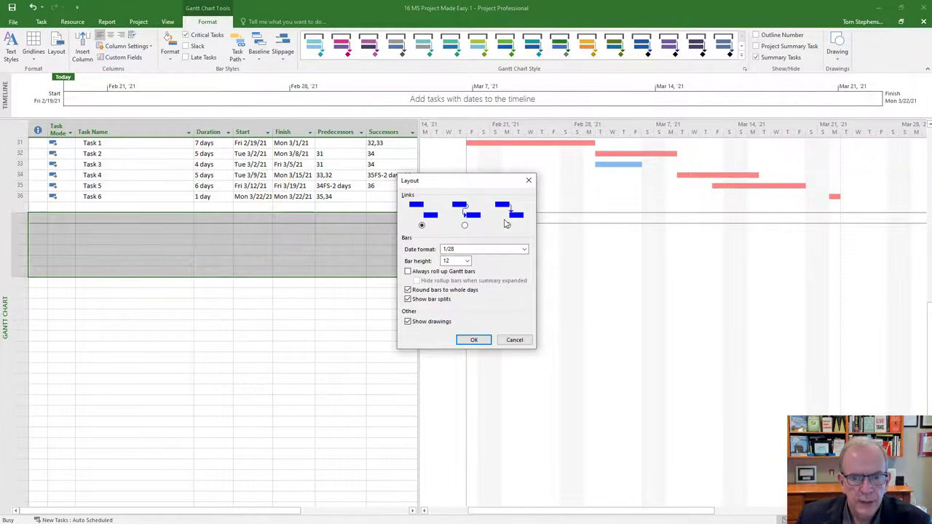
click(508, 226)
click(474, 340)
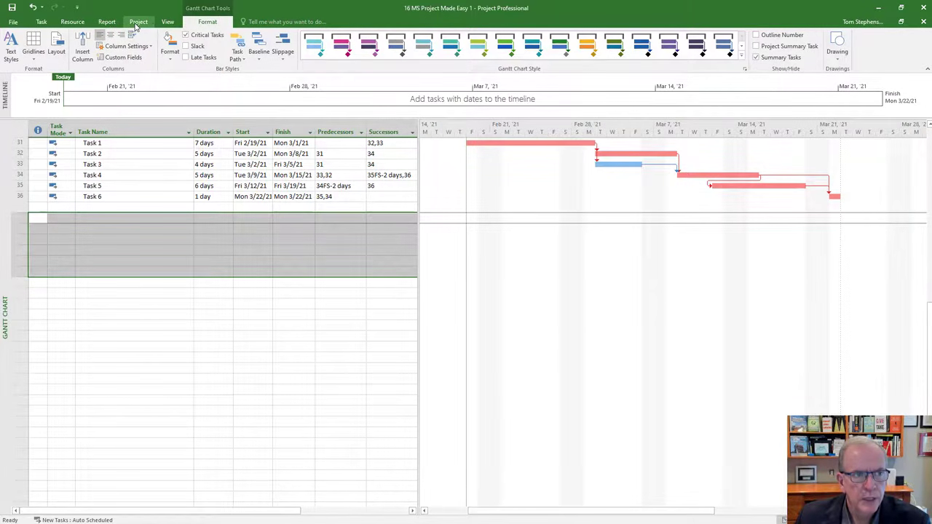
Set the project start date to Tue 3/30/21 and check the rescheduled dates throughout the task list.
click(137, 22)
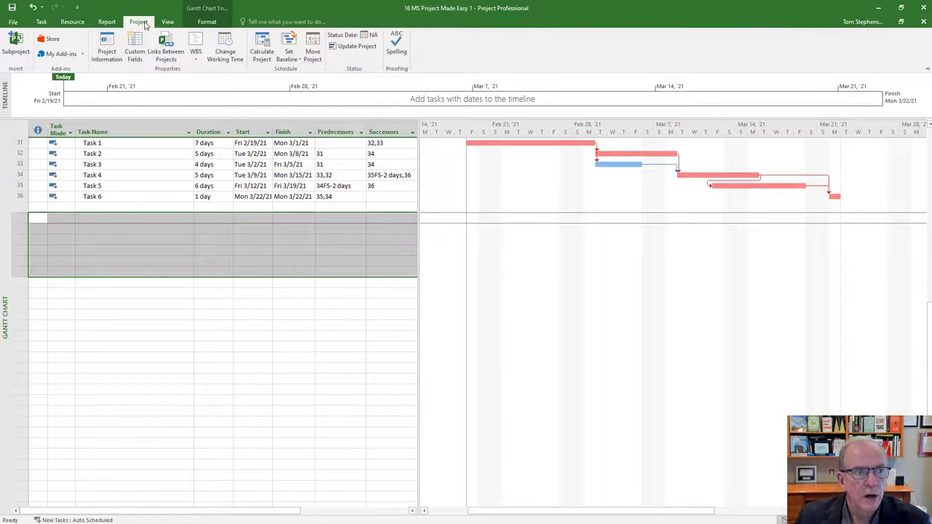
click(110, 47)
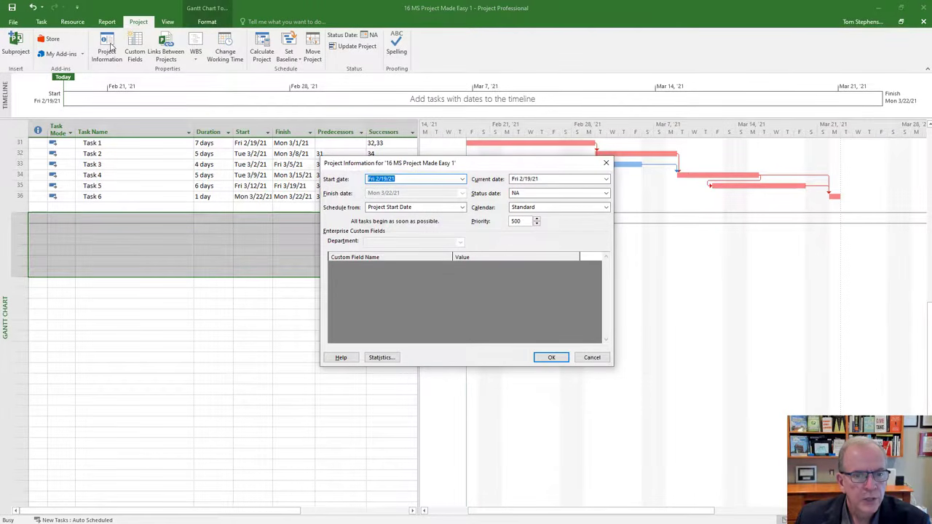
click(462, 179)
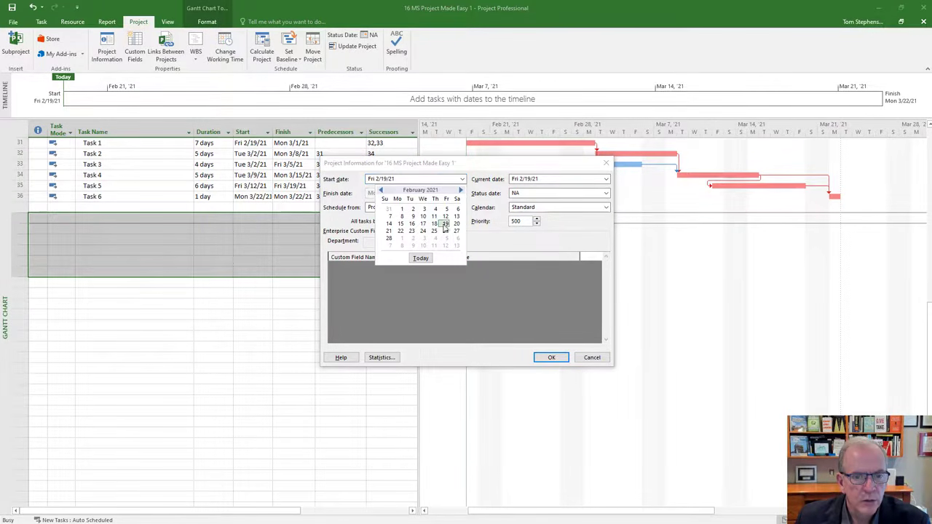
click(460, 191)
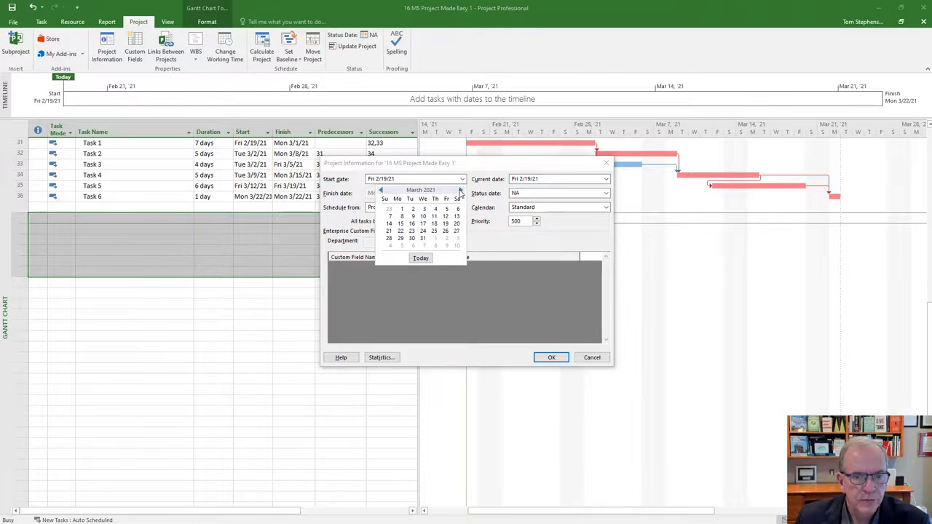
click(411, 238)
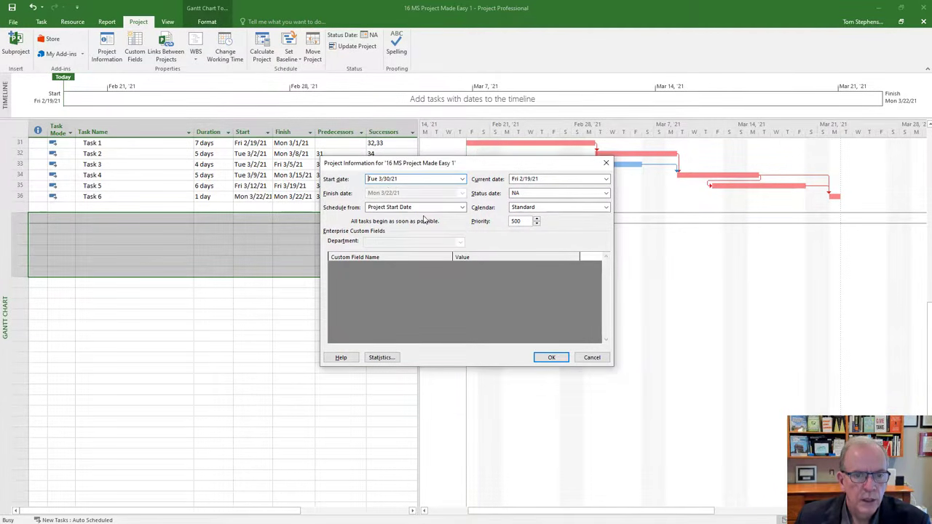
click(538, 356)
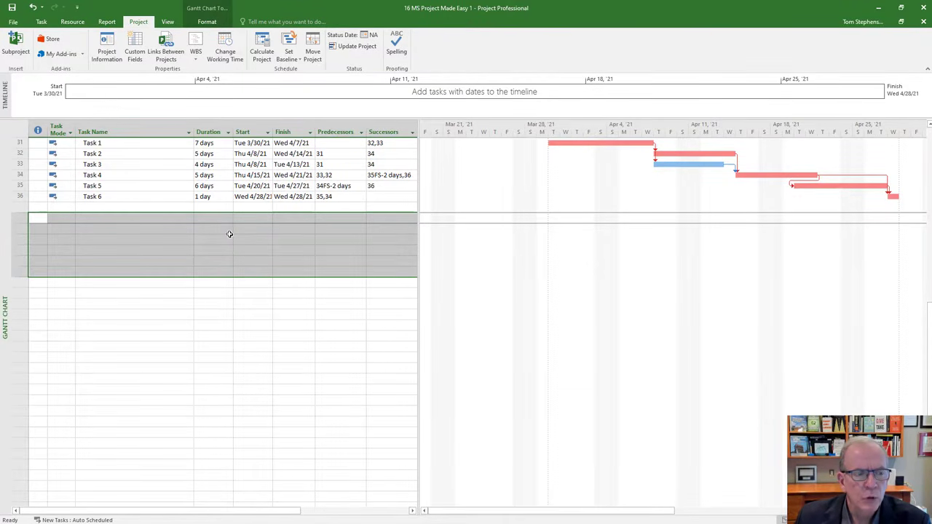
scroll(229, 234, up, 7)
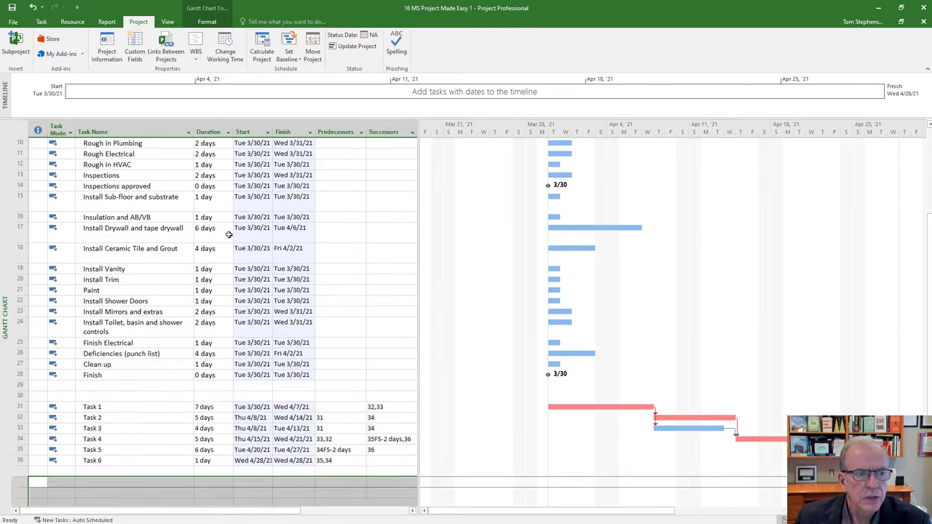
scroll(229, 234, up, 3)
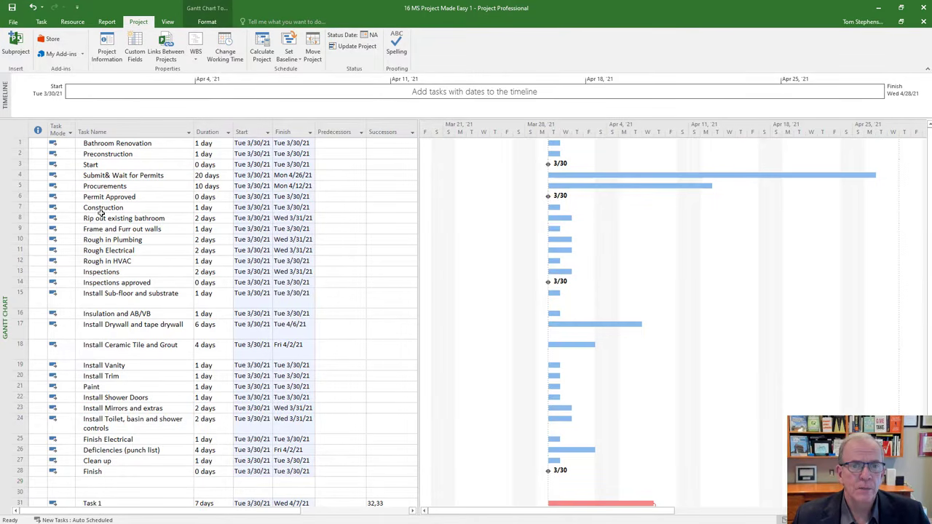
scroll(102, 211, down, 7)
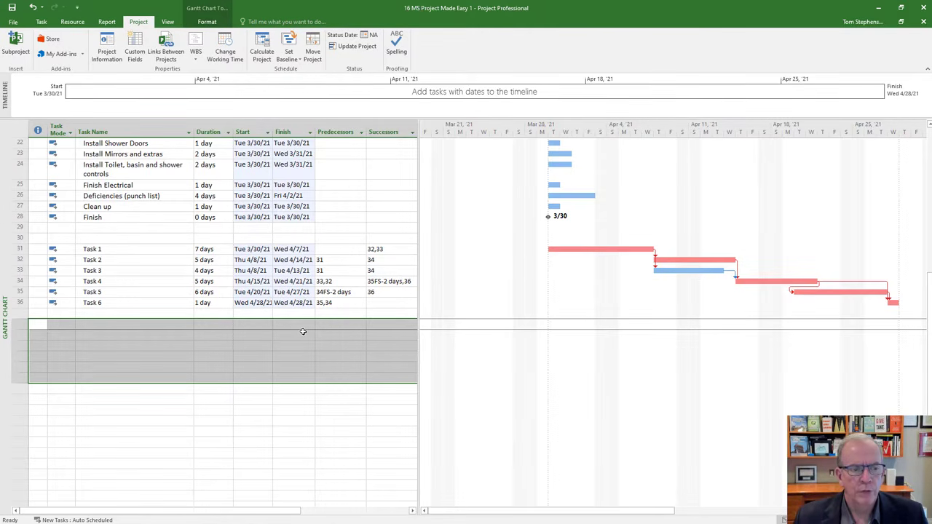
scroll(304, 329, down, 2)
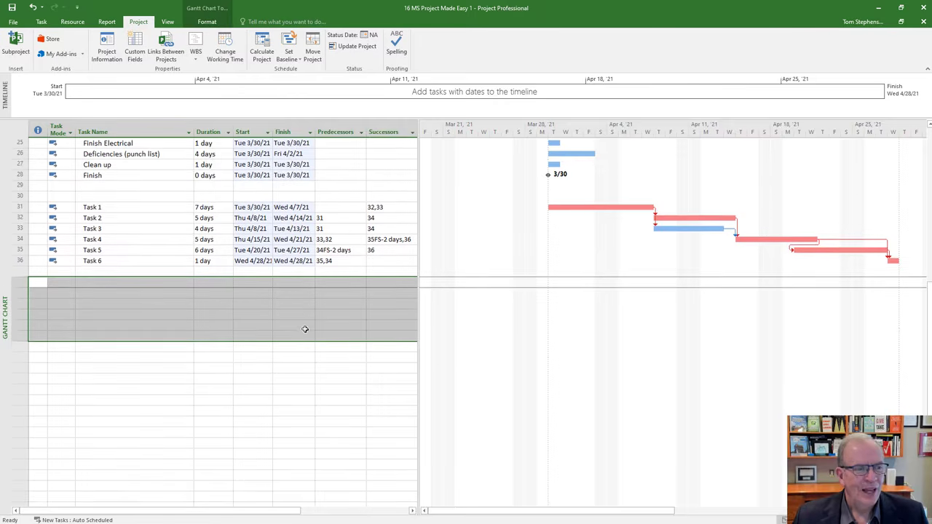